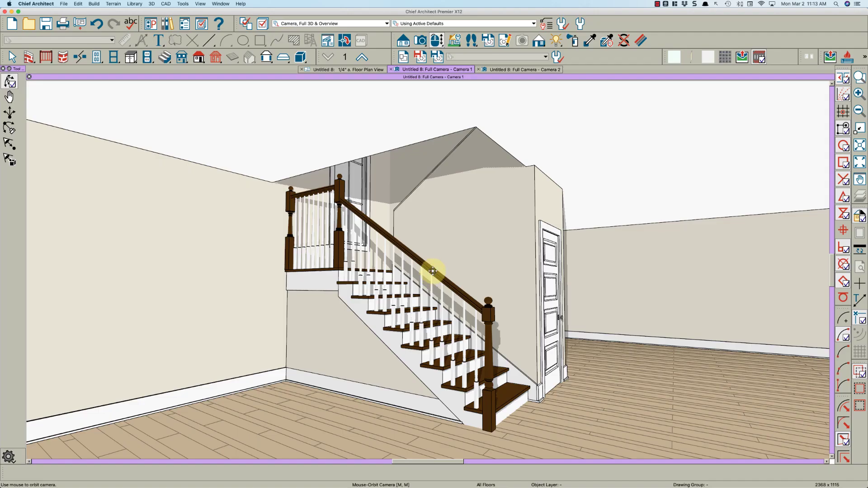
# - Examine the finished example staircase from different angles in the Camera 1 and Camera 2 views
pyautogui.moveTo(428, 267)
pyautogui.mouseDown()
pyautogui.moveTo(429, 277)
pyautogui.moveTo(409, 273)
pyautogui.moveTo(429, 283)
pyautogui.moveTo(441, 277)
pyautogui.moveTo(437, 269)
pyautogui.mouseUp()
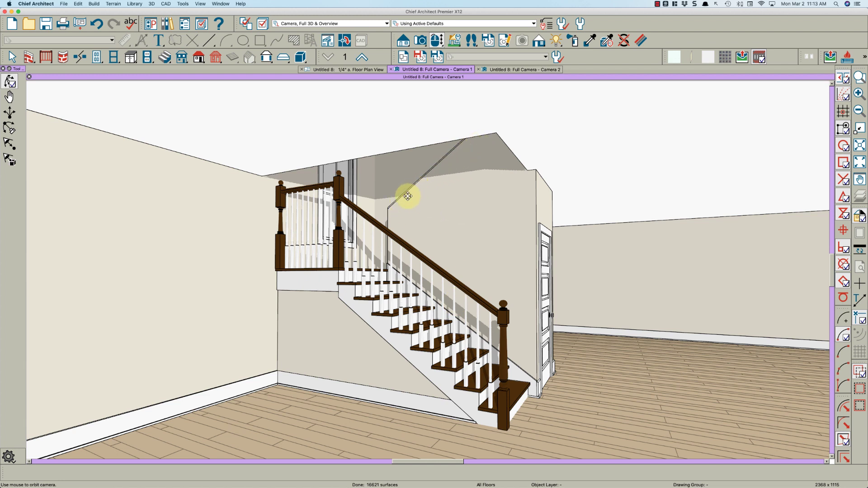
pyautogui.click(508, 71)
pyautogui.moveTo(447, 335); pyautogui.dragTo(403, 343)
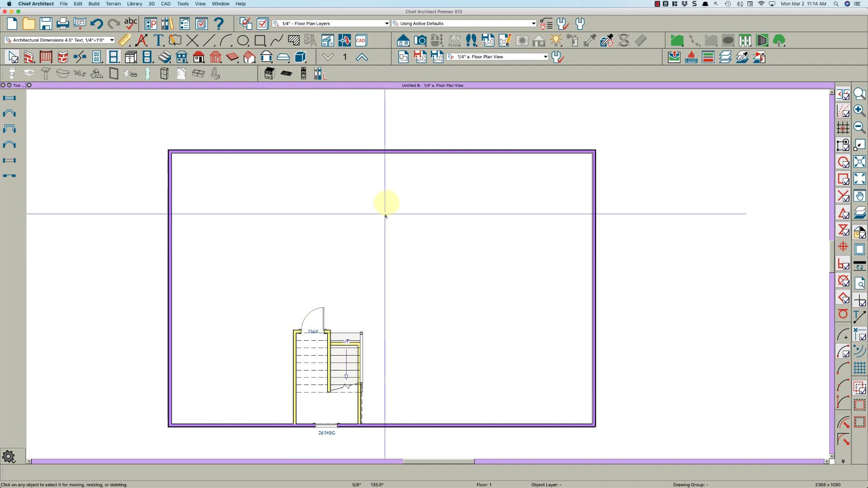
# - Place a counterclockwise U-shaped staircase with a 4 1/2" gap, its landing against the upper exterior wall in the floor plan
pyautogui.scroll(2, 400, 203)
pyautogui.scroll(-1, 411, 200)
pyautogui.scroll(1, 420, 192)
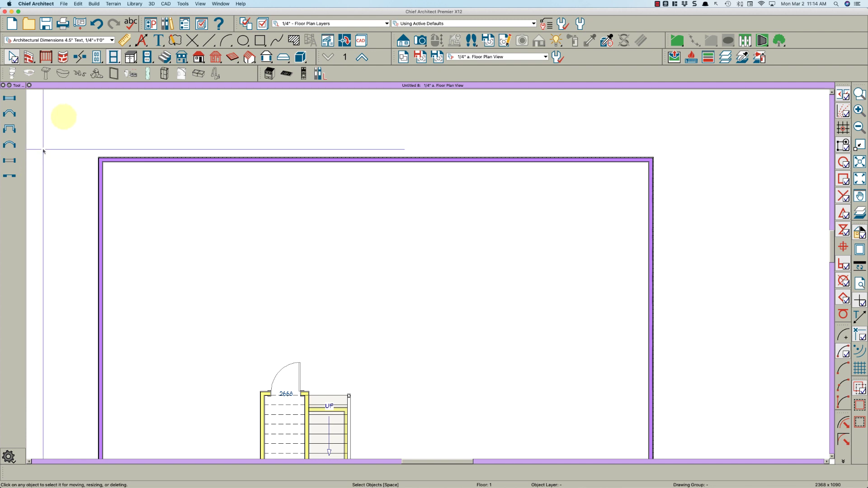
pyautogui.click(164, 58)
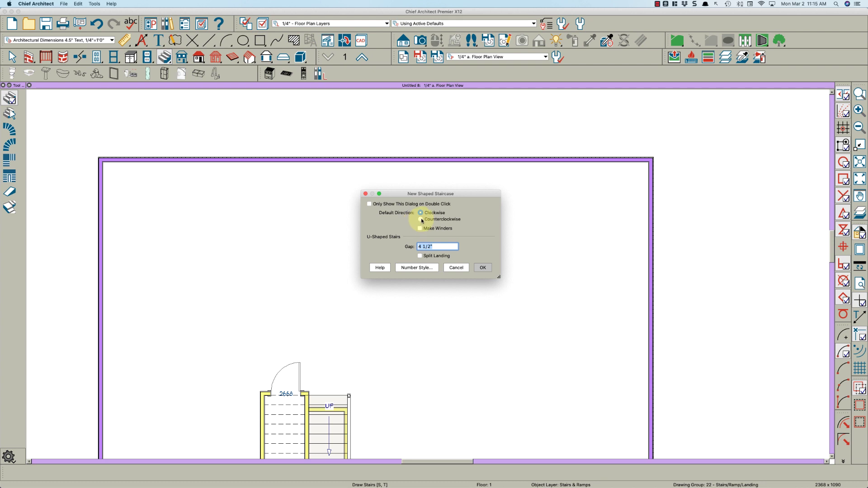
pyautogui.click(483, 268)
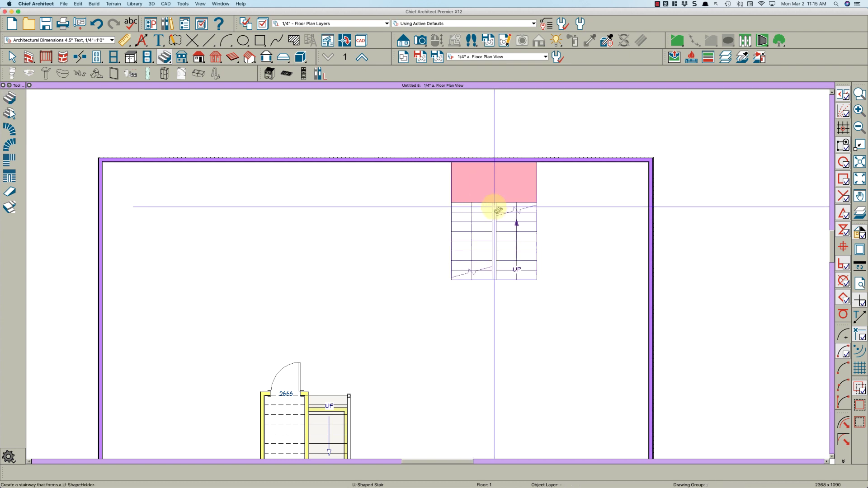
pyautogui.click(489, 207)
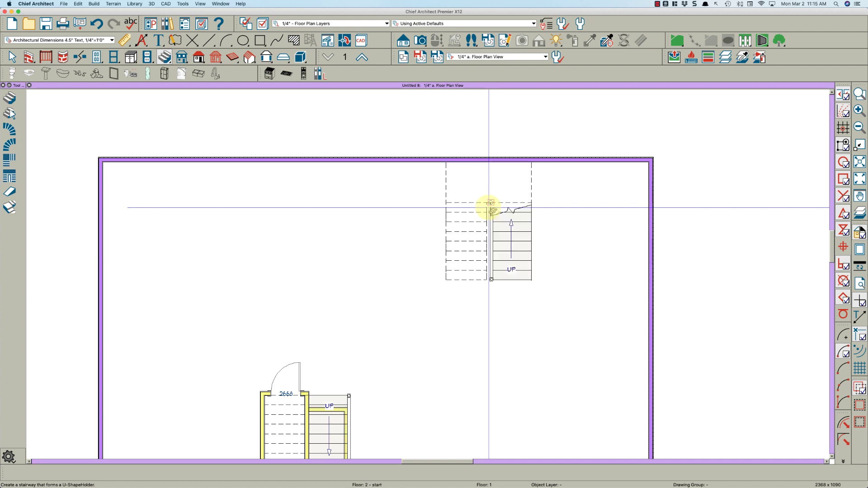
# - Draw an interior wall from the exterior wall down alongside the upper flight and about 4'-6" across its end
pyautogui.scroll(2, 506, 239)
pyautogui.moveTo(495, 255); pyautogui.dragTo(459, 298, button='middle')
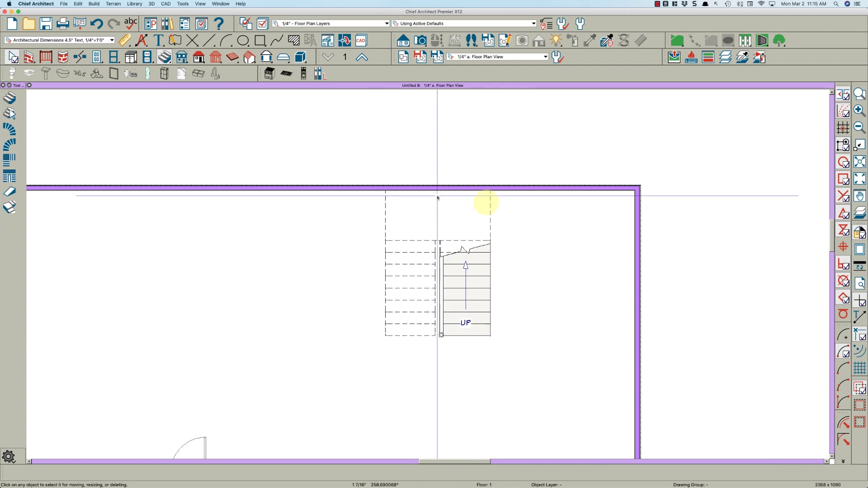
pyautogui.scroll(2, 484, 319)
pyautogui.scroll(1, 498, 268)
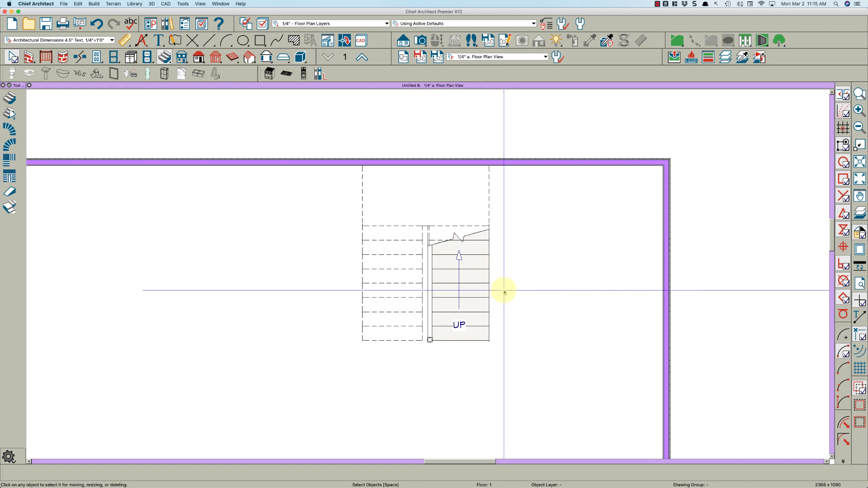
pyautogui.scroll(1, 503, 292)
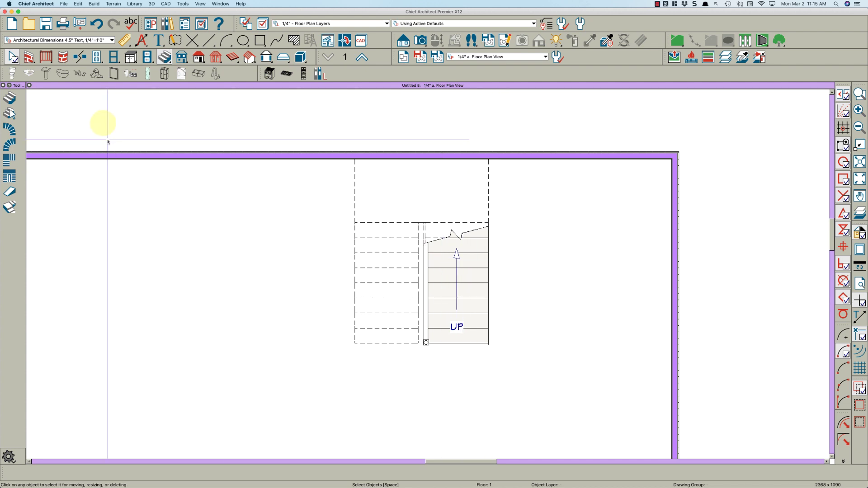
pyautogui.click(29, 58)
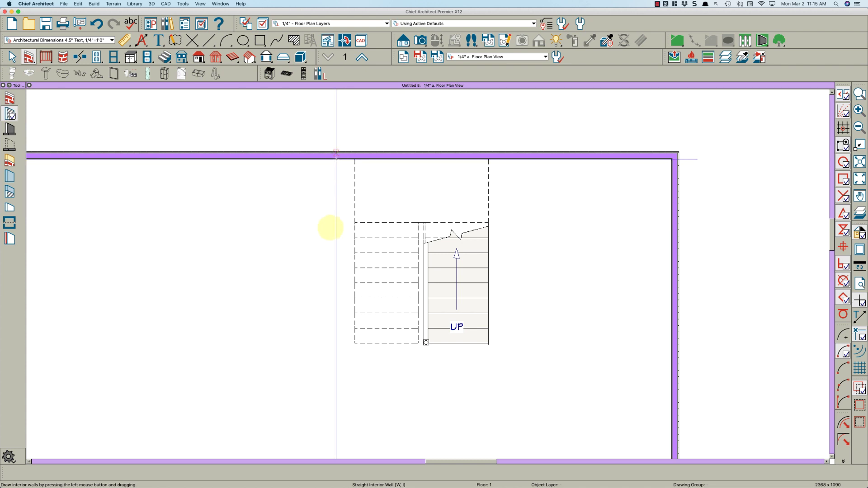
pyautogui.moveTo(334, 156)
pyautogui.mouseDown()
pyautogui.moveTo(332, 354)
pyautogui.moveTo(418, 356)
pyautogui.mouseUp()
pyautogui.scroll(3, 417, 356)
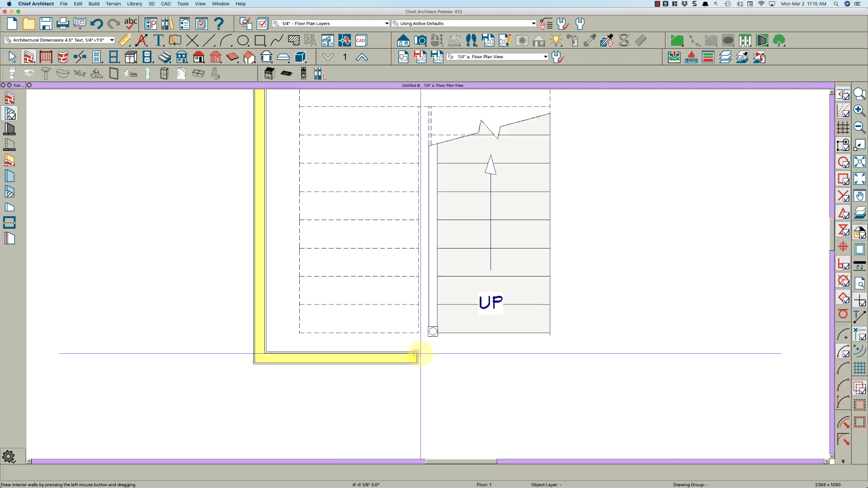
# - Turn on the first flight's right railing and turn off its left railing
pyautogui.press('space')
pyautogui.click(459, 315)
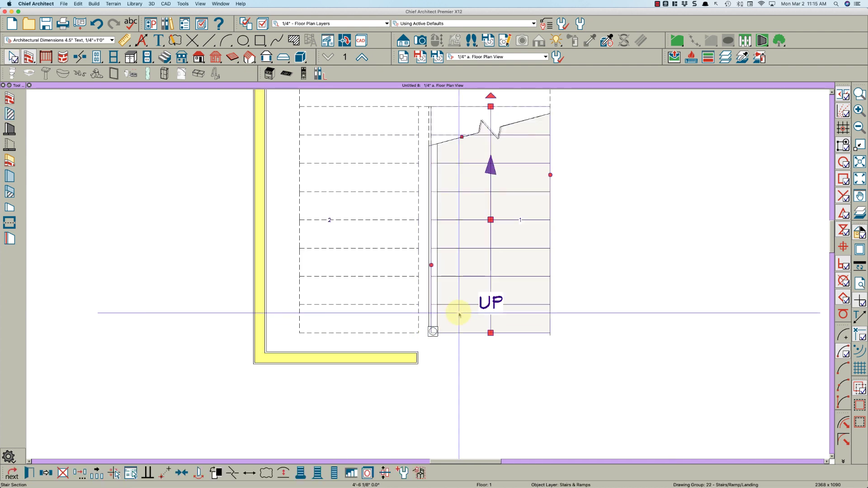
pyautogui.doubleClick(463, 278)
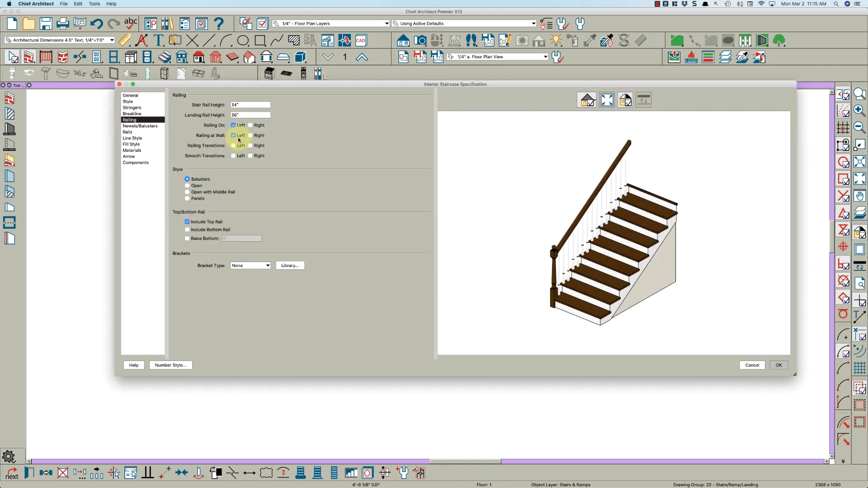
pyautogui.click(250, 126)
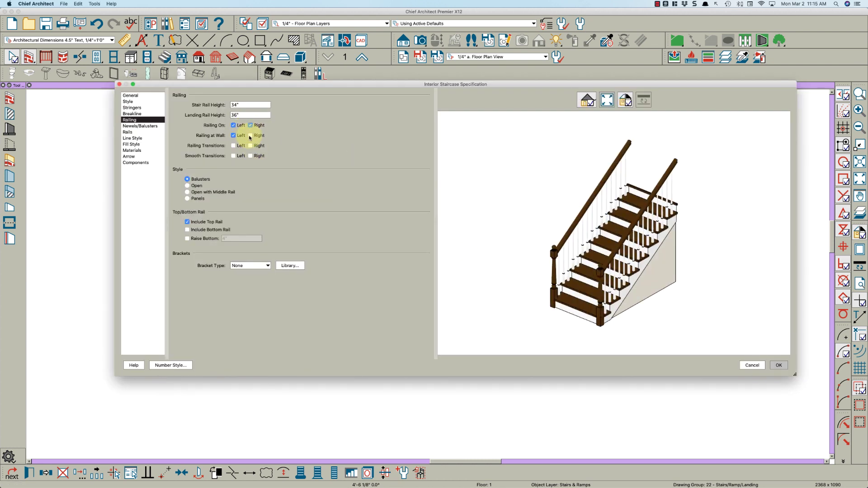
pyautogui.click(233, 125)
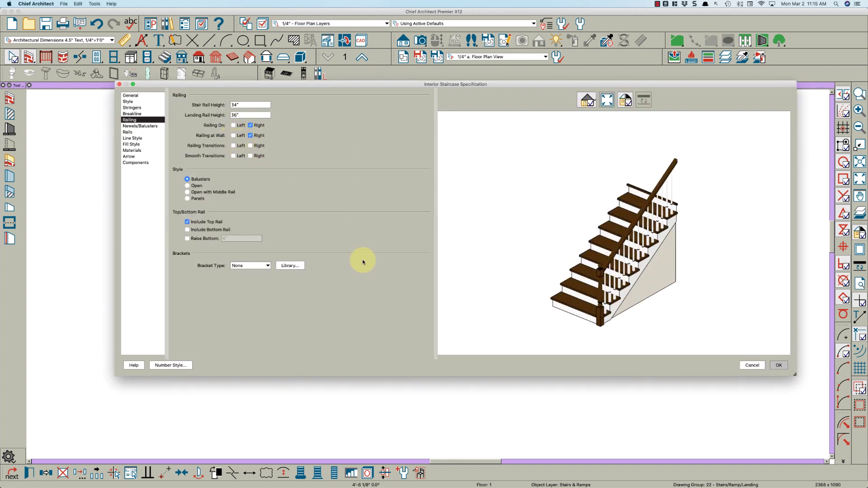
pyautogui.click(776, 365)
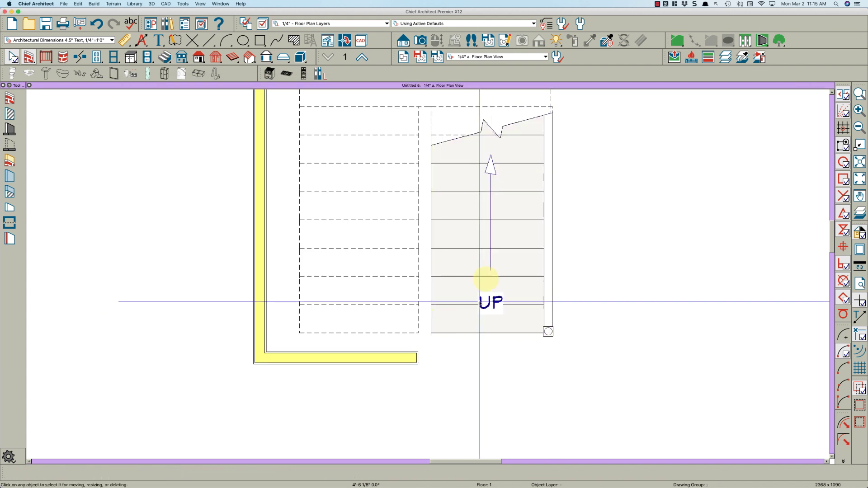
# - Continue the interior wall about 7'-3" between the two flights up to the landing edge
pyautogui.scroll(1, 431, 179)
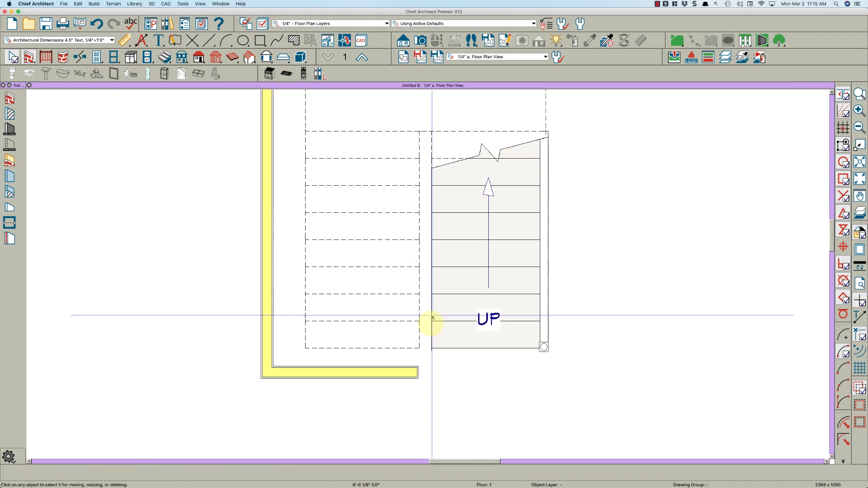
pyautogui.click(419, 370)
pyautogui.moveTo(430, 367); pyautogui.dragTo(423, 132)
pyautogui.scroll(3, 424, 136)
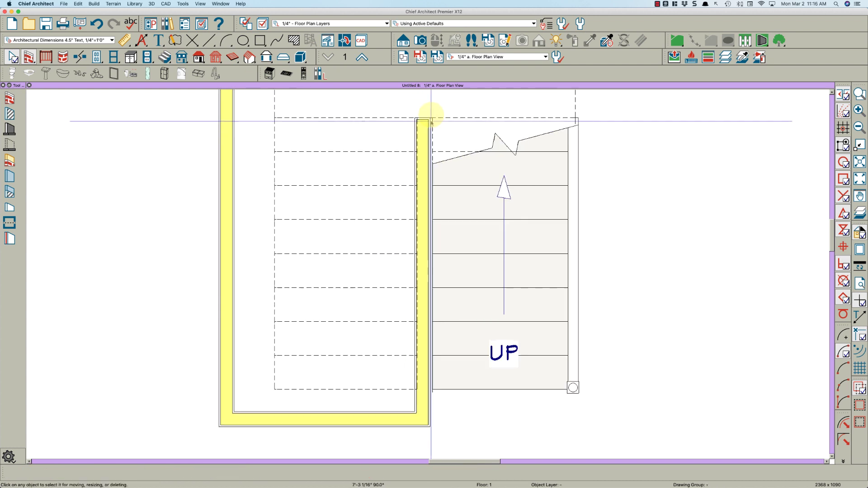
# - Shift the wall between the flights toward the first flight and resize that flight so its inner edge meets the wall
pyautogui.click(418, 211)
pyautogui.scroll(2, 417, 212)
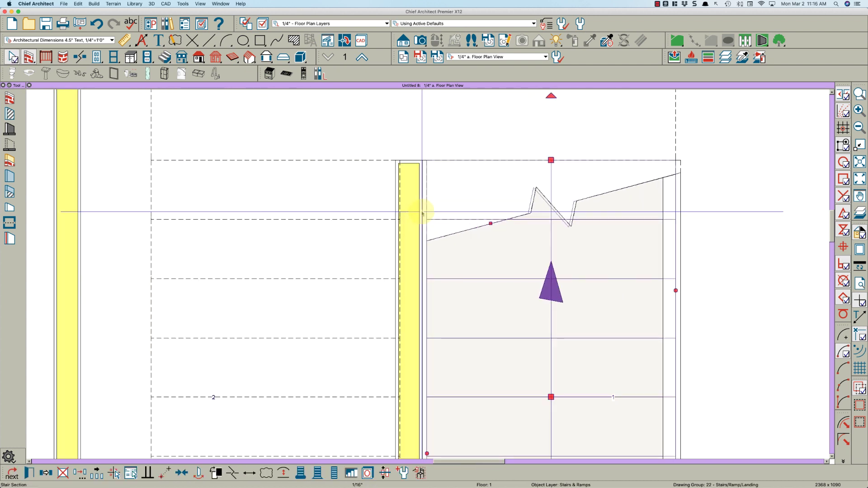
pyautogui.click(410, 216)
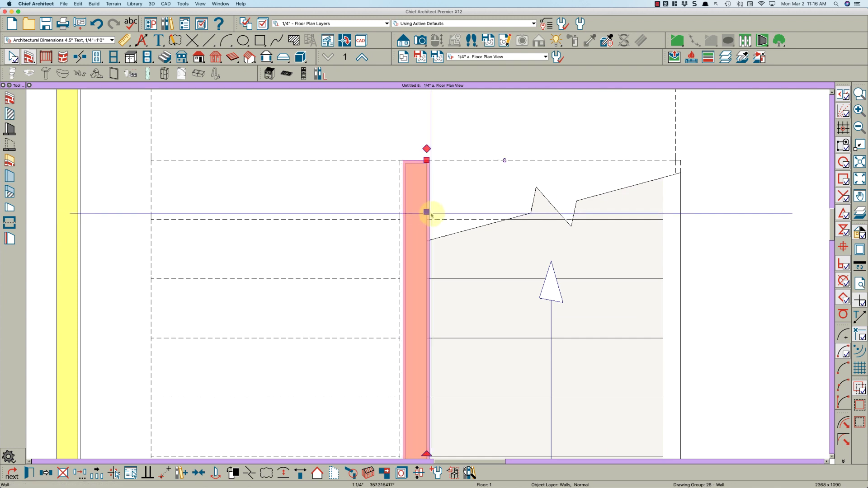
pyautogui.click(449, 246)
pyautogui.scroll(-3, 413, 307)
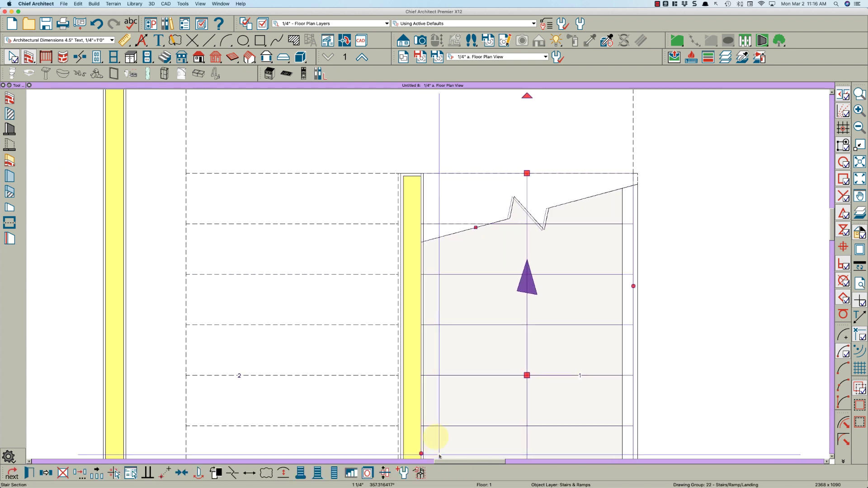
pyautogui.scroll(5, 406, 407)
pyautogui.moveTo(405, 390)
pyautogui.mouseDown()
pyautogui.moveTo(428, 389)
pyautogui.moveTo(409, 390)
pyautogui.mouseUp()
pyautogui.scroll(-3, 425, 322)
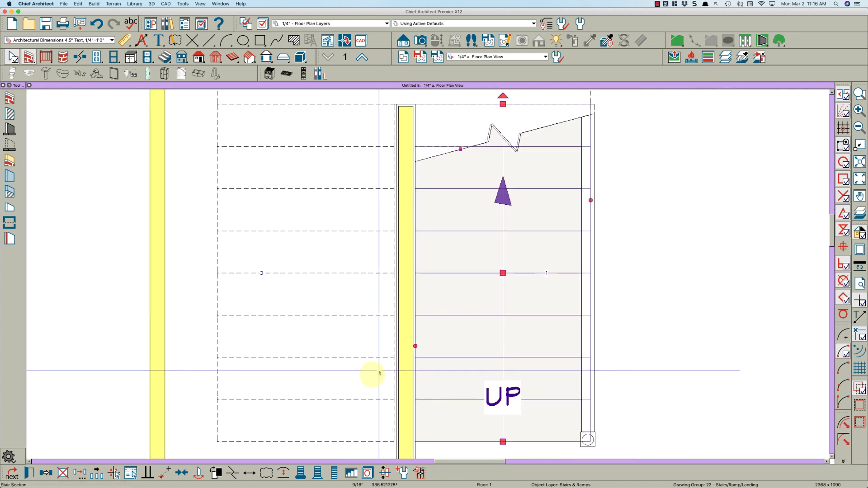
# - Extend the second flight's inner edge so it meets the wall between the flights
pyautogui.click(388, 361)
pyautogui.scroll(-2, 406, 324)
pyautogui.scroll(4, 387, 271)
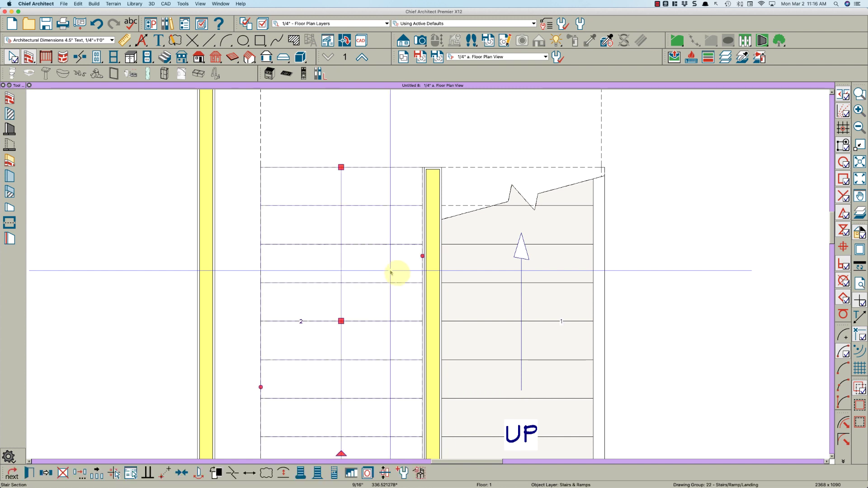
pyautogui.scroll(3, 407, 262)
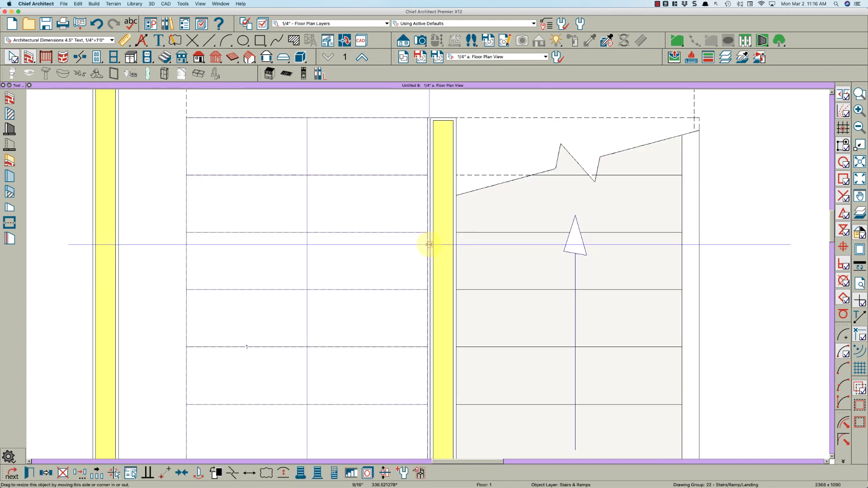
pyautogui.moveTo(428, 245); pyautogui.dragTo(430, 245)
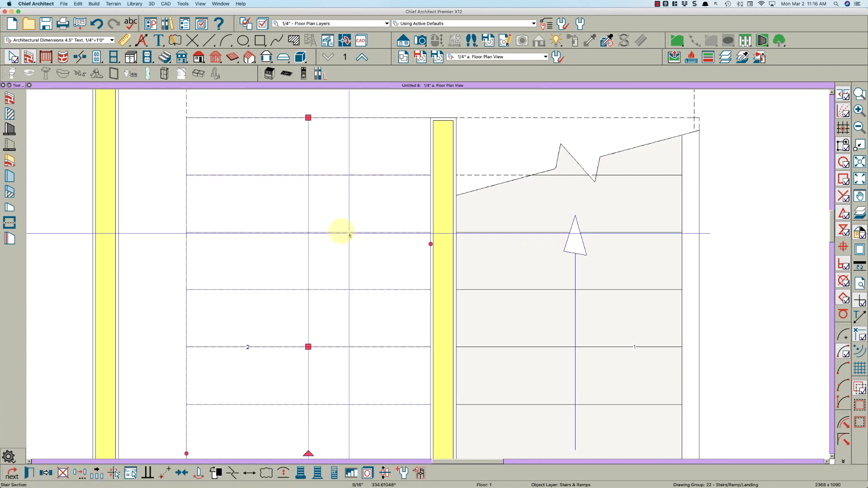
pyautogui.press('Escape')
# - Move the outer side wall against the second flight, offsetting it by a relative X position of -.5"
pyautogui.scroll(-4, 436, 174)
pyautogui.scroll(1, 315, 195)
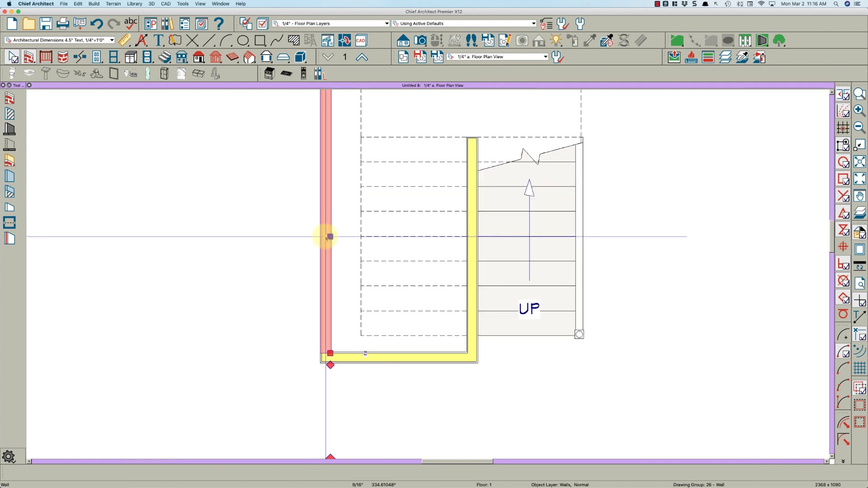
pyautogui.click(326, 234)
pyautogui.moveTo(329, 234)
pyautogui.mouseDown()
pyautogui.moveTo(360, 232)
pyautogui.moveTo(329, 234)
pyautogui.mouseUp()
pyautogui.scroll(3, 357, 235)
pyautogui.press('Tab')
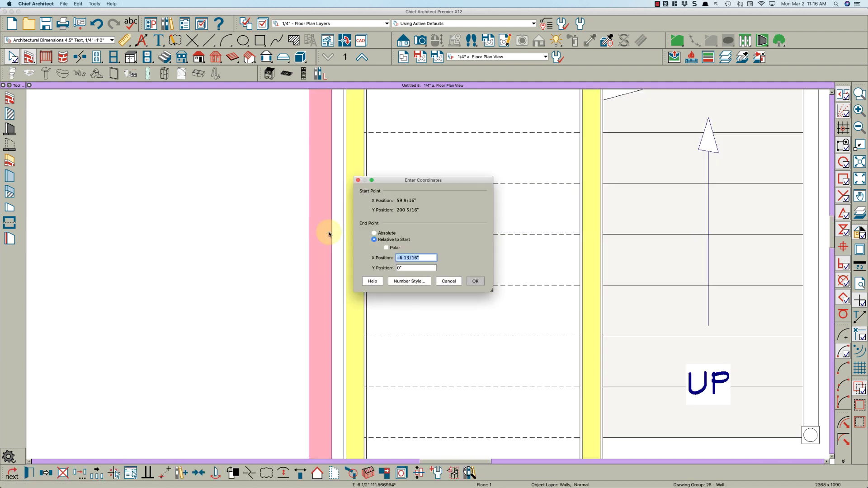
pyautogui.write('-.5')
pyautogui.press('Return')
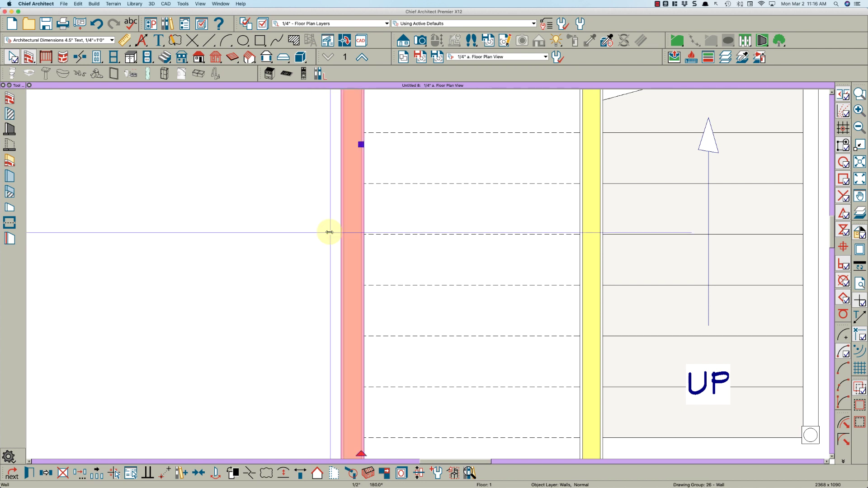
pyautogui.press('Escape')
# - Move the short cross wall up against the end of the second flight
pyautogui.scroll(-2, 355, 186)
pyautogui.scroll(1, 411, 408)
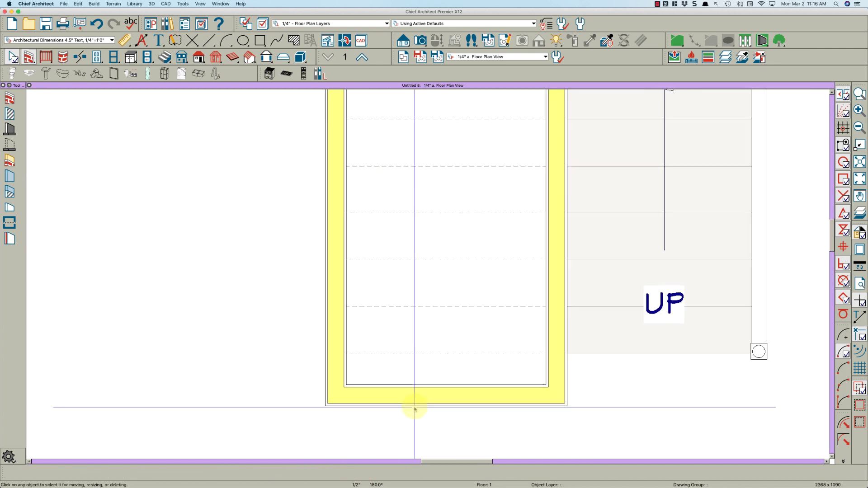
pyautogui.click(412, 394)
pyautogui.moveTo(412, 386); pyautogui.dragTo(398, 358)
pyautogui.press('Escape')
pyautogui.scroll(-2, 374, 359)
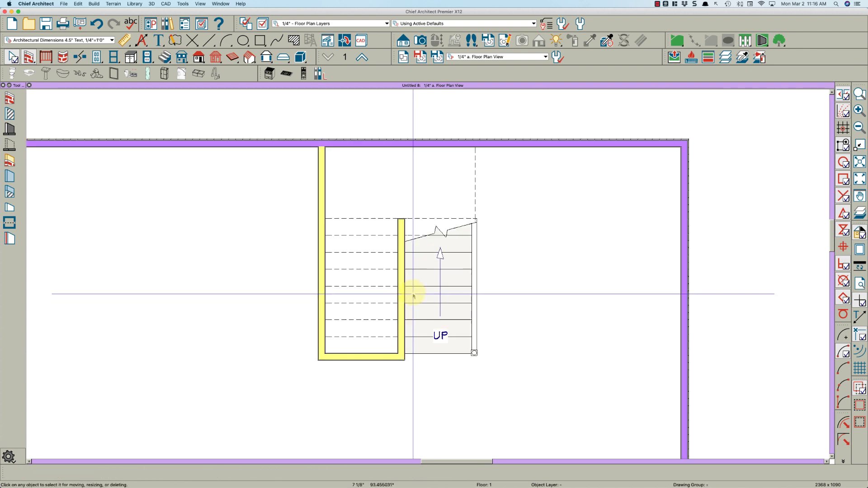
# - Create an automatic stairwell opening above the staircase
pyautogui.scroll(1, 409, 289)
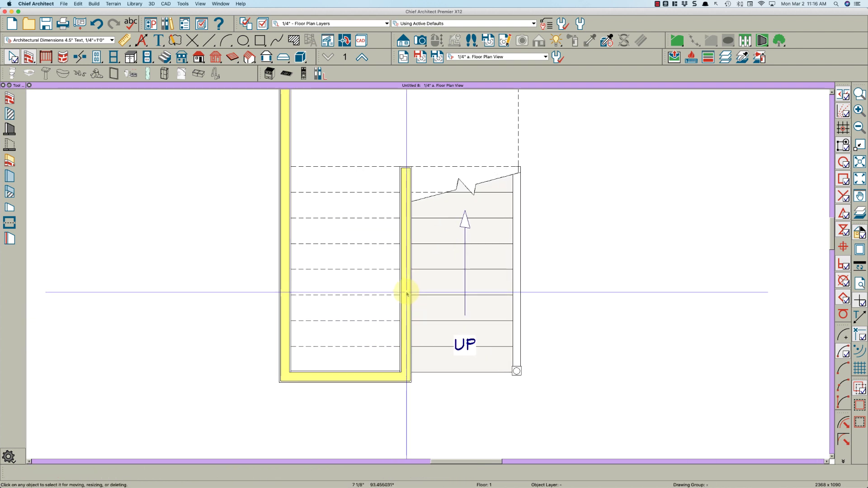
pyautogui.click(433, 306)
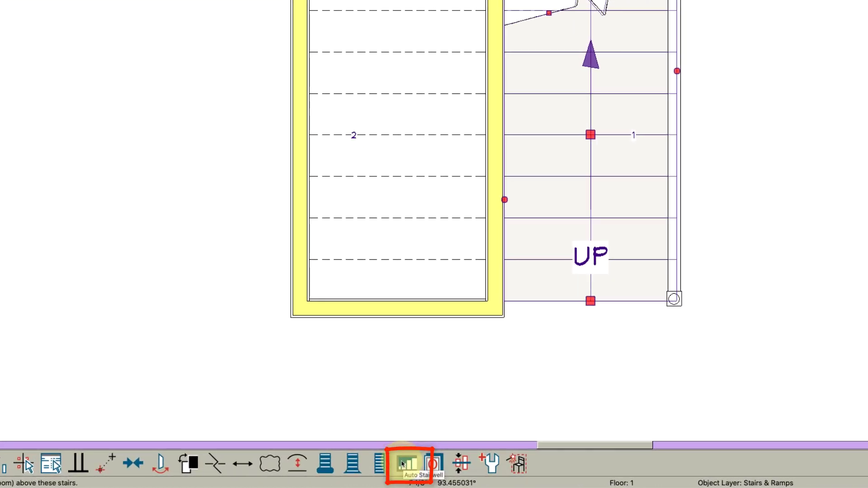
pyautogui.click(401, 464)
pyautogui.click(531, 373)
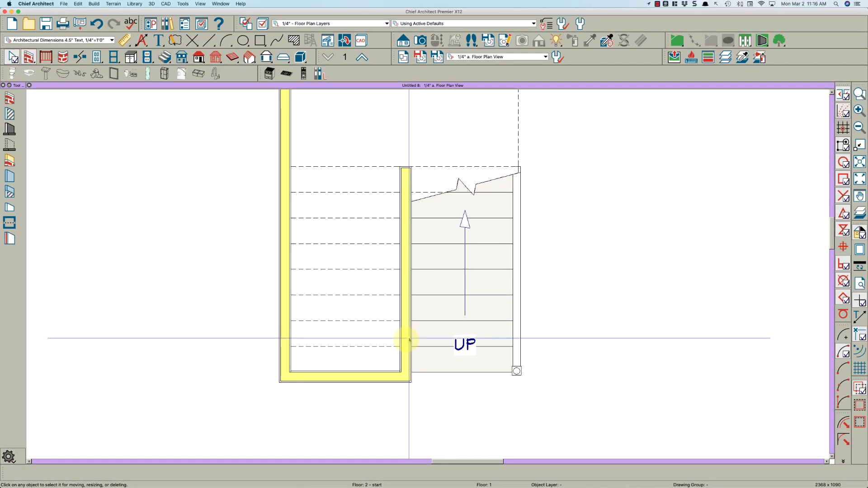
pyautogui.click(496, 253)
# - Turn the wall between the two flights into a solid railing that follows the stairs
pyautogui.click(406, 343)
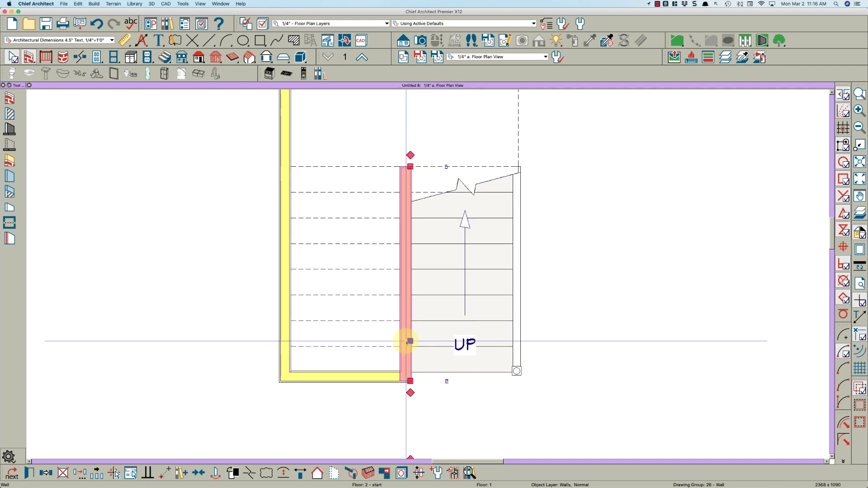
pyautogui.doubleClick(406, 343)
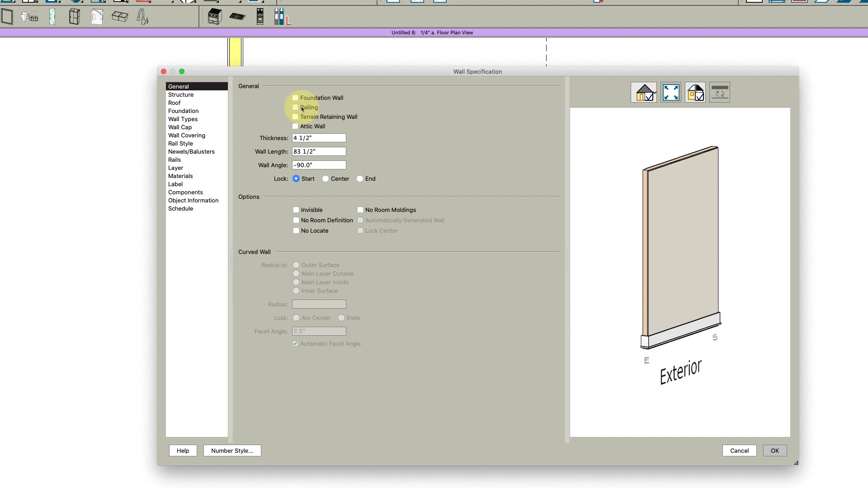
pyautogui.click(302, 109)
pyautogui.click(184, 145)
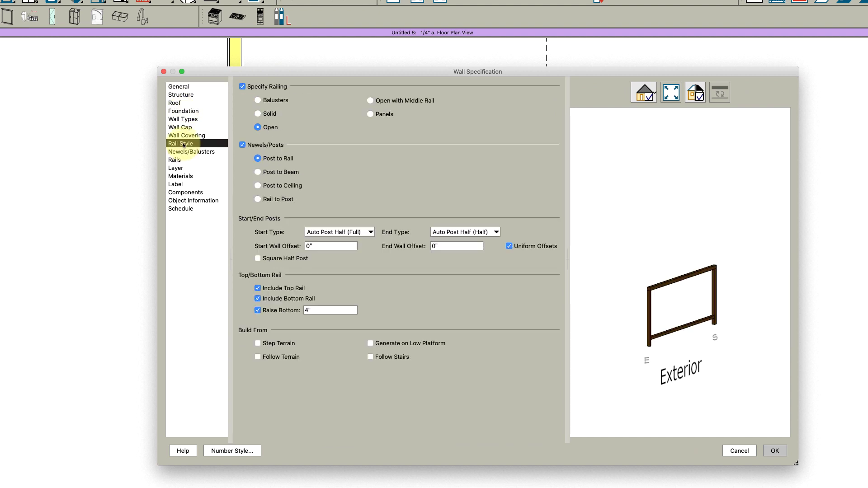
pyautogui.click(265, 118)
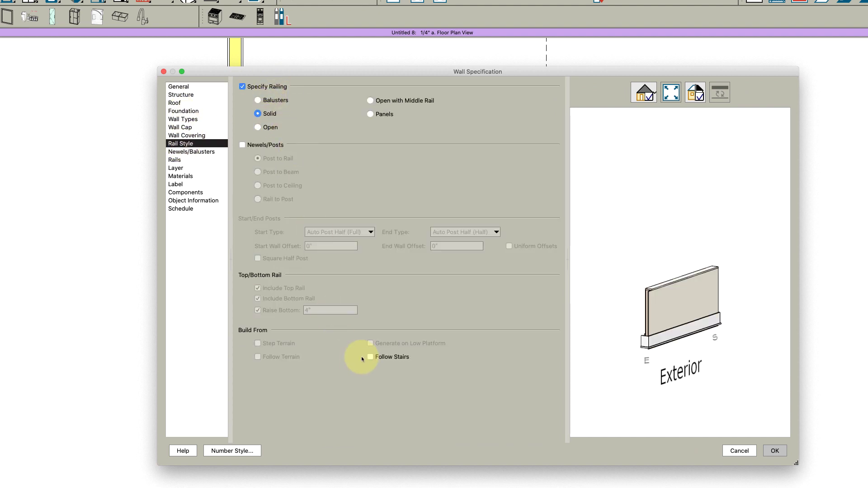
pyautogui.click(773, 450)
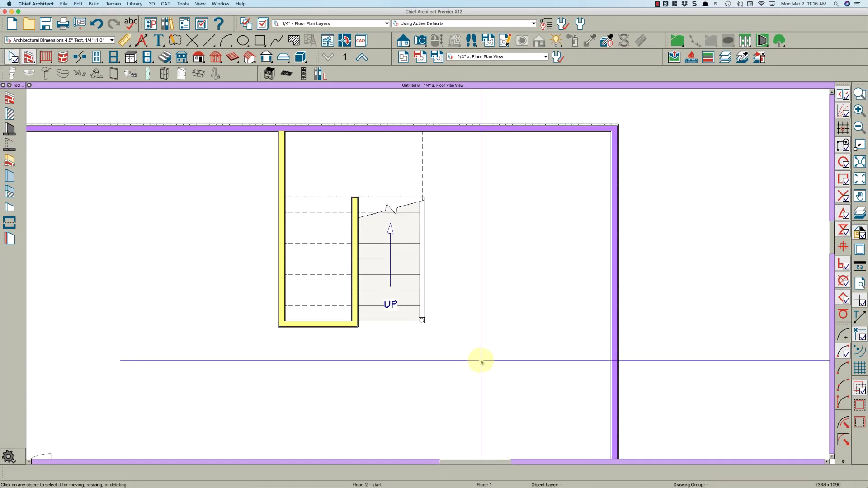
# - Create a full camera view of the staircase and switch its rendering to vector line view
pyautogui.moveTo(494, 370); pyautogui.dragTo(411, 304)
pyautogui.scroll(-2, 458, 321)
pyautogui.press('space')
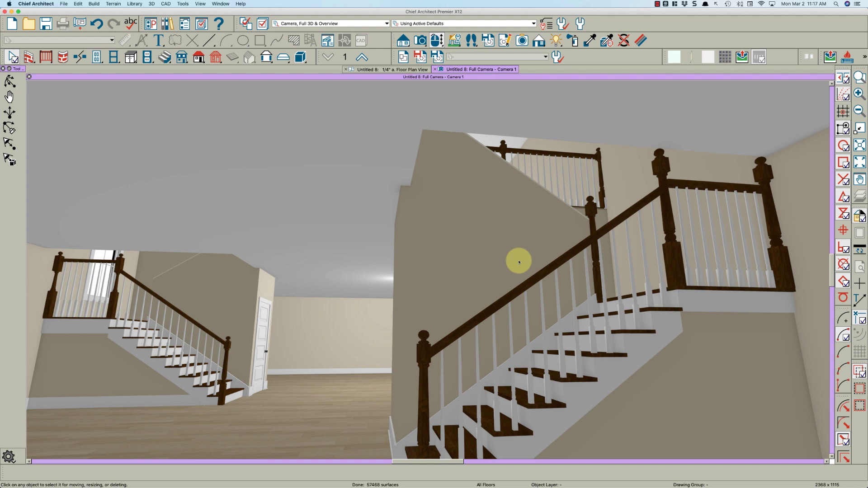
pyautogui.press('v')
pyautogui.moveTo(518, 238); pyautogui.dragTo(541, 235)
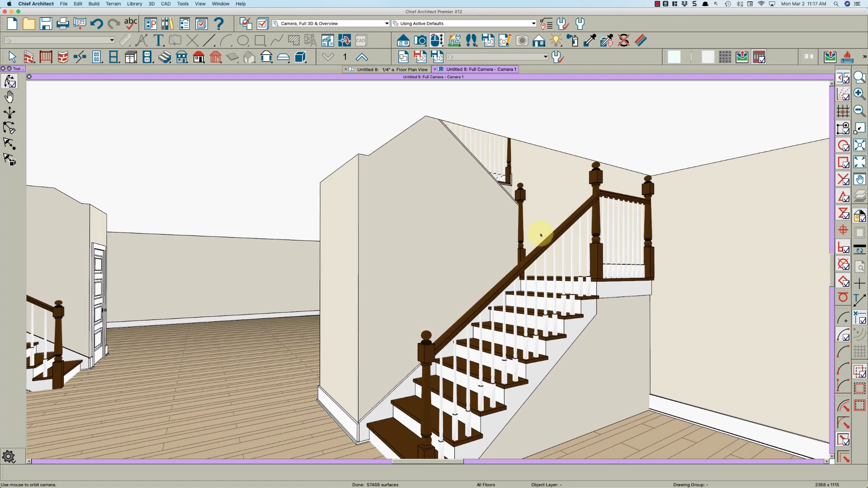
# - In the floor plan, break the landing edge at both faces of the wall between the flights and remove the railing from that short segment
pyautogui.click(400, 71)
pyautogui.scroll(5, 354, 188)
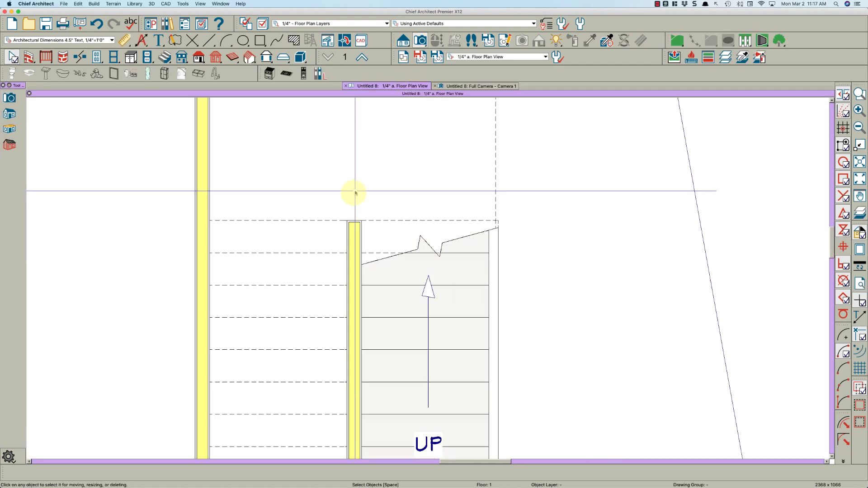
pyautogui.click(355, 222)
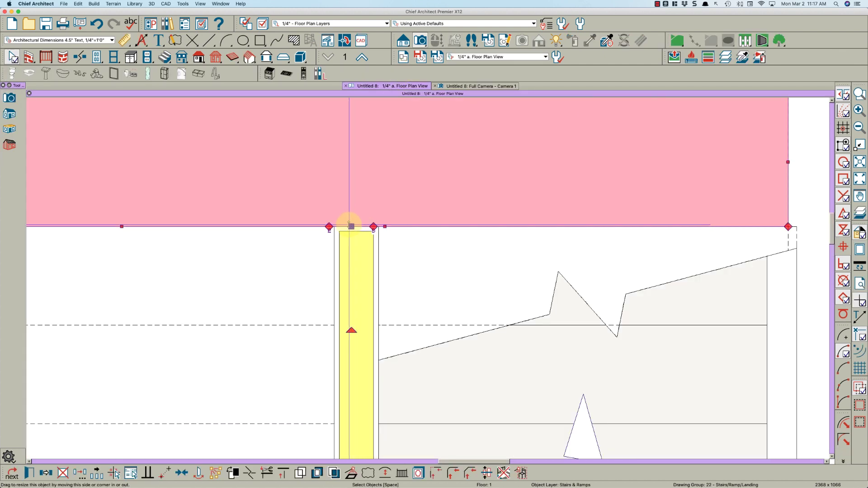
pyautogui.scroll(4, 344, 225)
pyautogui.click(313, 226)
pyautogui.moveTo(416, 226); pyautogui.dragTo(376, 164)
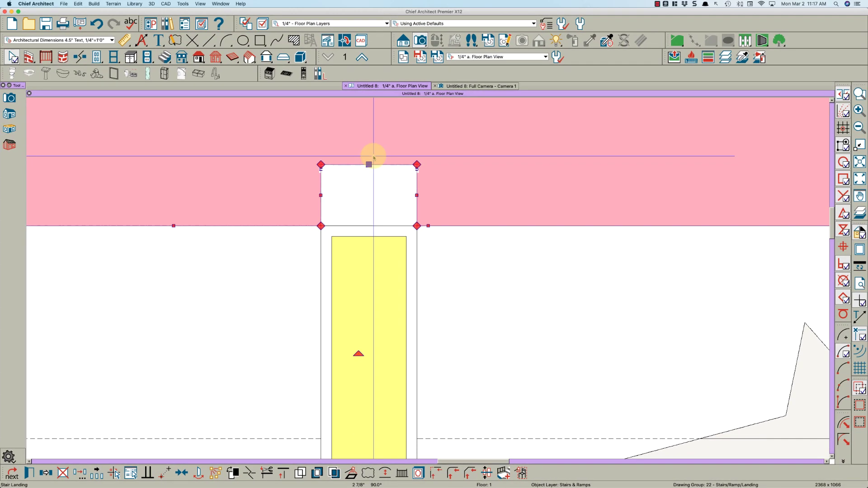
pyautogui.moveTo(373, 158); pyautogui.dragTo(369, 225)
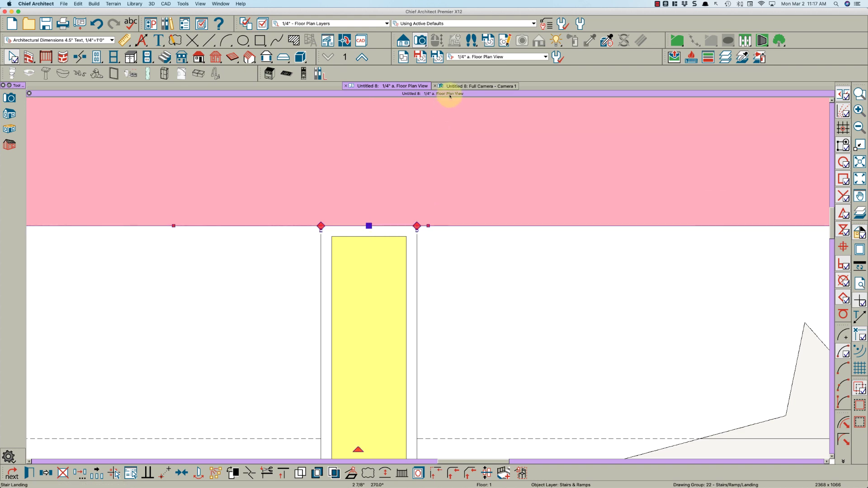
# - In the camera view, stop the landing from using the connected stair railing and set its rail height to 42"
pyautogui.click(471, 87)
pyautogui.moveTo(514, 235); pyautogui.dragTo(539, 235)
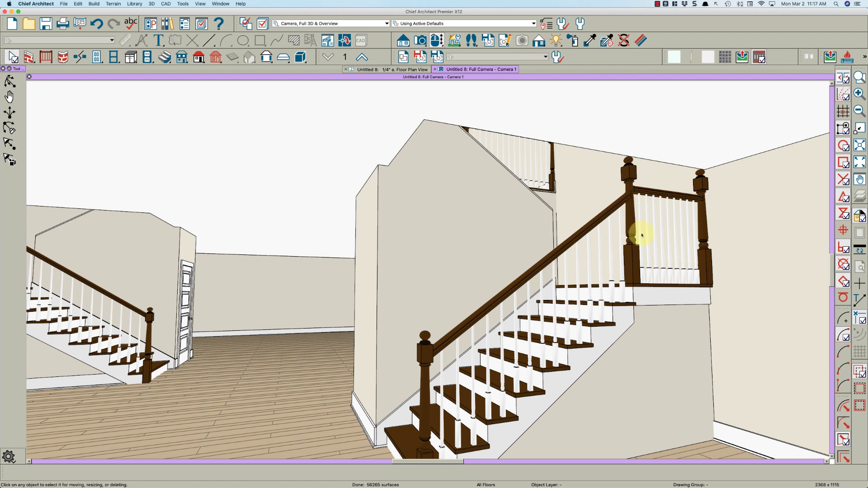
pyautogui.click(668, 198)
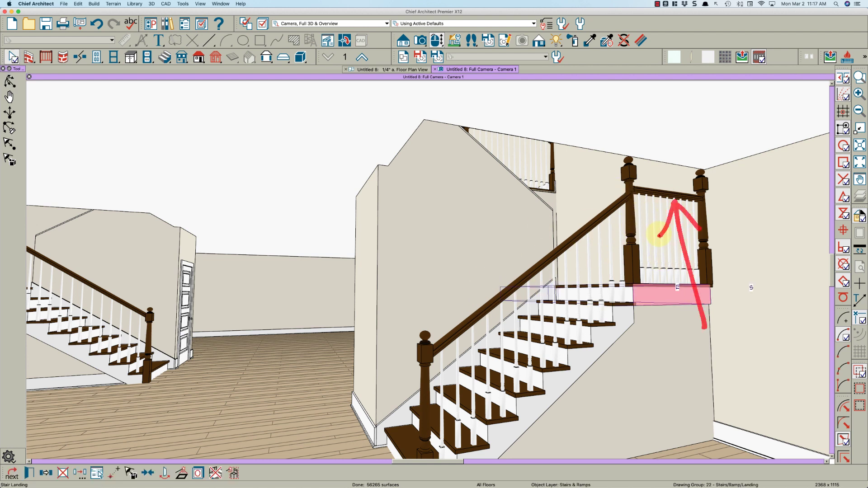
pyautogui.press('Escape')
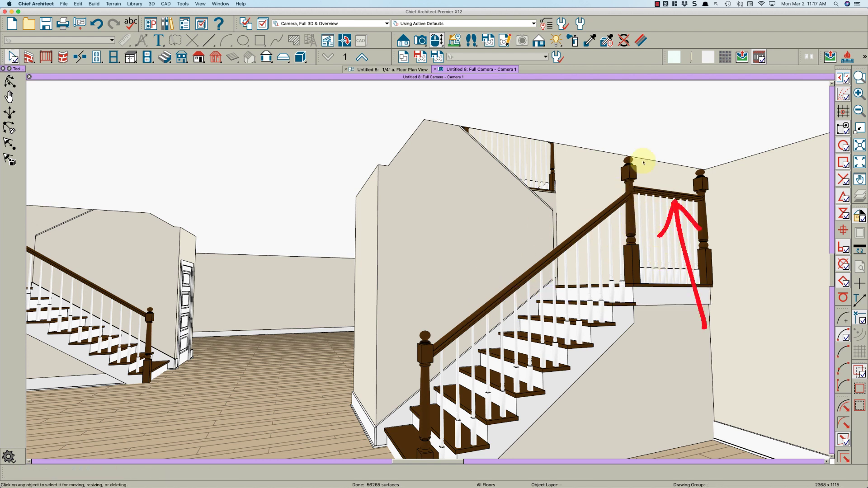
pyautogui.click(664, 272)
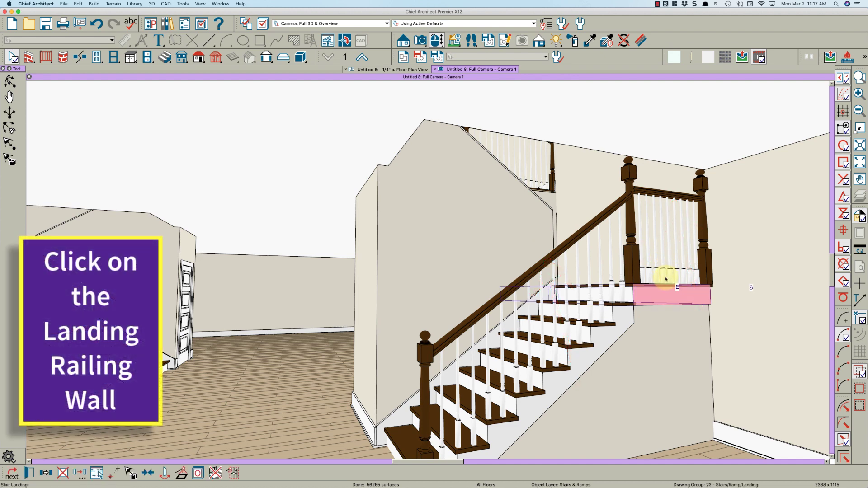
pyautogui.doubleClick(665, 279)
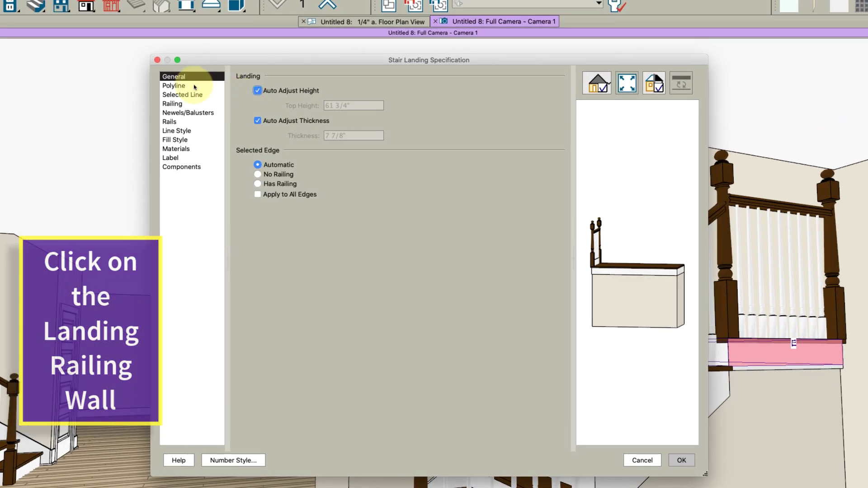
pyautogui.click(180, 87)
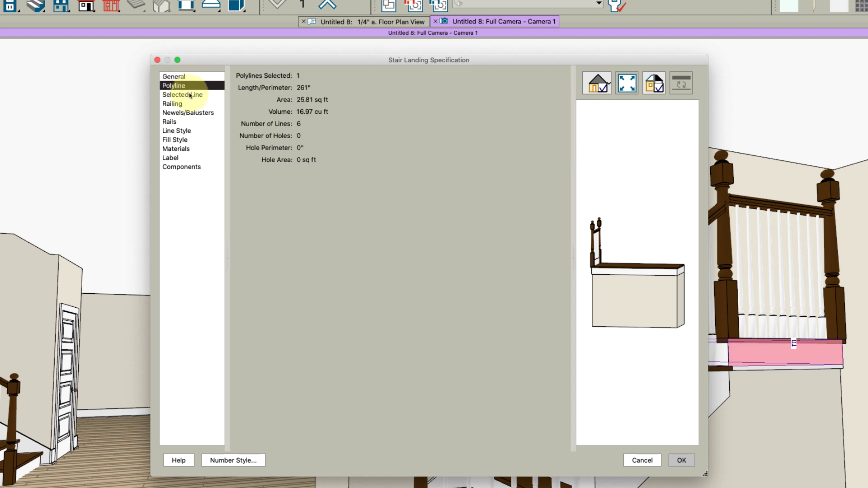
pyautogui.click(187, 95)
pyautogui.click(184, 104)
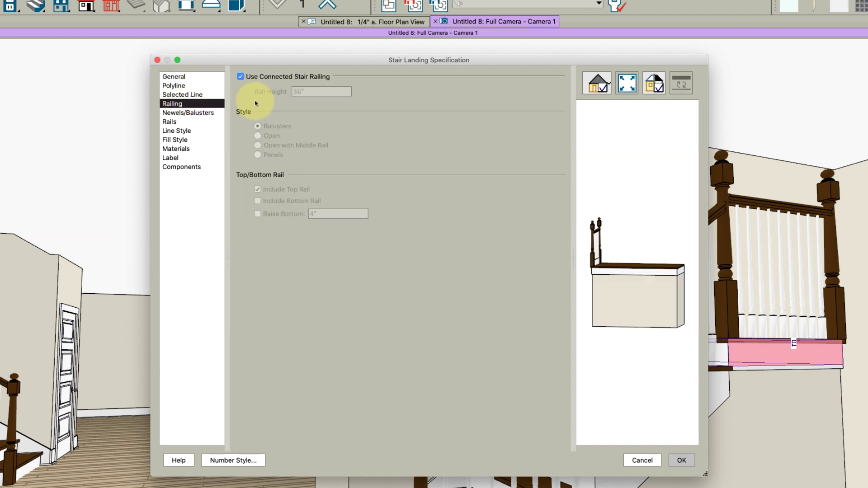
pyautogui.click(246, 79)
pyautogui.click(305, 92)
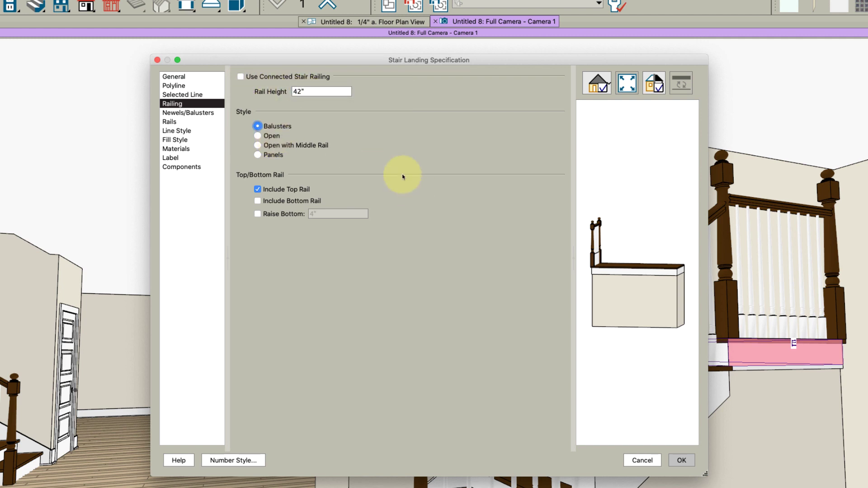
pyautogui.click(683, 460)
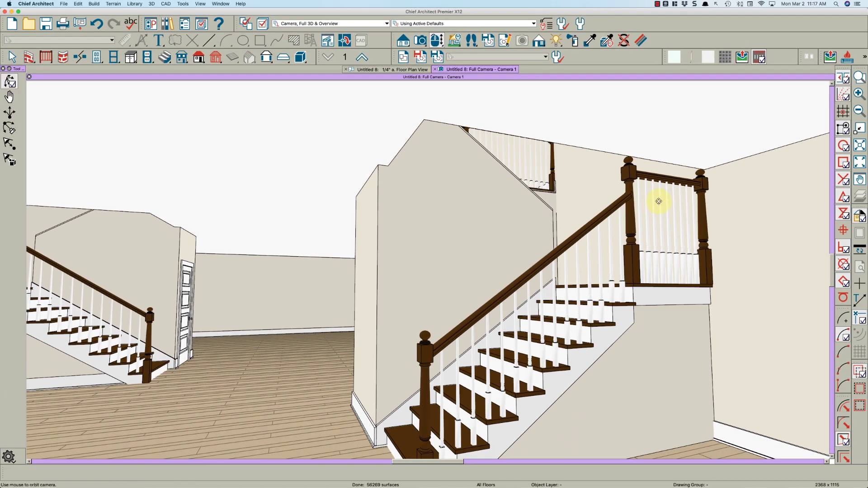
# - Change the landing railing's newel type to A4343P from the Arcways Ball Top catalog
pyautogui.moveTo(658, 201); pyautogui.dragTo(657, 203)
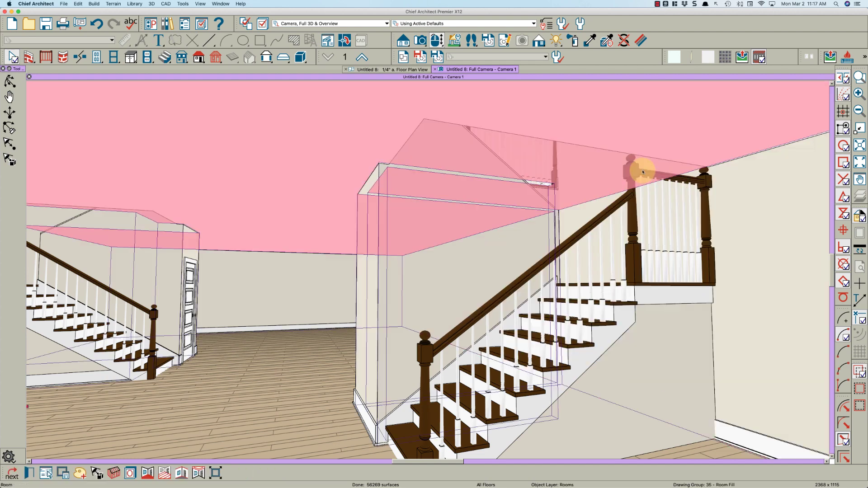
pyautogui.click(634, 171)
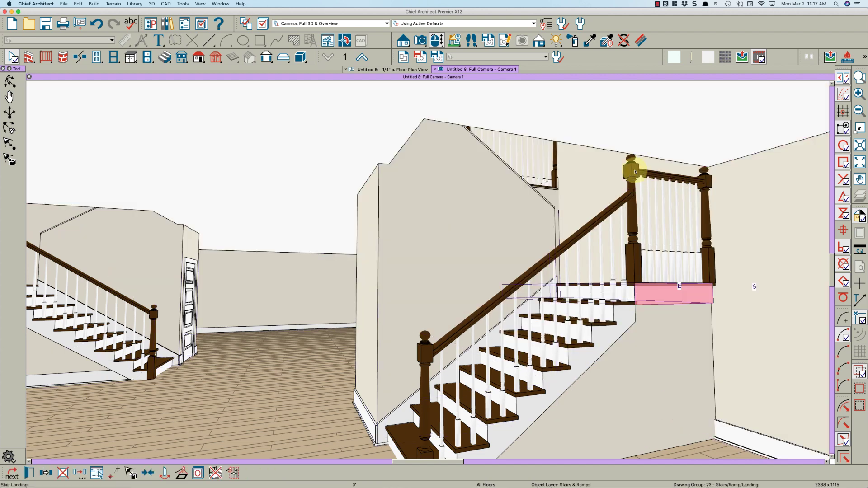
pyautogui.doubleClick(635, 171)
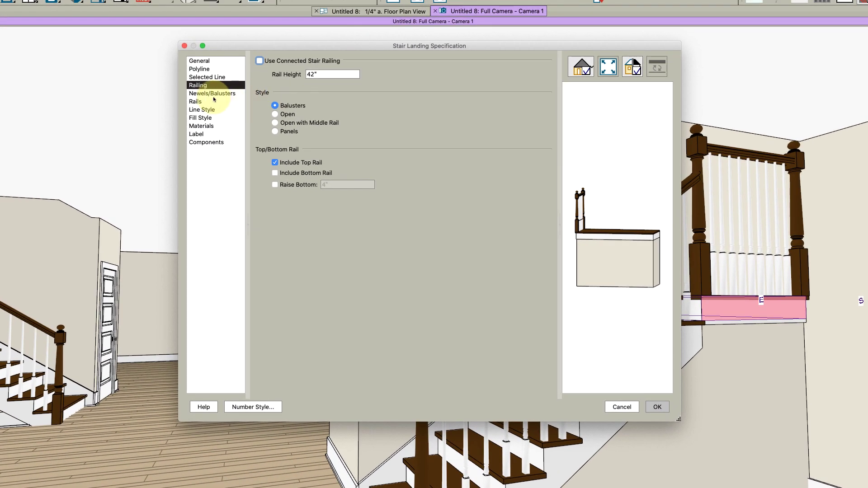
pyautogui.click(270, 133)
pyautogui.click(373, 77)
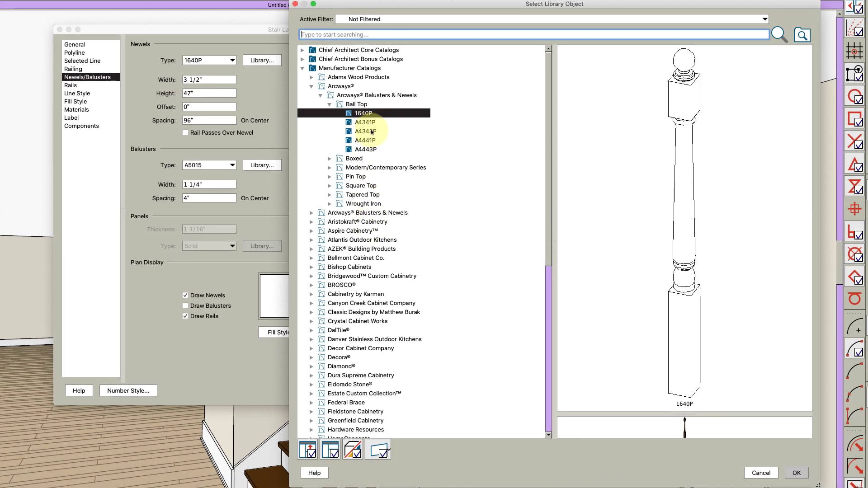
pyautogui.click(371, 132)
pyautogui.click(367, 140)
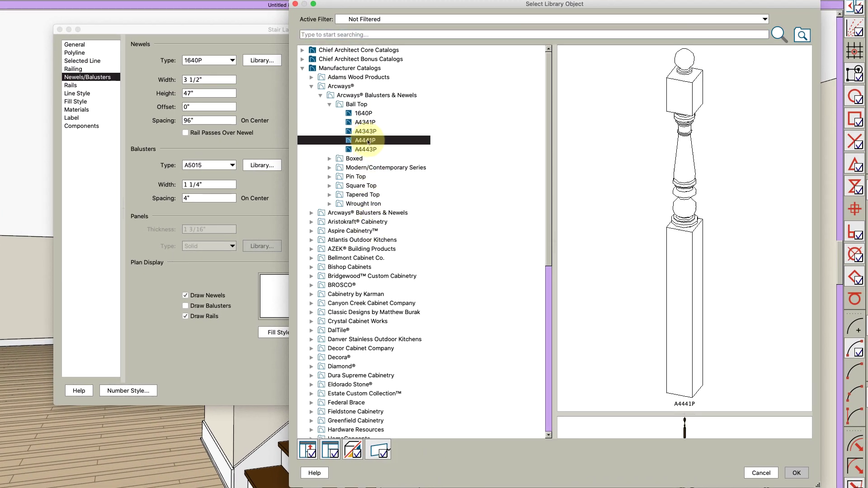
pyautogui.click(366, 132)
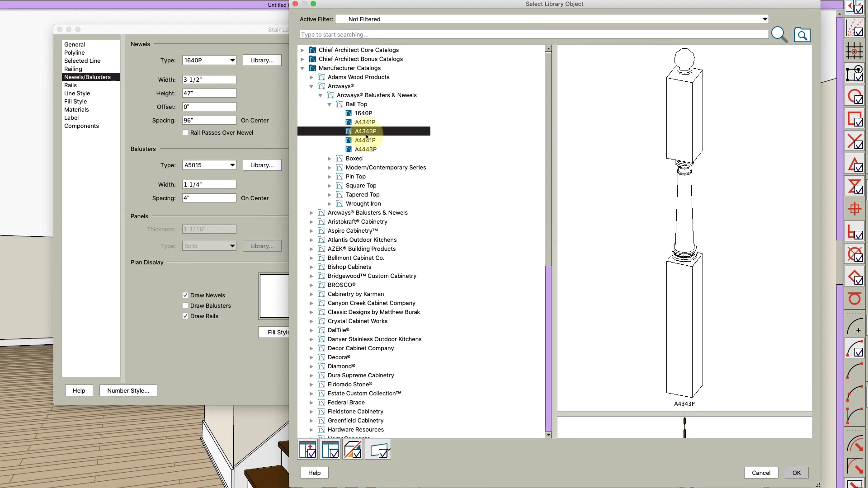
pyautogui.click(794, 472)
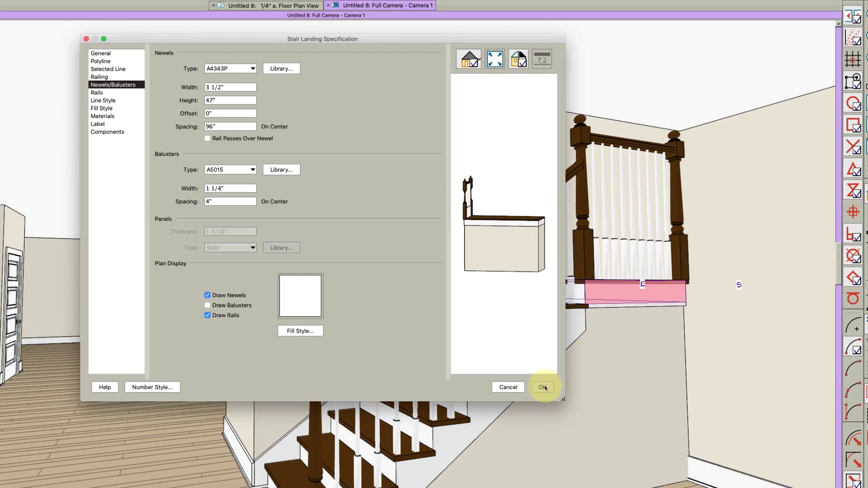
pyautogui.click(531, 391)
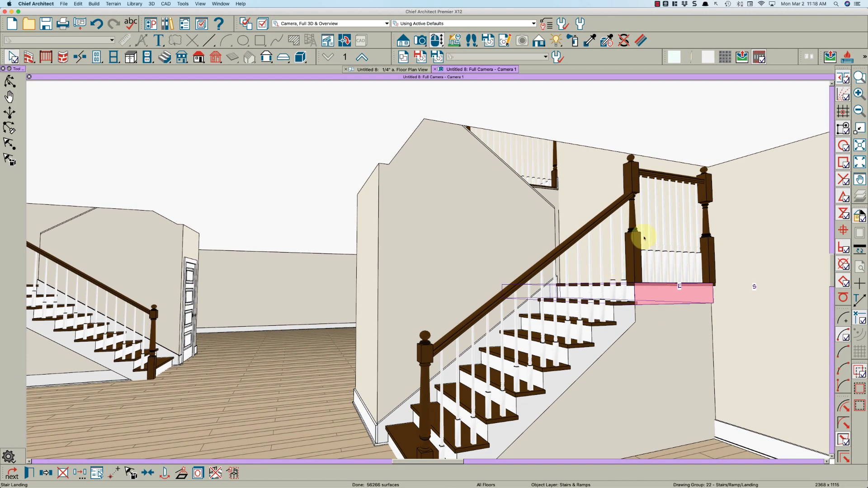
pyautogui.press('Escape')
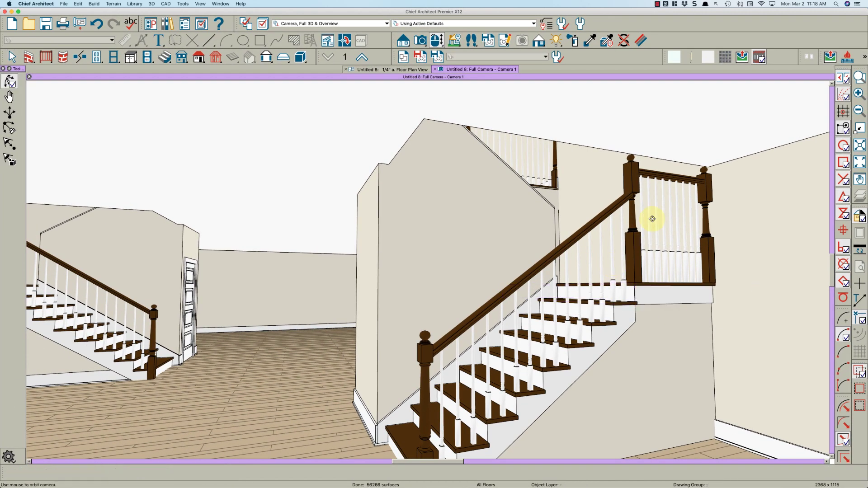
# - Set the stair rail height of the lower flight to 36"
pyautogui.moveTo(651, 219); pyautogui.dragTo(651, 220, button='middle')
pyautogui.click(549, 362)
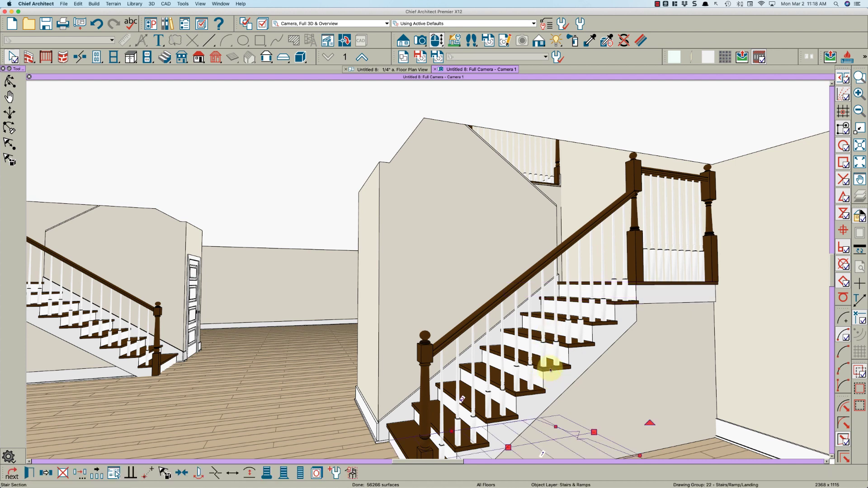
pyautogui.doubleClick(547, 360)
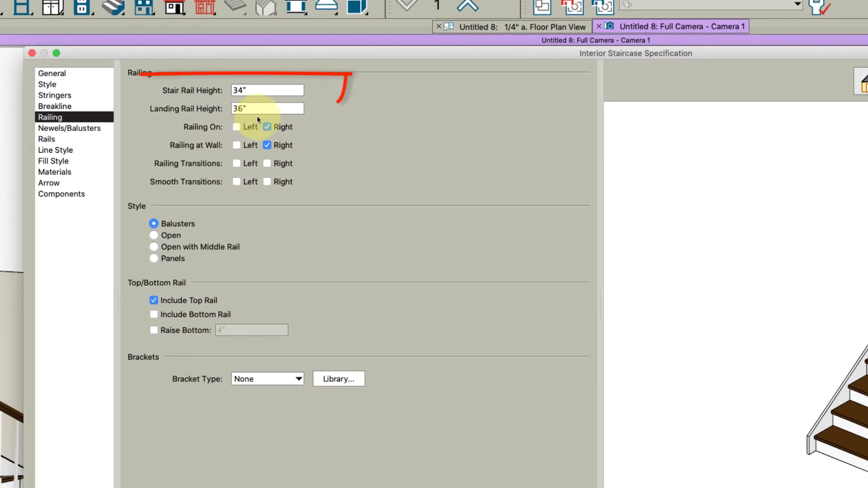
pyautogui.doubleClick(253, 90)
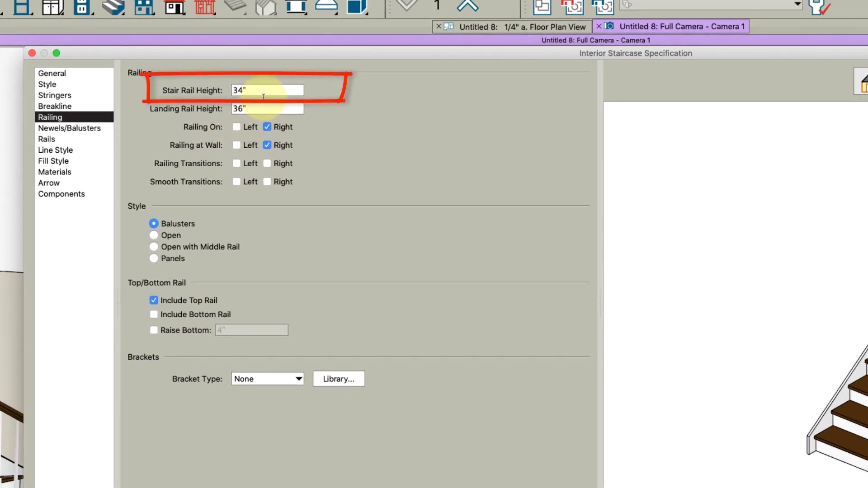
pyautogui.write('36')
pyautogui.press('Tab')
pyautogui.press('Return')
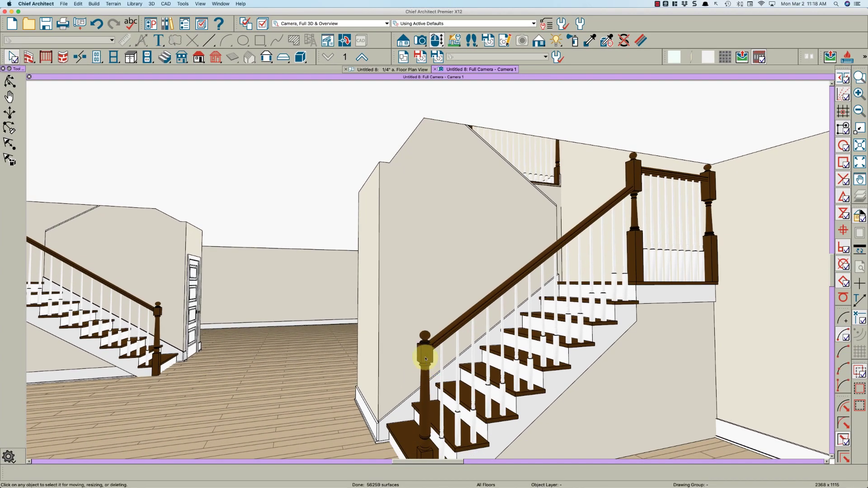
# - Set the newel height of the lower flight to 48" and inspect the railings from another angle
pyautogui.click(426, 358)
pyautogui.doubleClick(428, 356)
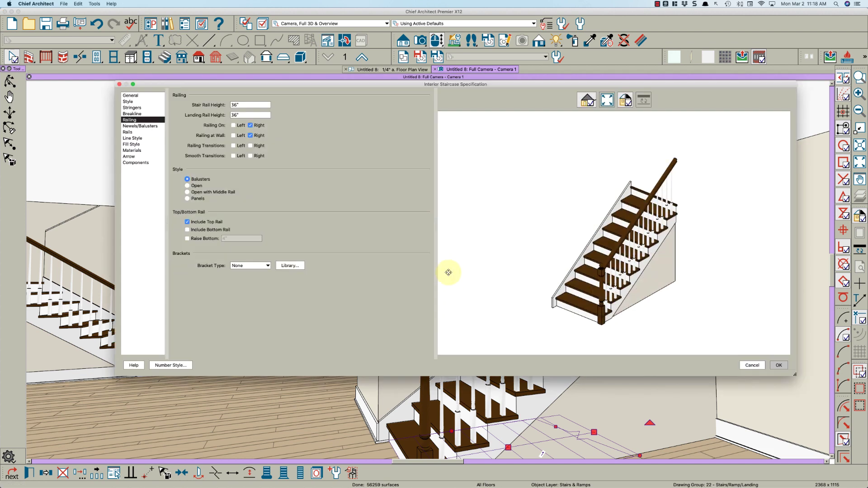
pyautogui.click(140, 126)
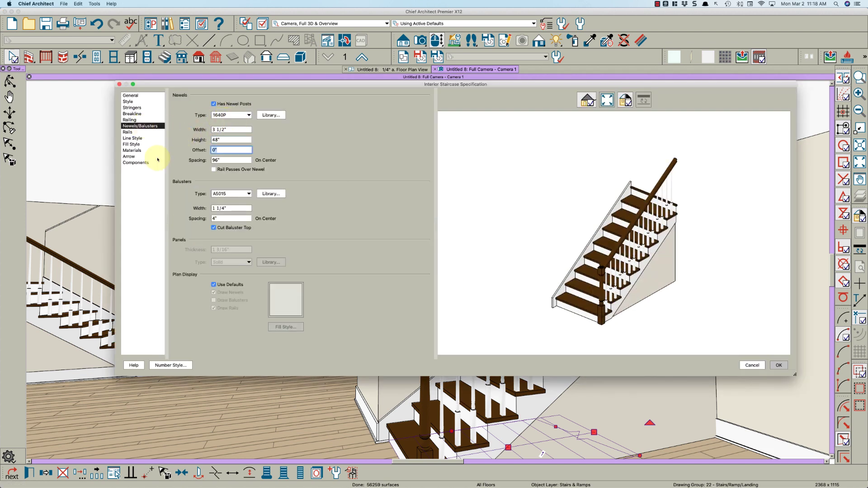
pyautogui.press('Return')
pyautogui.press('o')
pyautogui.moveTo(427, 339); pyautogui.dragTo(467, 337)
pyautogui.moveTo(467, 337); pyautogui.dragTo(413, 338, button='middle')
pyautogui.press('space')
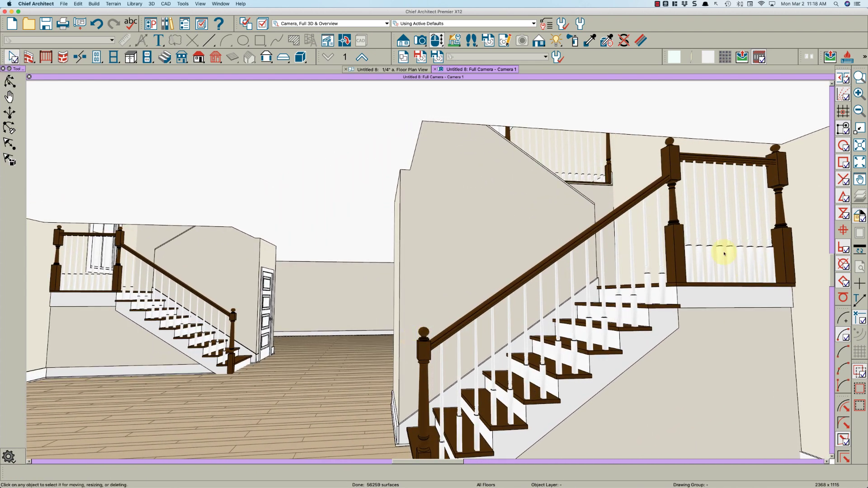
# - Review the landing railing's newel and baluster settings and look over the staircase from another angle
pyautogui.scroll(3, 675, 255)
pyautogui.click(672, 160)
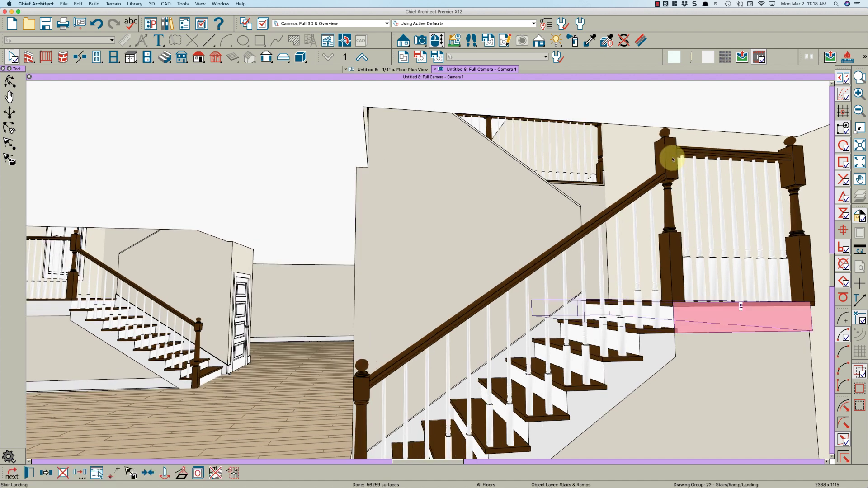
pyautogui.doubleClick(672, 159)
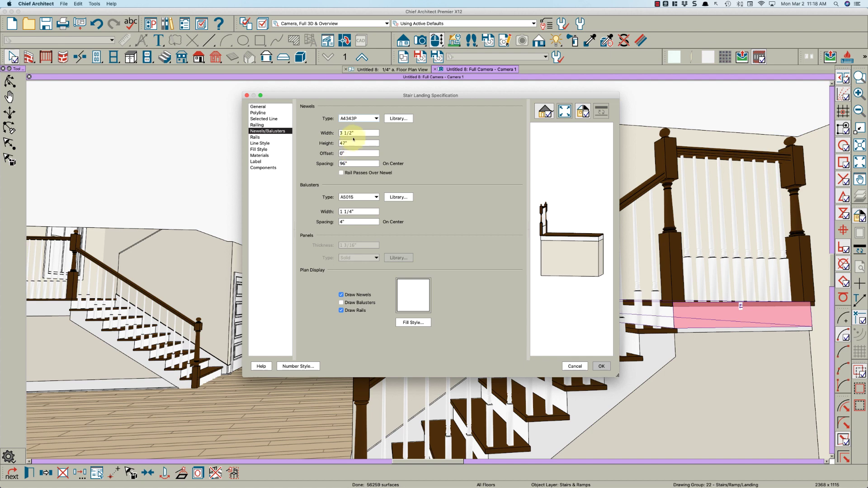
pyautogui.click(262, 131)
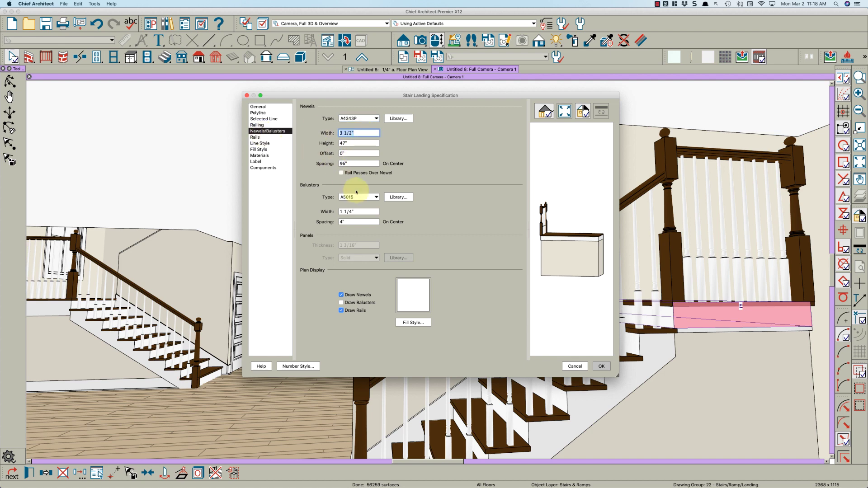
pyautogui.press('Return')
pyautogui.press('Escape')
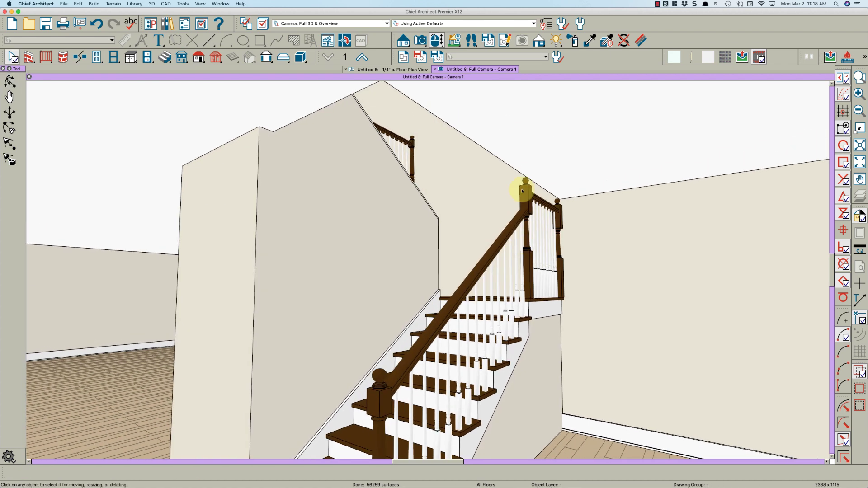
pyautogui.moveTo(509, 211)
pyautogui.mouseDown(button='middle')
pyautogui.moveTo(499, 214)
pyautogui.moveTo(511, 235)
pyautogui.mouseUp(button='middle')
pyautogui.moveTo(511, 236); pyautogui.dragTo(467, 234)
pyautogui.press('space')
# - Return to the floor plan and display floor 2 around the stairwell
pyautogui.click(392, 71)
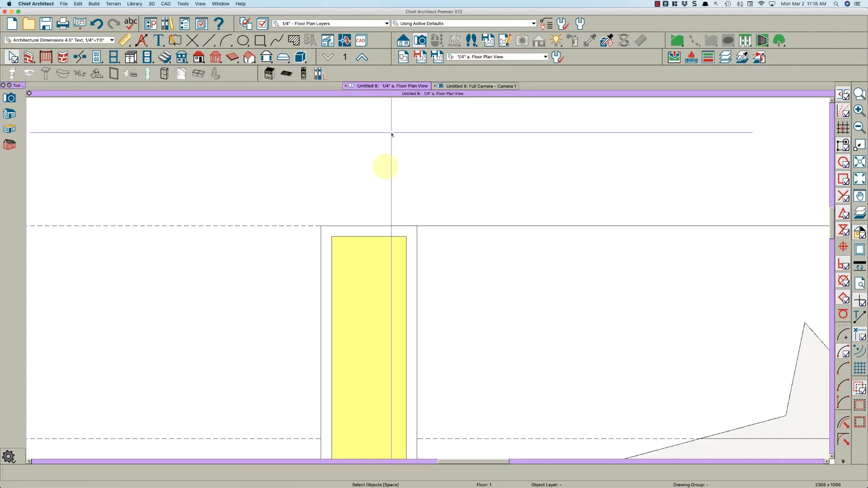
pyautogui.scroll(-8, 389, 169)
pyautogui.scroll(1, 417, 195)
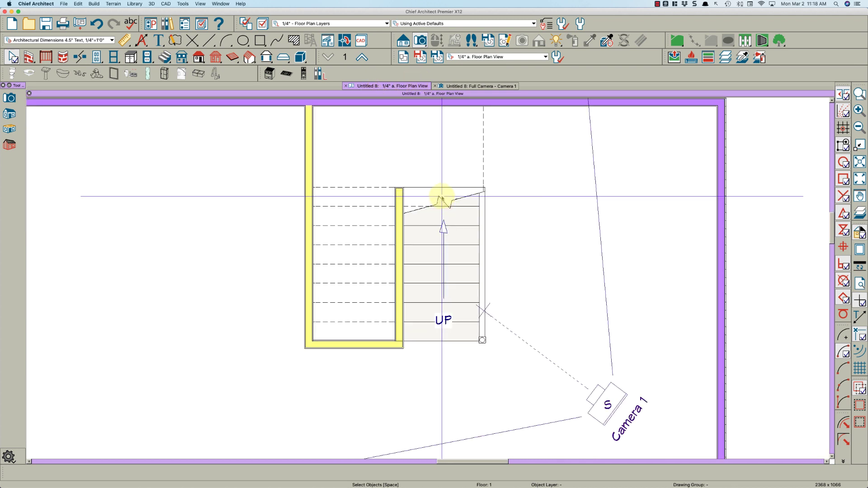
pyautogui.click(361, 57)
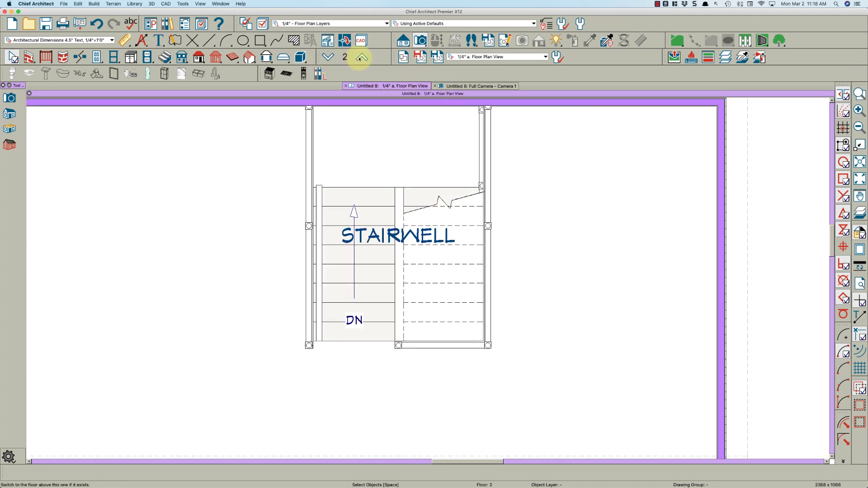
pyautogui.scroll(-3, 388, 339)
pyautogui.scroll(4, 558, 287)
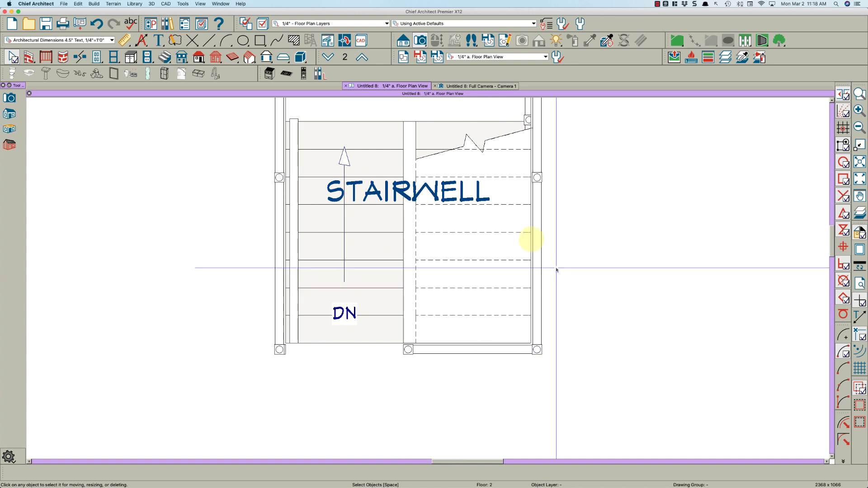
pyautogui.scroll(-1, 470, 194)
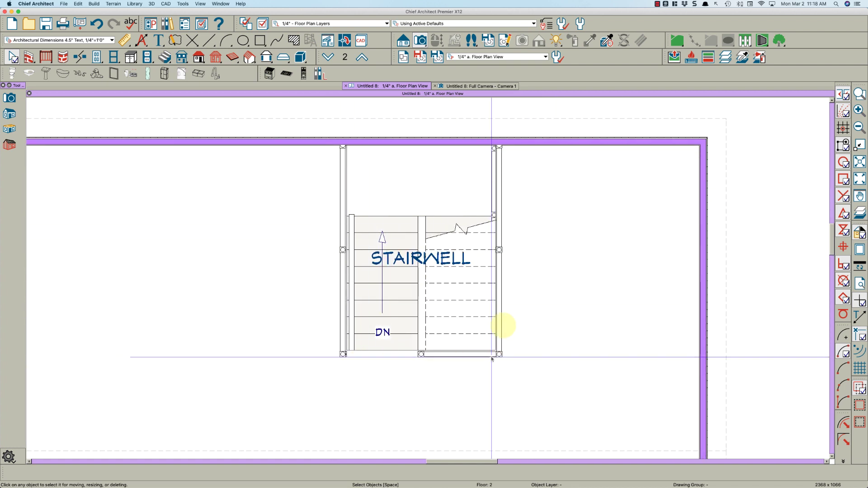
# - Change the three railings enclosing the floor 2 stairwell to the Solid railing style
pyautogui.click(499, 271)
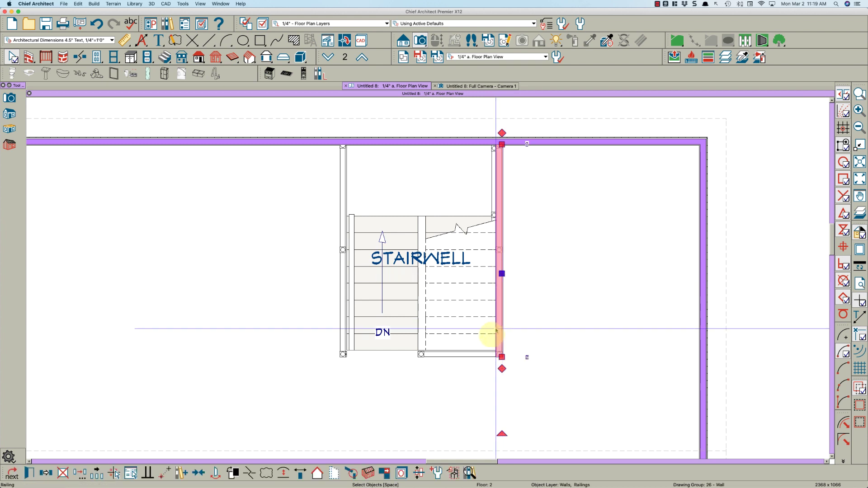
pyautogui.keyDown('shift'); pyautogui.click(465, 354); pyautogui.keyUp('shift')
pyautogui.keyDown('shift'); pyautogui.click(339, 211); pyautogui.keyUp('shift')
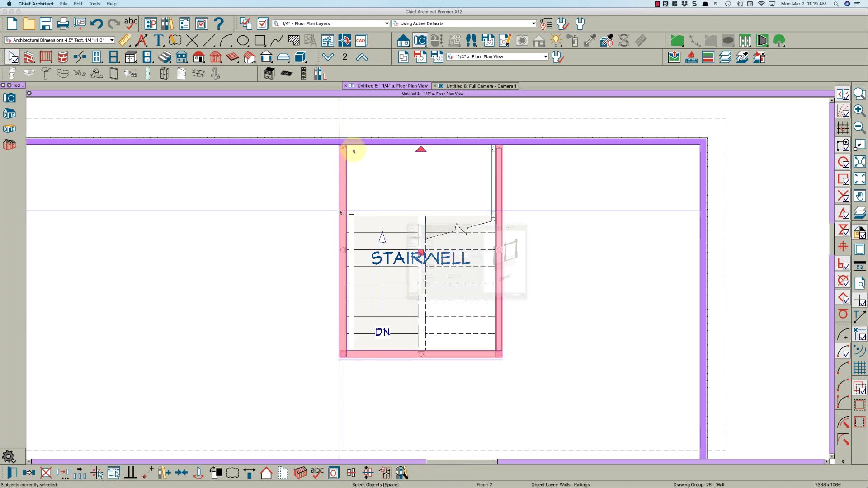
pyautogui.doubleClick(348, 149)
pyautogui.click(312, 146)
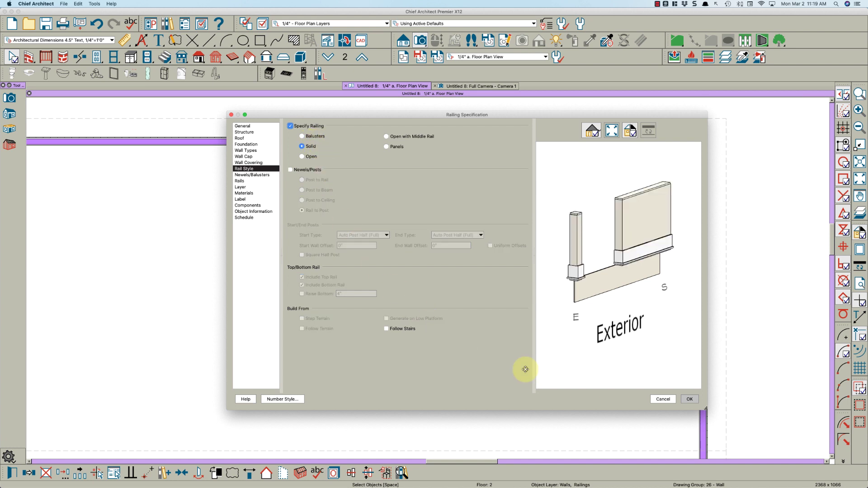
pyautogui.click(690, 399)
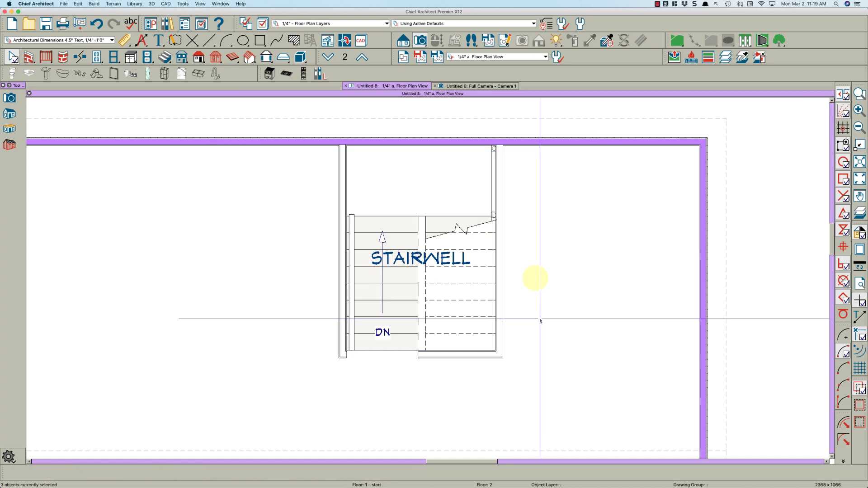
# - Create a full camera view looking down into the floor 2 stairwell from outside the stair opening
pyautogui.scroll(-2, 391, 204)
pyautogui.press('c')
pyautogui.moveTo(291, 393); pyautogui.dragTo(593, 323)
pyautogui.moveTo(546, 333); pyautogui.dragTo(545, 285, button='middle')
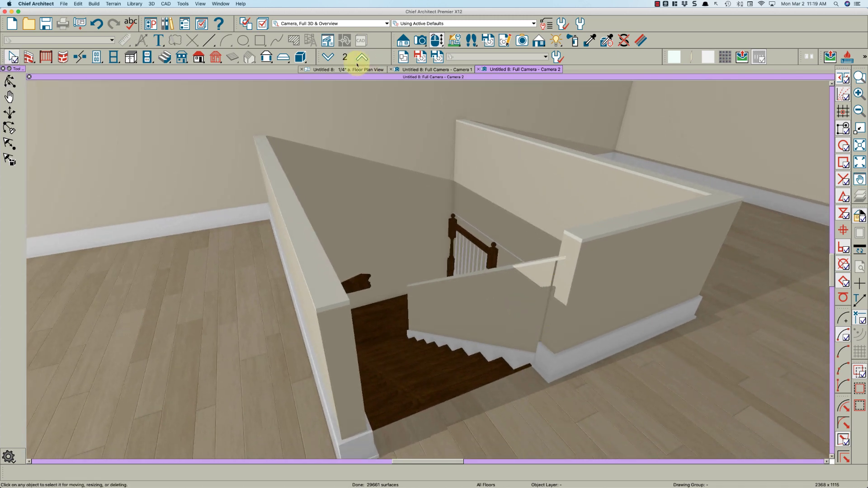
# - In the floor plan, move the solid railing beside the up flight outward, away from the stairs
pyautogui.click(374, 70)
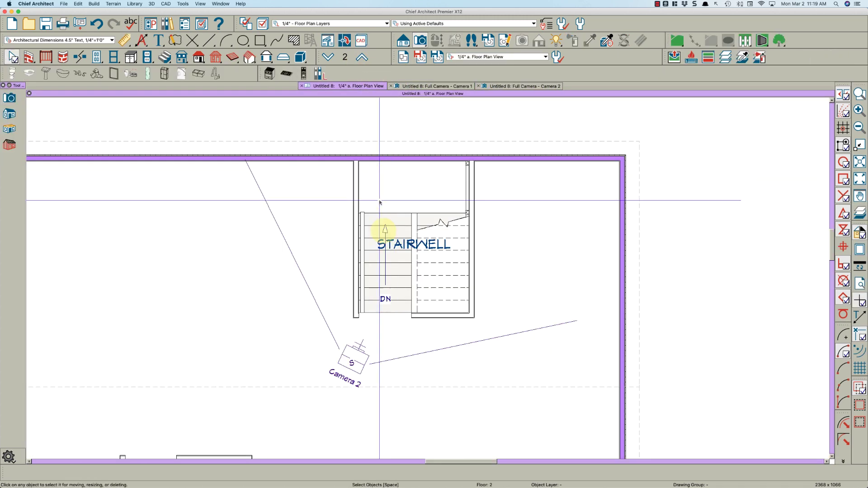
pyautogui.scroll(4, 478, 243)
pyautogui.scroll(1, 324, 310)
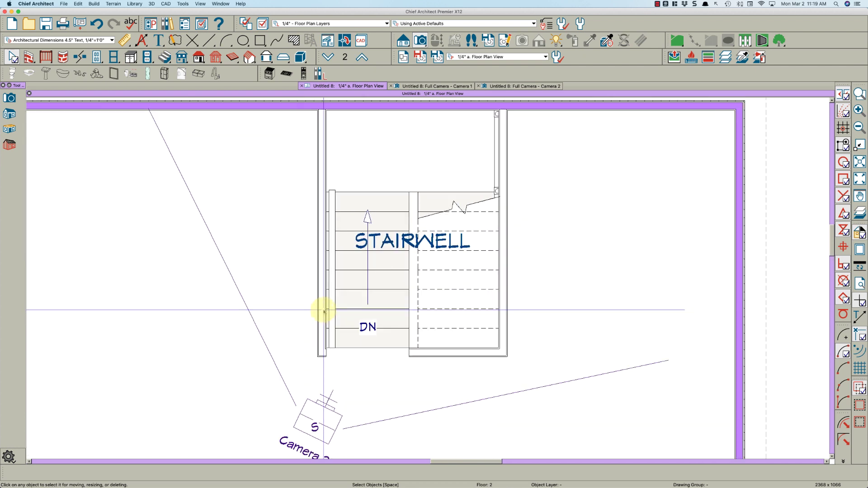
pyautogui.click(506, 270)
pyautogui.moveTo(507, 270); pyautogui.dragTo(533, 271)
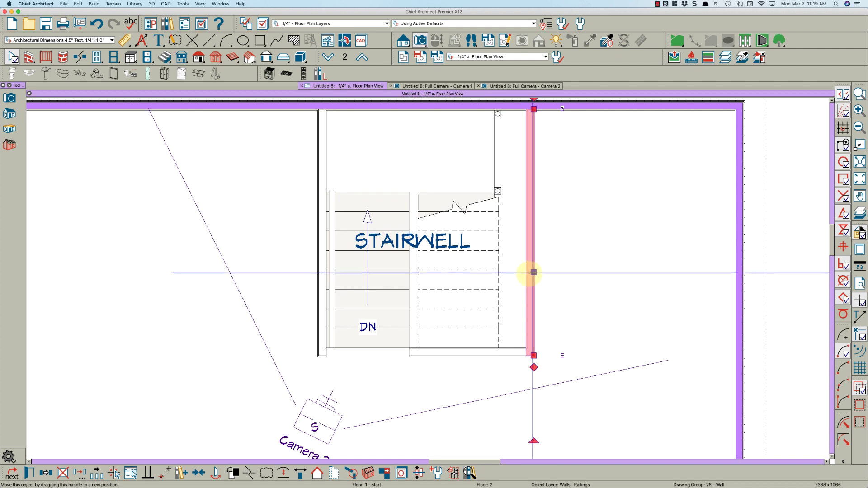
pyautogui.press('Escape')
# - Examine the stairwell's solid railings and center wall from several angles in the Camera 2 view
pyautogui.click(489, 86)
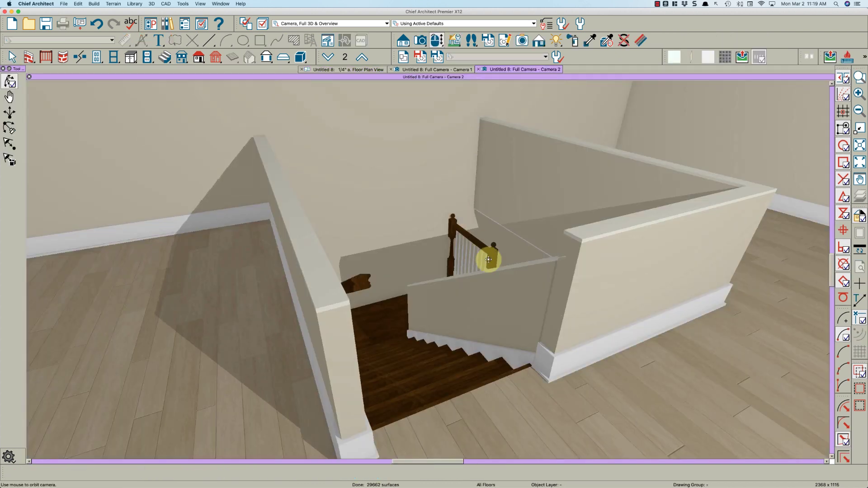
pyautogui.moveTo(488, 252); pyautogui.dragTo(316, 248)
pyautogui.press('space')
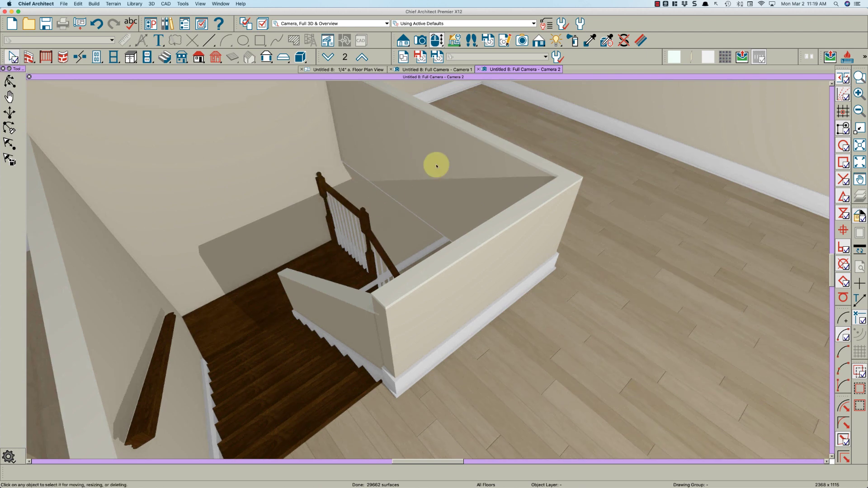
pyautogui.press('space')
pyautogui.moveTo(401, 188); pyautogui.dragTo(368, 194)
pyautogui.press('space')
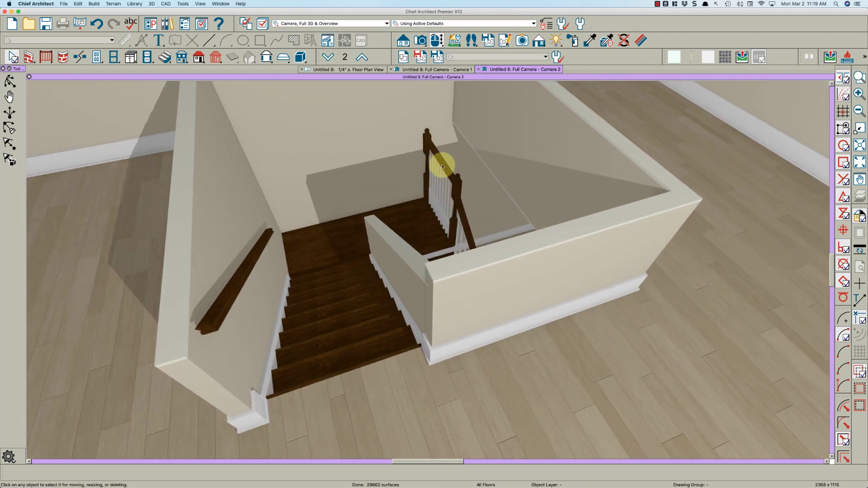
pyautogui.moveTo(442, 168); pyautogui.dragTo(467, 145)
pyautogui.press('space')
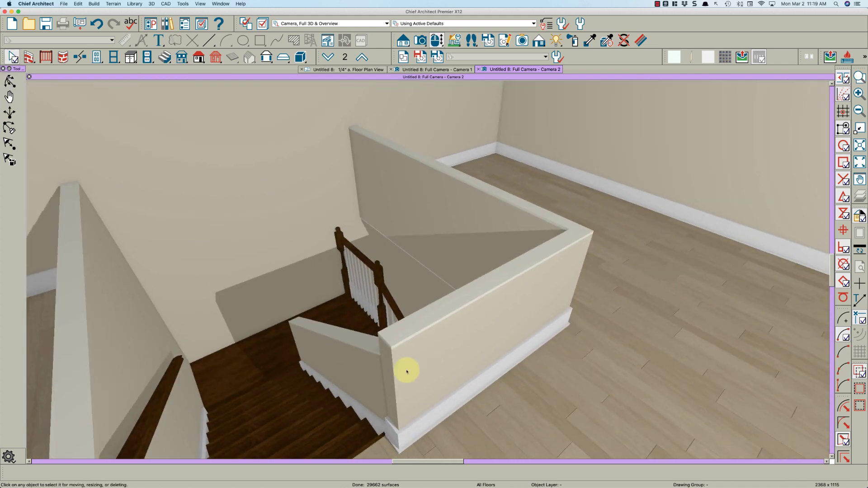
# - In the floor plan, narrow the doorway opening at the top of the stairs slightly on its center wall side
pyautogui.click(365, 74)
pyautogui.scroll(5, 358, 362)
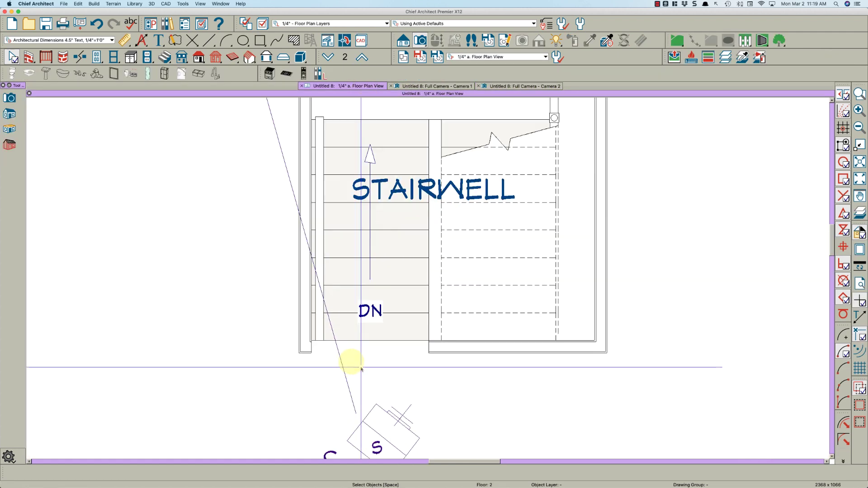
pyautogui.click(354, 336)
pyautogui.scroll(3, 505, 330)
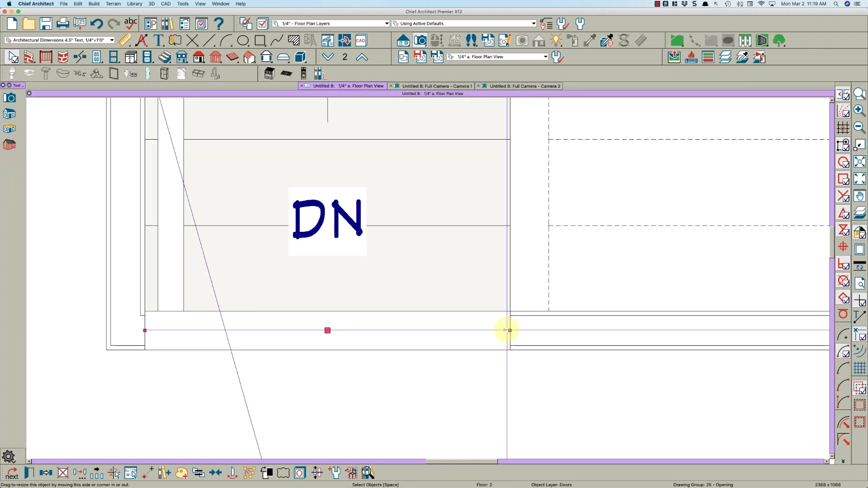
pyautogui.moveTo(507, 329); pyautogui.dragTo(501, 331)
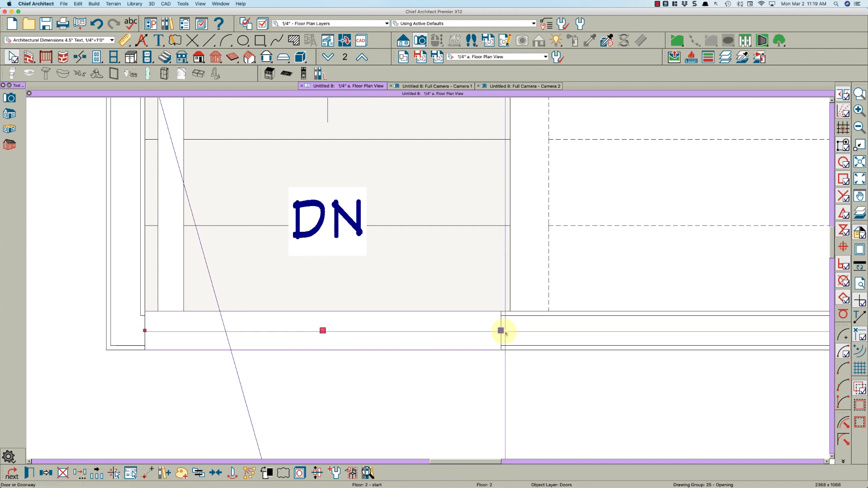
# - Examine in the Camera 2 view how the sloped center wall meets the solid railing at the top of the stairs
pyautogui.click(504, 86)
pyautogui.click(487, 86)
pyautogui.moveTo(388, 395); pyautogui.dragTo(402, 374)
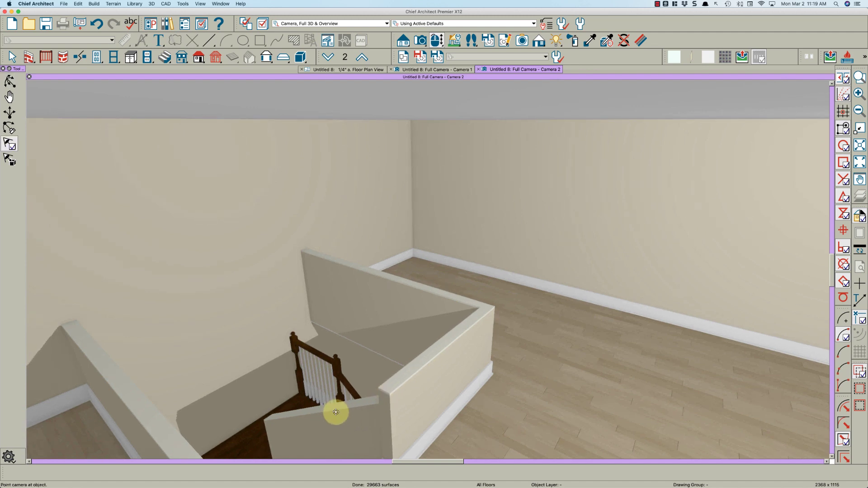
pyautogui.click(335, 413)
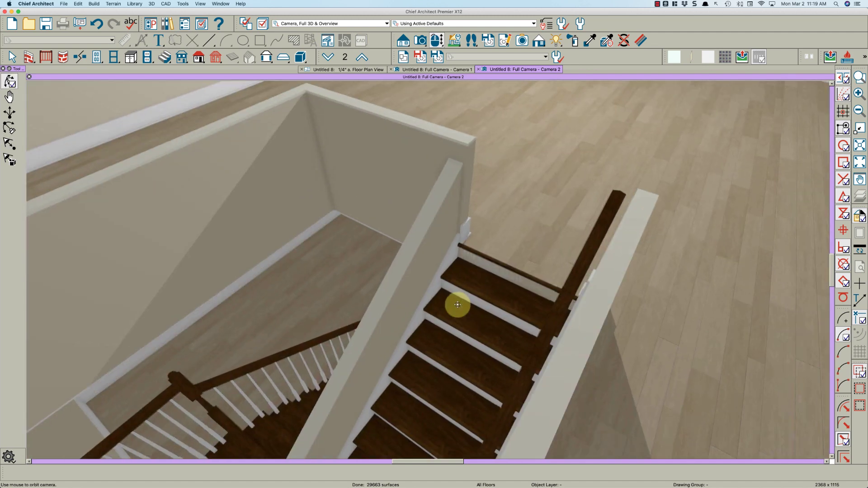
pyautogui.moveTo(455, 304); pyautogui.dragTo(465, 278)
pyautogui.scroll(4, 445, 183)
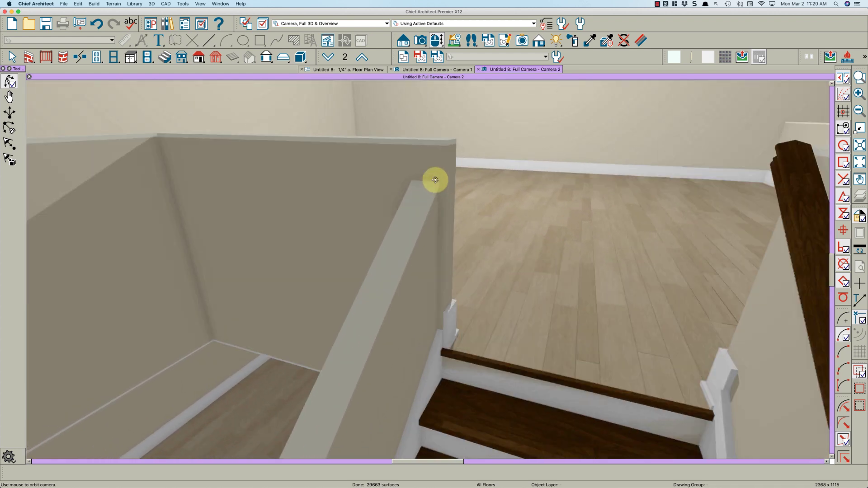
pyautogui.press('space')
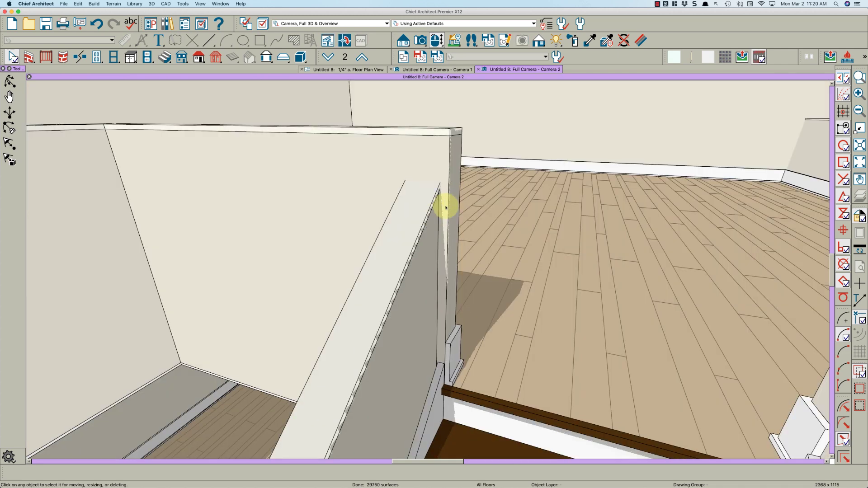
pyautogui.click(445, 206)
pyautogui.moveTo(445, 206); pyautogui.dragTo(386, 199)
pyautogui.press('space')
pyautogui.press('space')
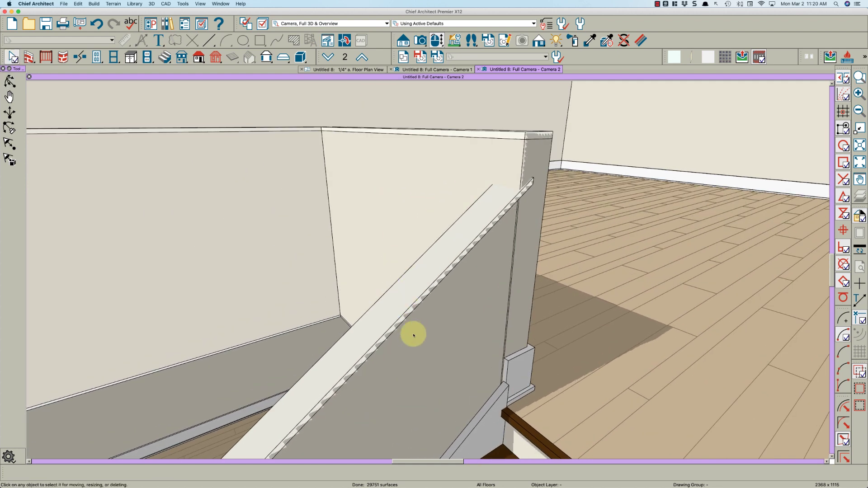
# - Turn off Full Wall Width for the sloped center wall's cap and set the cap to 3" wide and 1 1/2" high
pyautogui.click(413, 335)
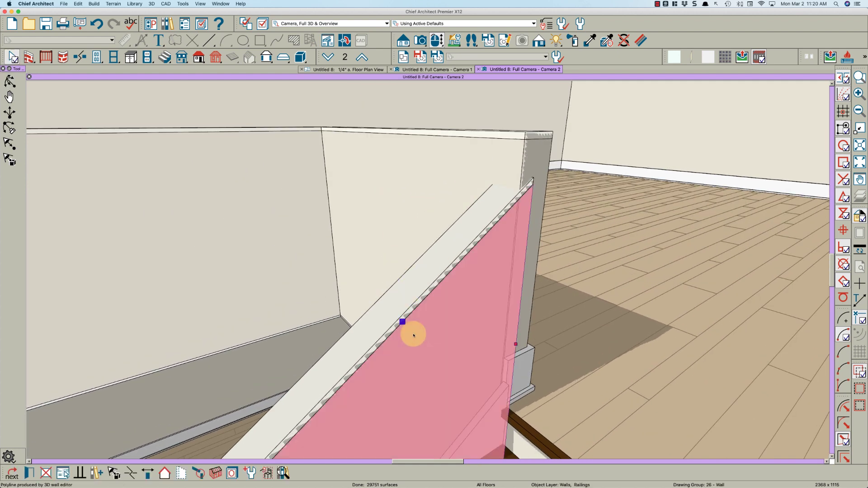
pyautogui.doubleClick(452, 281)
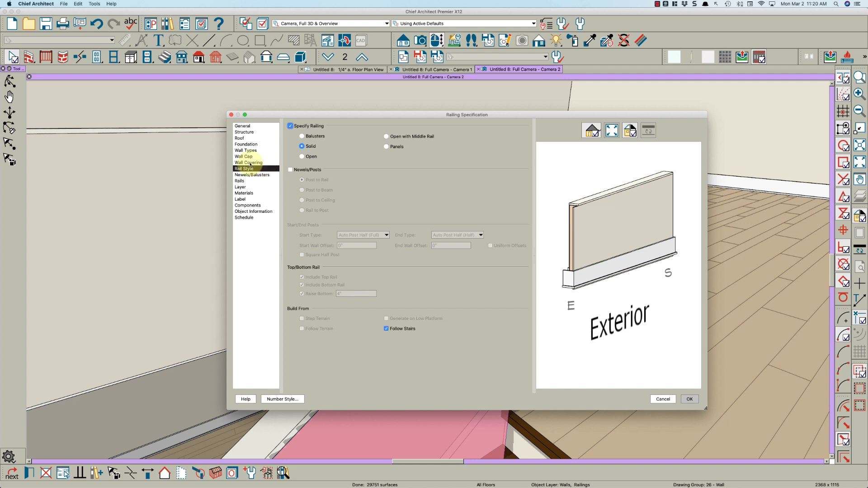
pyautogui.click(247, 156)
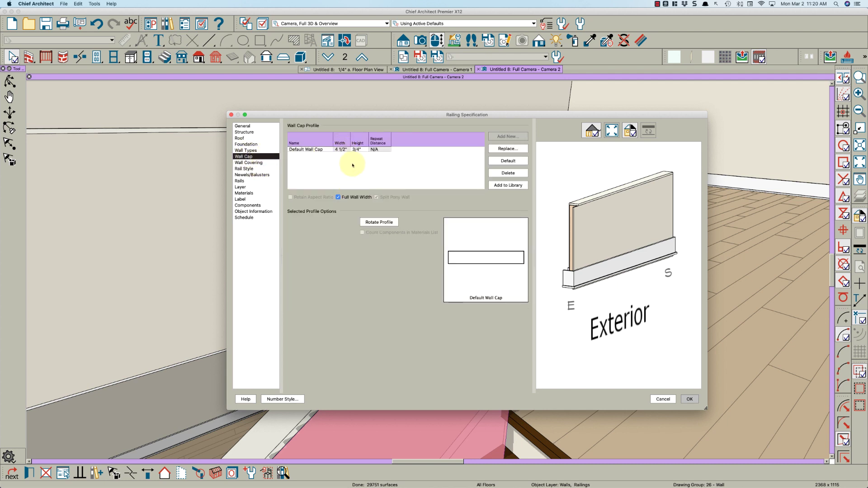
pyautogui.moveTo(583, 214); pyautogui.dragTo(618, 202)
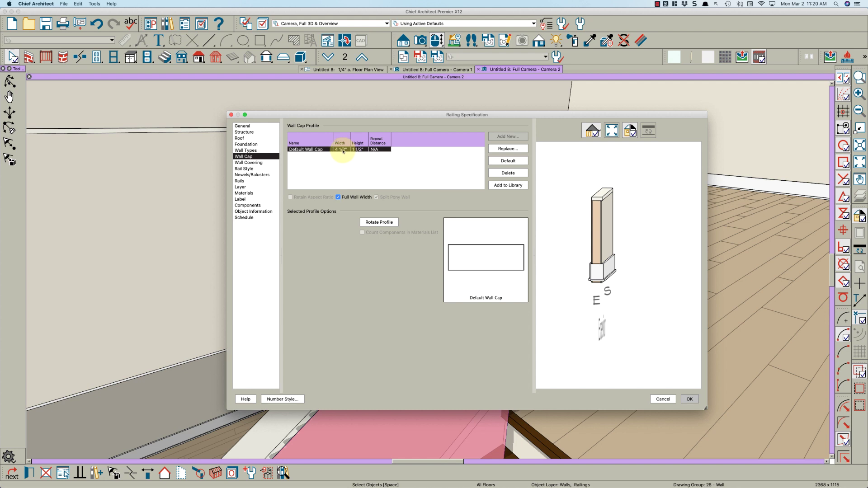
pyautogui.click(345, 197)
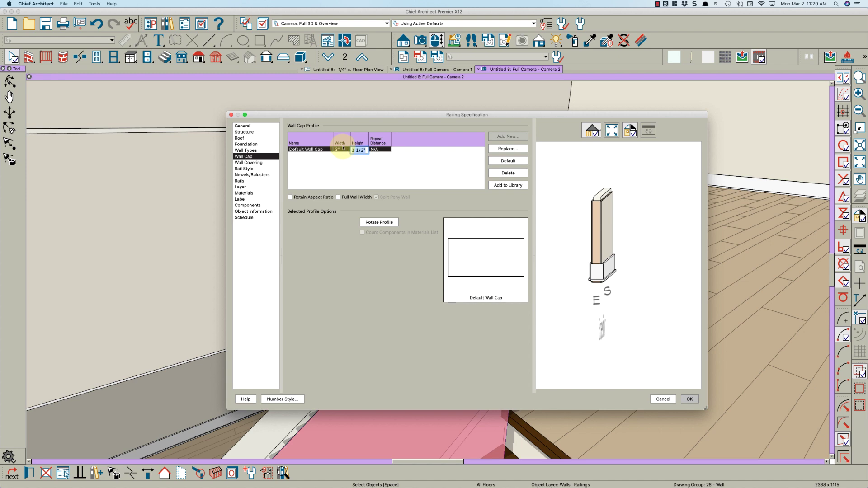
pyautogui.click(688, 399)
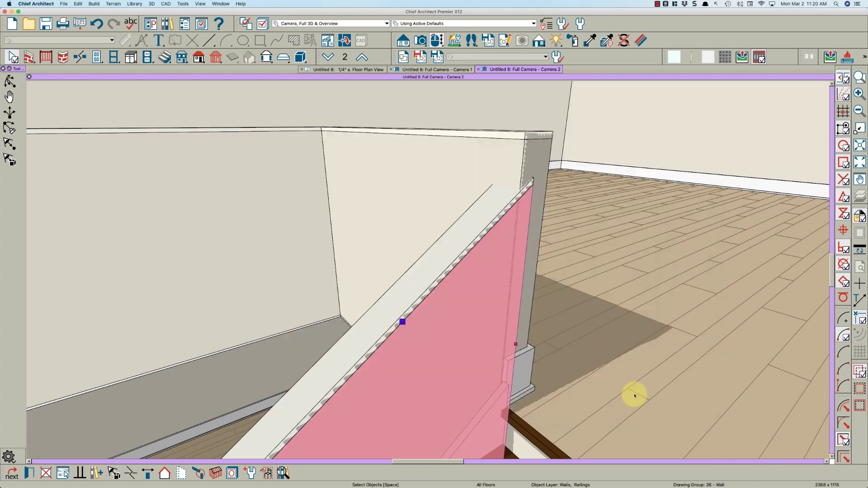
# - Set the sloped center wall's cap width to 5 1/2"
pyautogui.press('space')
pyautogui.moveTo(455, 343); pyautogui.dragTo(610, 218)
pyautogui.press('space')
pyautogui.doubleClick(558, 226)
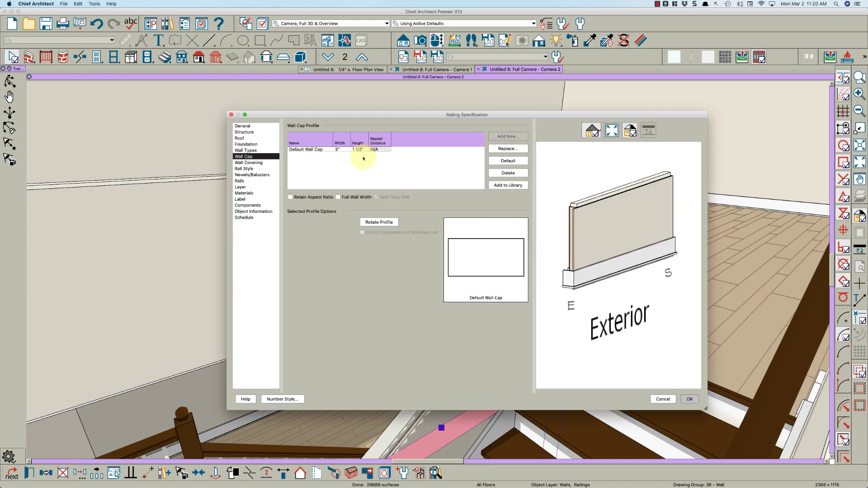
pyautogui.click(345, 197)
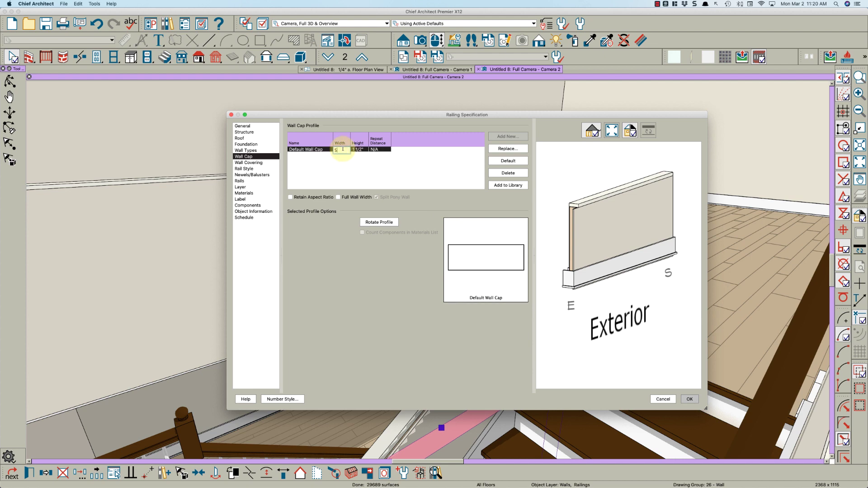
pyautogui.click(343, 150)
pyautogui.write('5.5')
pyautogui.press('Tab')
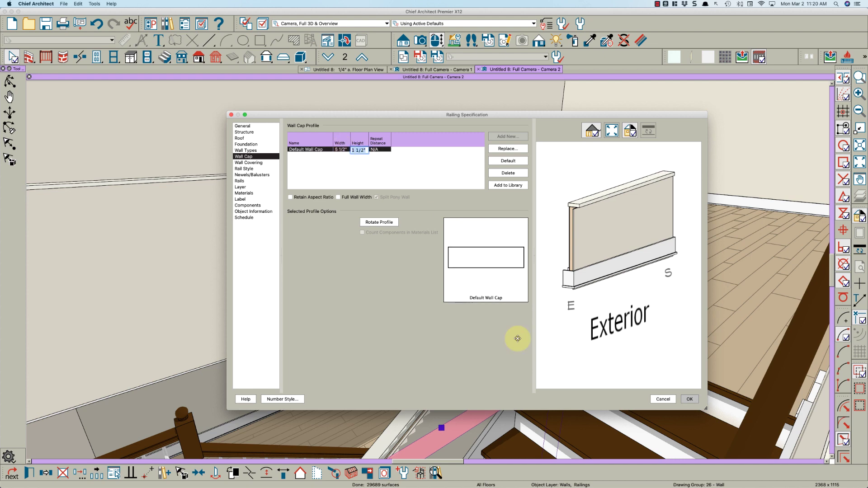
pyautogui.click(690, 399)
# - Examine the center wall's widened cap and the stair railings from several angles in the Camera 2 view
pyautogui.moveTo(506, 352); pyautogui.dragTo(508, 352, button='middle')
pyautogui.moveTo(508, 352); pyautogui.dragTo(420, 393)
pyautogui.press('space')
pyautogui.moveTo(409, 372); pyautogui.dragTo(349, 408, button='middle')
pyautogui.moveTo(345, 378); pyautogui.dragTo(572, 374)
pyautogui.moveTo(451, 375); pyautogui.dragTo(468, 274)
pyautogui.moveTo(468, 273); pyautogui.dragTo(467, 327, button='middle')
# - In the floor 2 plan view, draw a rectangular CAD polyline over the full length of the center wall between the stair flights
pyautogui.click(343, 70)
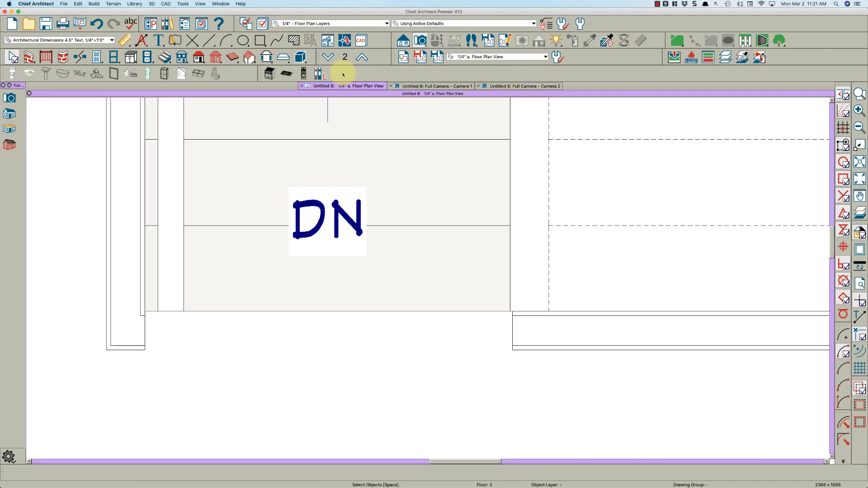
pyautogui.scroll(-3, 371, 389)
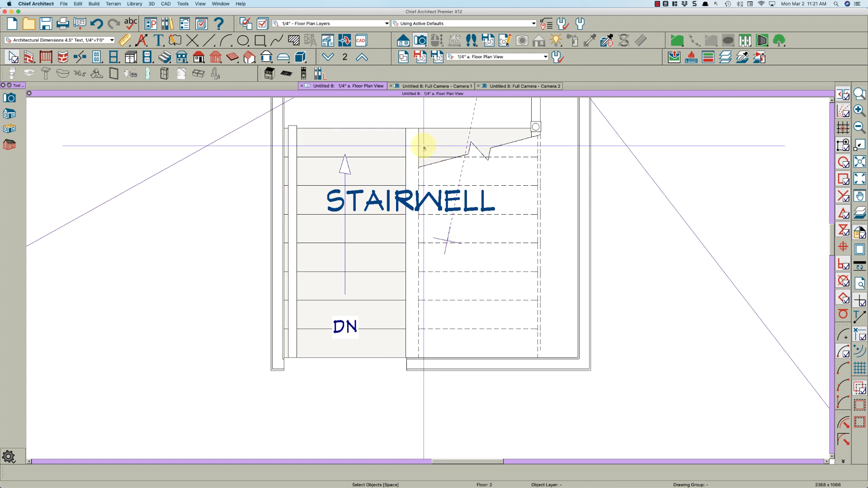
pyautogui.press('r')
pyautogui.moveTo(402, 120); pyautogui.dragTo(430, 357)
pyautogui.press('space')
# - Fit the rectangle's two long edges to the center wall's faces, with temporary dimensions shown, and check its lower end
pyautogui.scroll(3, 431, 346)
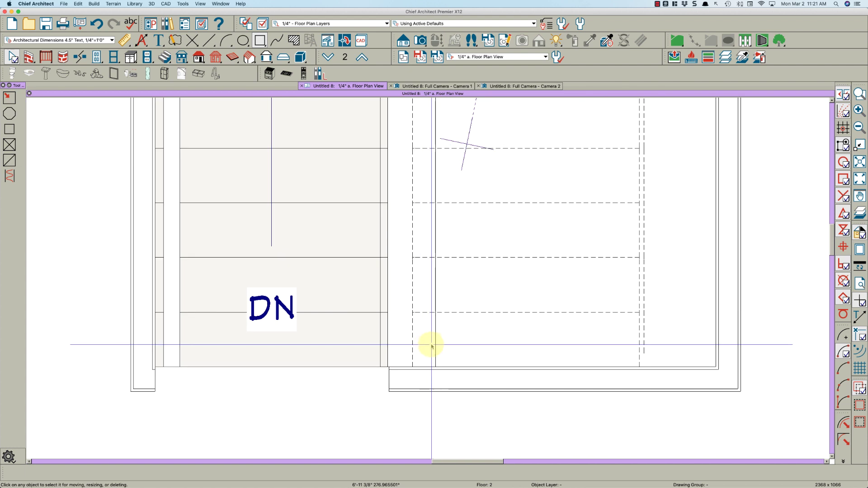
pyautogui.click(435, 345)
pyautogui.press('Escape')
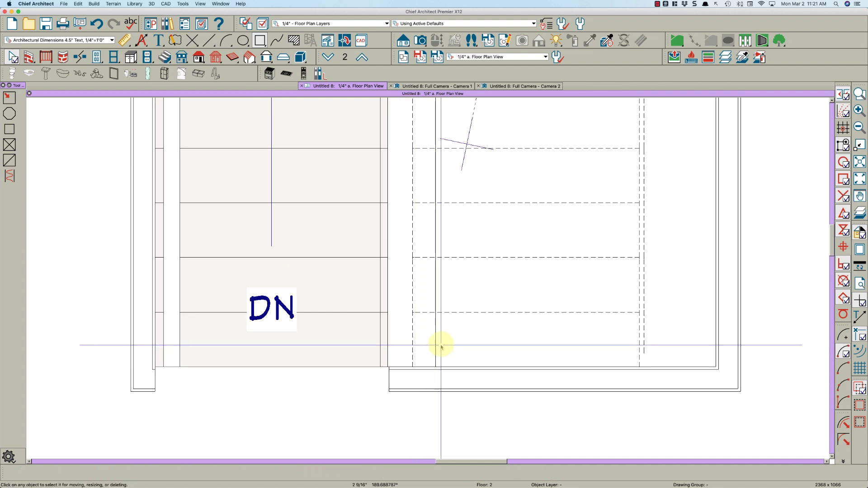
pyautogui.click(436, 348)
pyautogui.moveTo(437, 348); pyautogui.dragTo(412, 350)
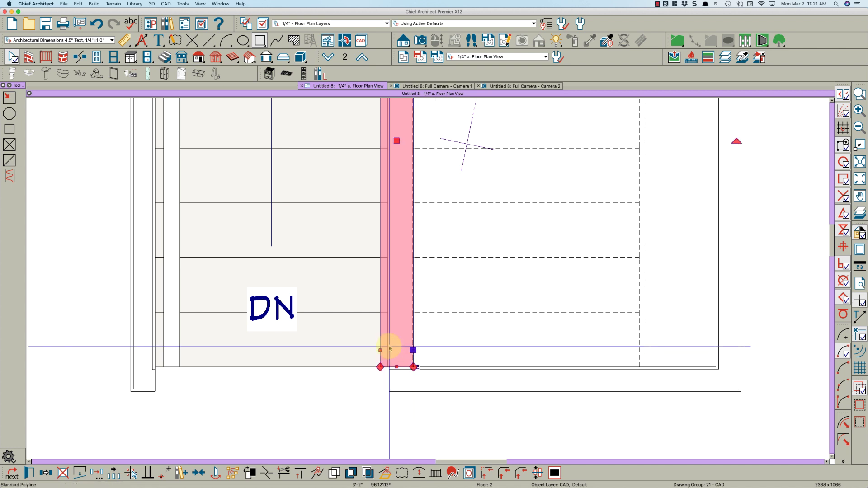
pyautogui.scroll(2, 384, 281)
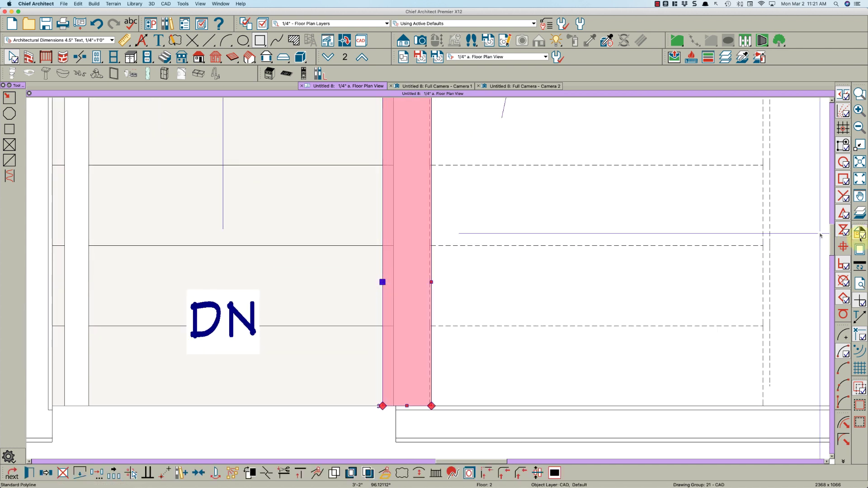
pyautogui.click(859, 316)
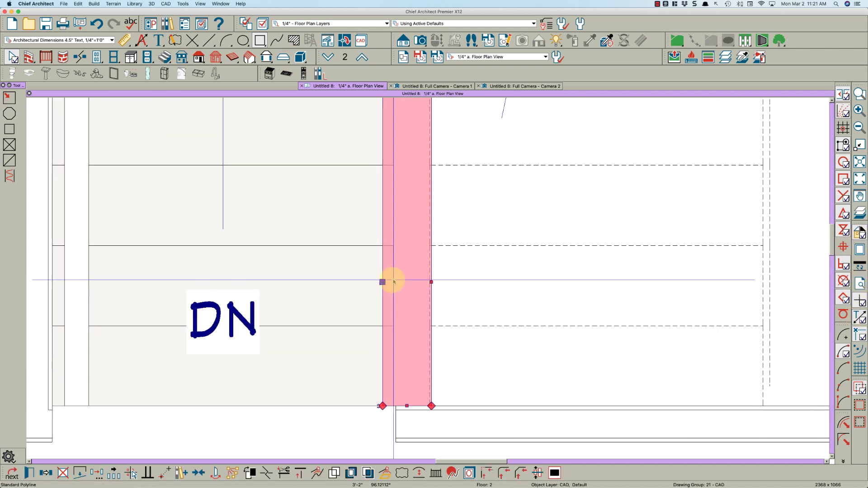
pyautogui.click(413, 427)
pyautogui.press('Return')
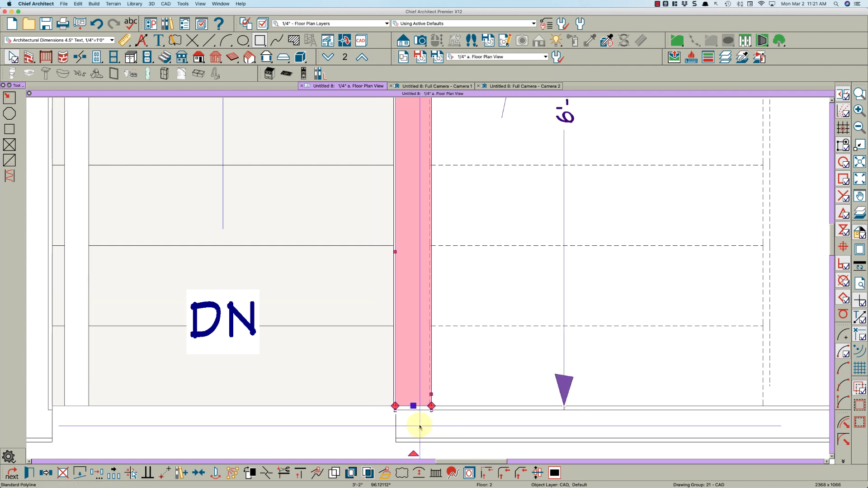
pyautogui.scroll(-5, 419, 426)
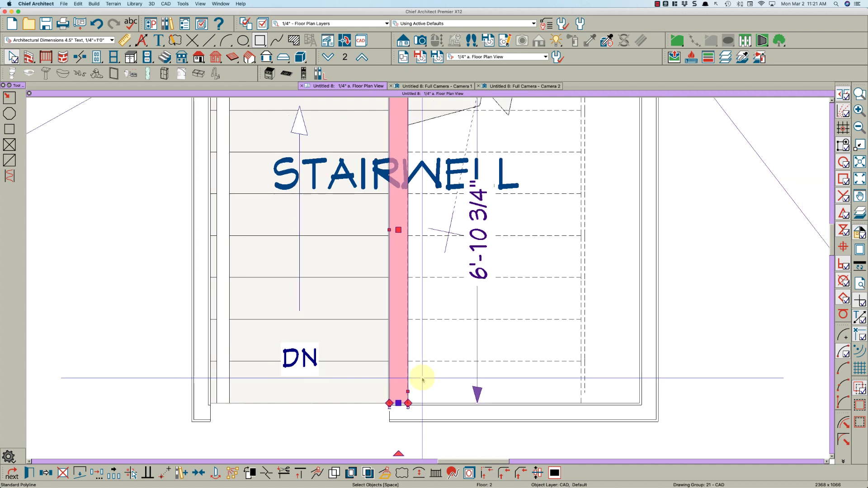
pyautogui.scroll(2, 405, 397)
pyautogui.scroll(-4, 409, 442)
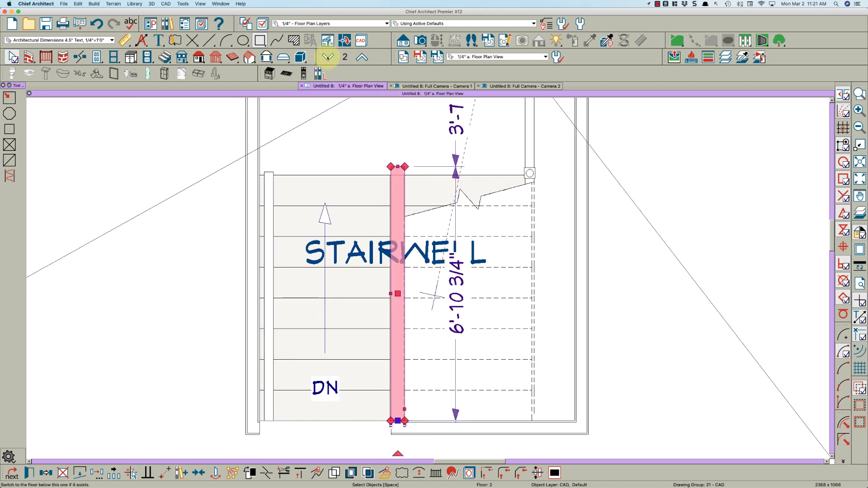
# - On floor 1, draw a vertical CAD line about 1'-3 7/16" long up from the center wall's end and transfer it to floor 2
pyautogui.click(328, 57)
pyautogui.press('l')
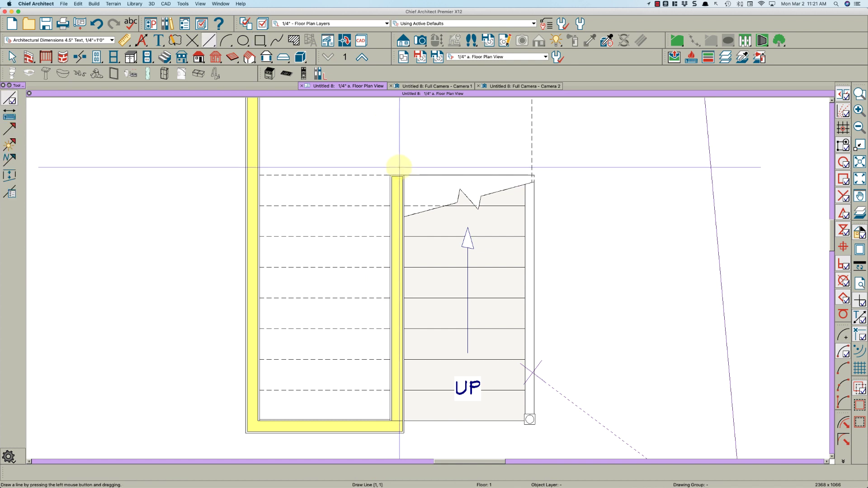
pyautogui.moveTo(397, 174); pyautogui.dragTo(398, 127)
pyautogui.press('space')
pyautogui.click(397, 138)
pyautogui.press('Delete')
pyautogui.click(362, 62)
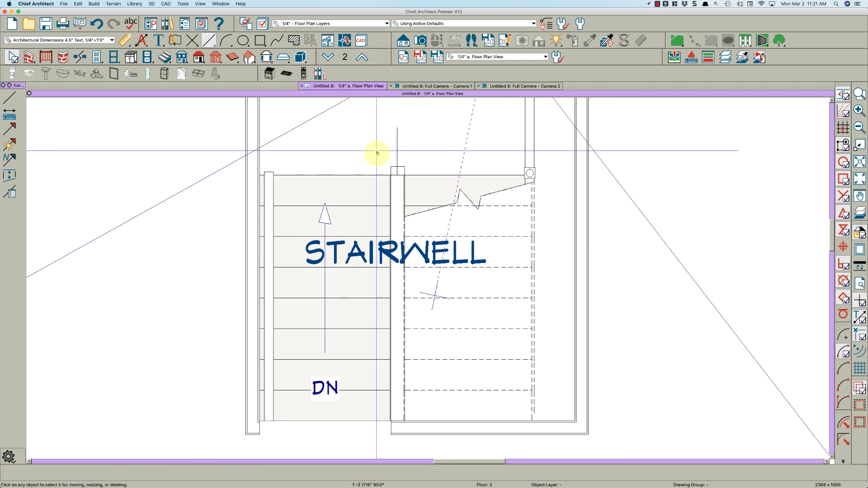
# - Pull the rectangle's upper edge back to the reference line's lower end, even with the center wall's end
pyautogui.scroll(2, 409, 167)
pyautogui.click(421, 177)
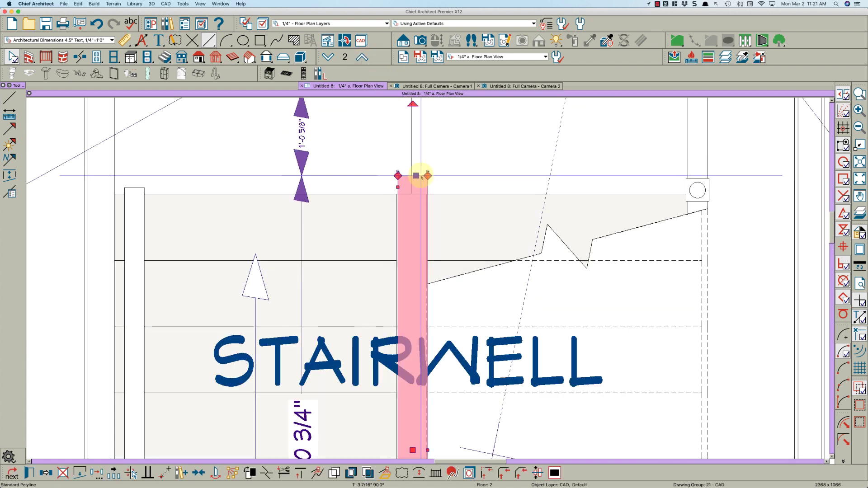
pyautogui.press('c')
pyautogui.click(412, 183)
pyautogui.press('Escape')
pyautogui.scroll(2, 413, 182)
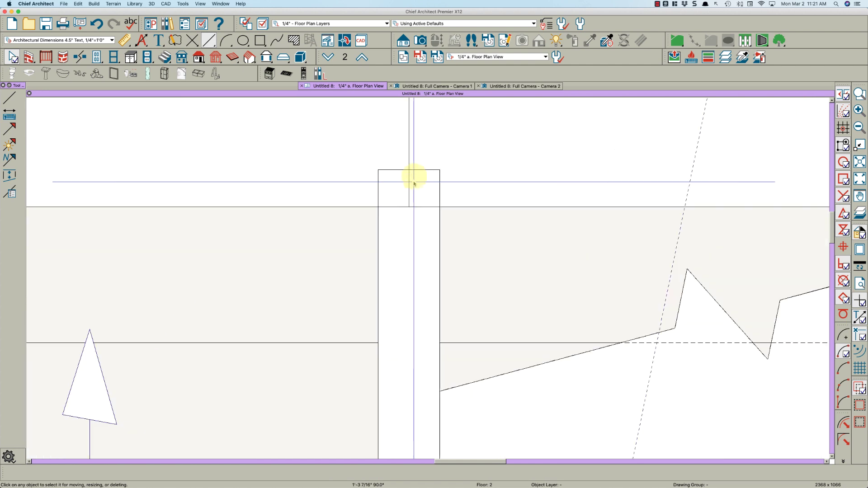
pyautogui.click(416, 172)
pyautogui.moveTo(416, 170); pyautogui.dragTo(415, 206)
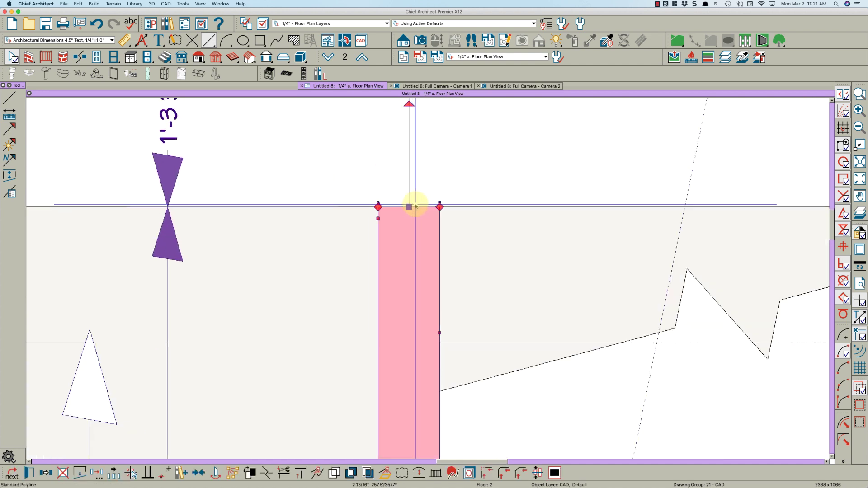
# - Give the rectangle a solid fill in Silver with 57% transparency
pyautogui.doubleClick(416, 206)
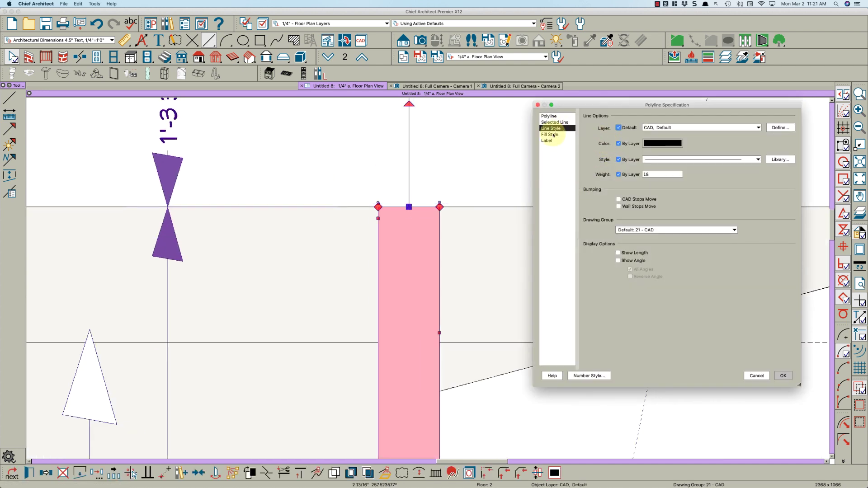
pyautogui.click(556, 133)
pyautogui.click(654, 128)
pyautogui.click(644, 135)
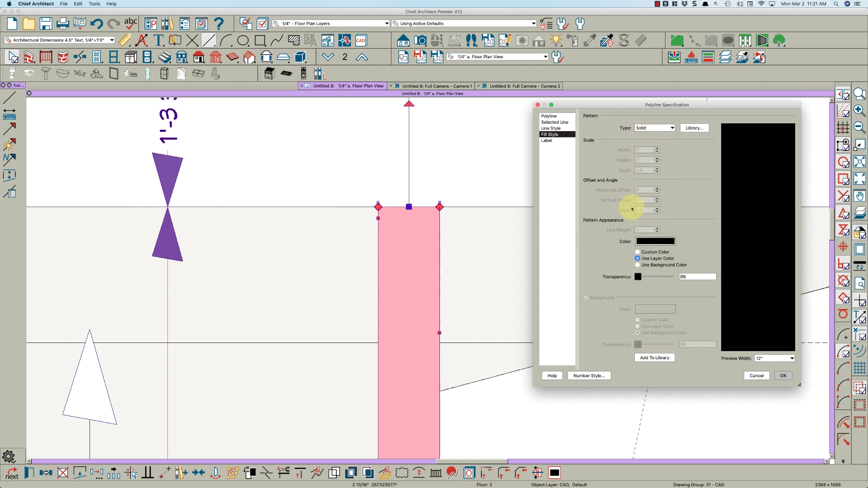
pyautogui.click(651, 241)
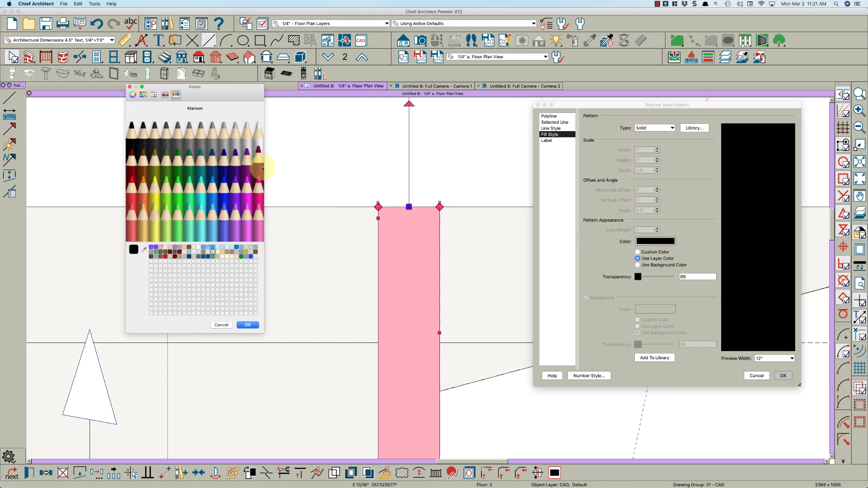
pyautogui.click(258, 324)
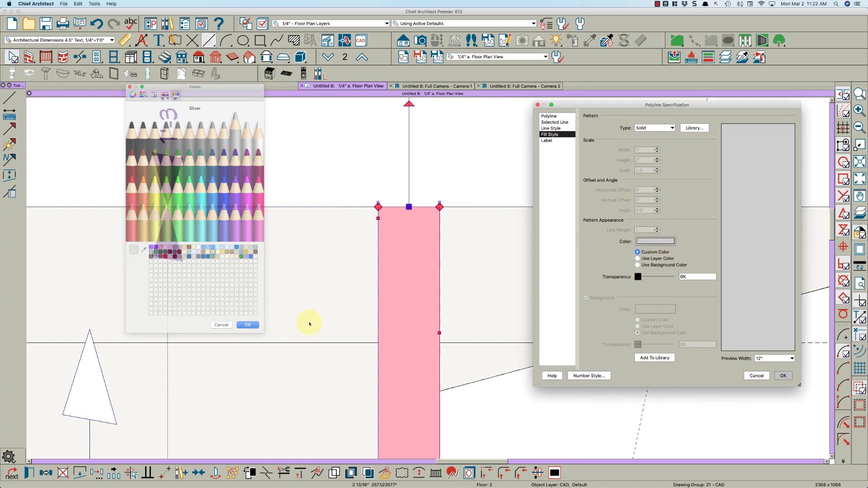
pyautogui.moveTo(637, 277); pyautogui.dragTo(655, 280)
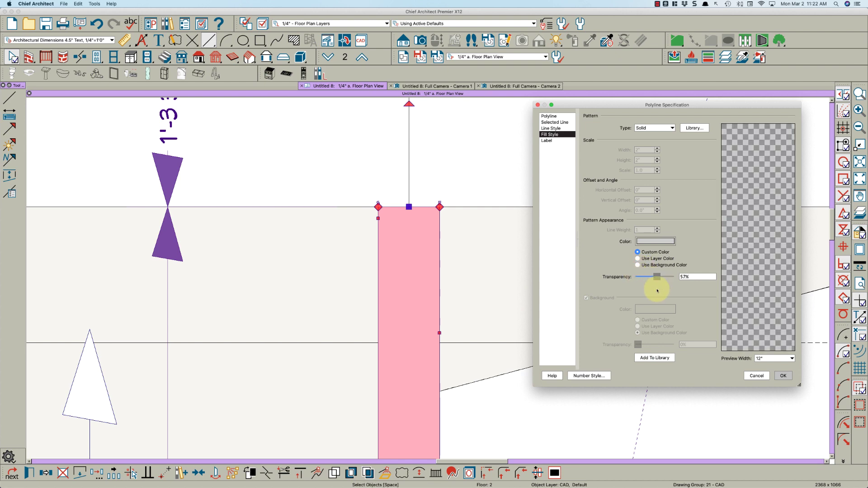
pyautogui.click(781, 375)
# - Delete the vertical reference line above the center wall on floor 2
pyautogui.scroll(-5, 402, 235)
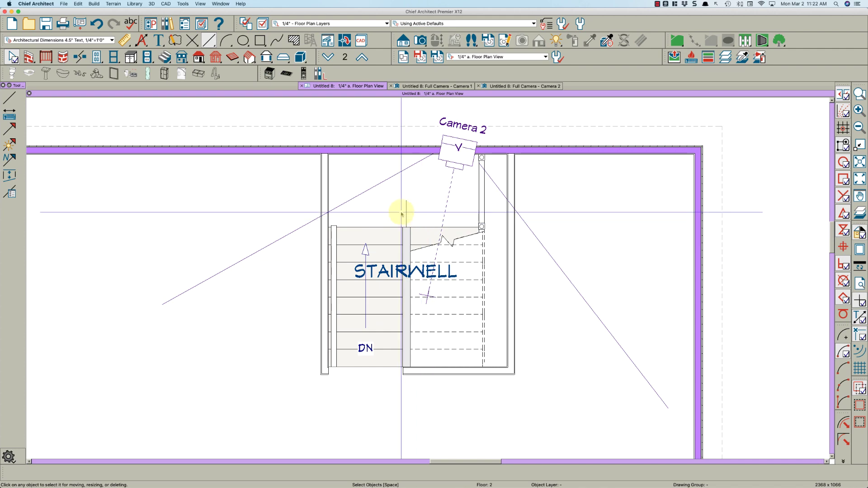
pyautogui.click(405, 213)
pyautogui.press('Delete')
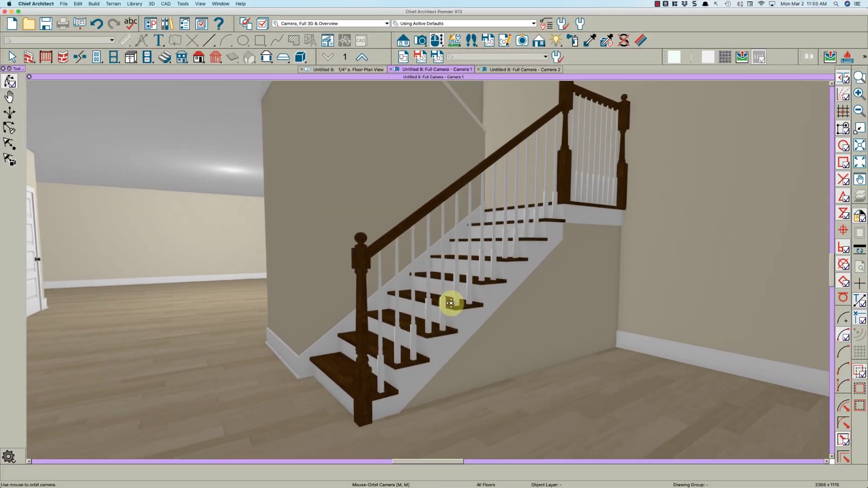
# - In the Camera 1 view, examine the lower staircase's Style settings for Open Risers, Open Underneath and Side Inset
pyautogui.moveTo(449, 300); pyautogui.dragTo(460, 297)
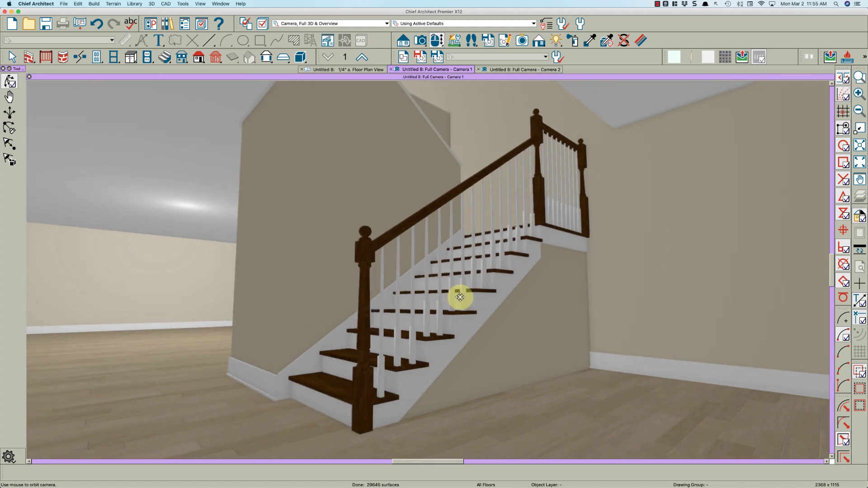
pyautogui.click(432, 309)
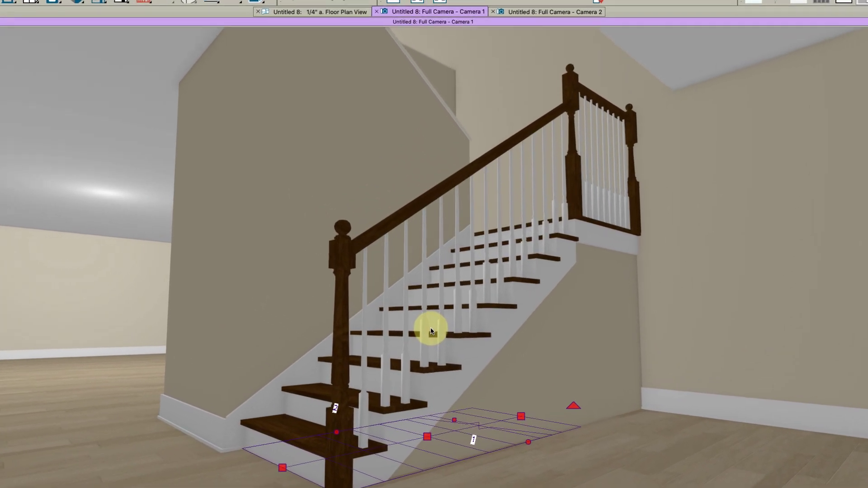
pyautogui.doubleClick(431, 310)
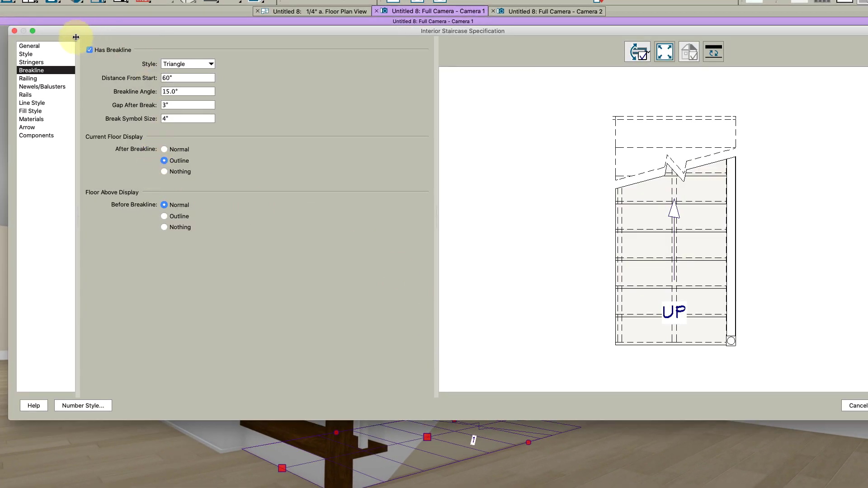
pyautogui.click(30, 45)
pyautogui.click(27, 55)
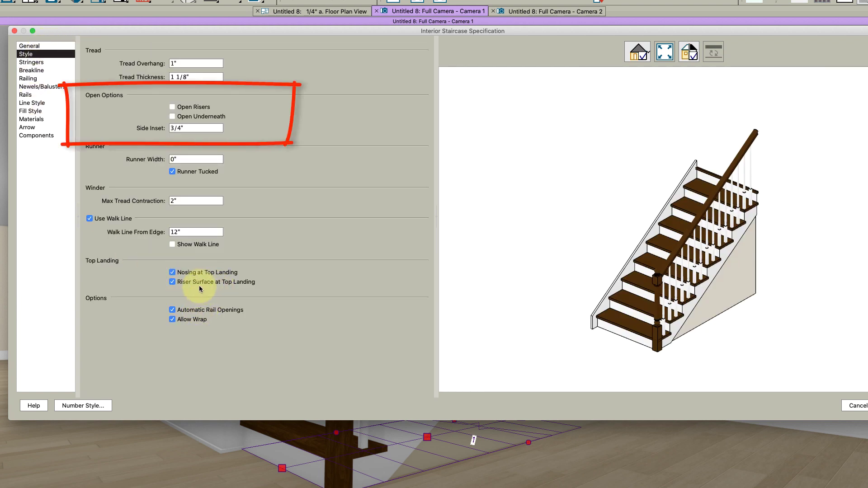
pyautogui.click(186, 117)
pyautogui.click(186, 117)
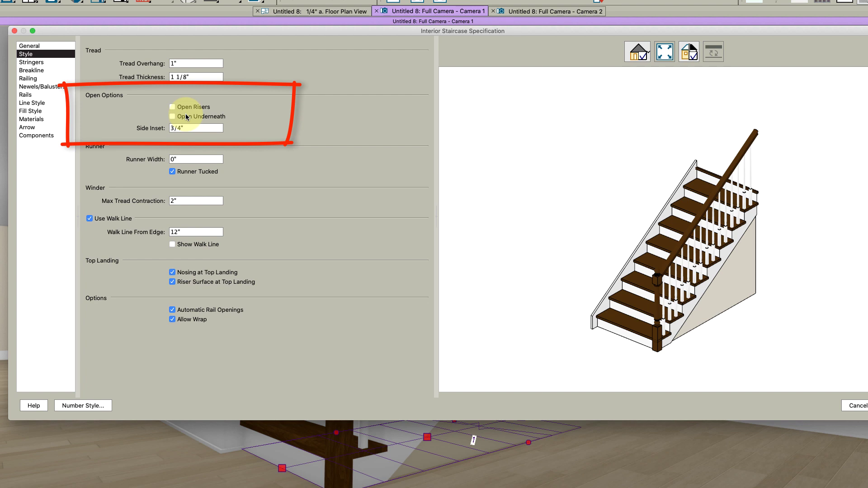
pyautogui.click(193, 127)
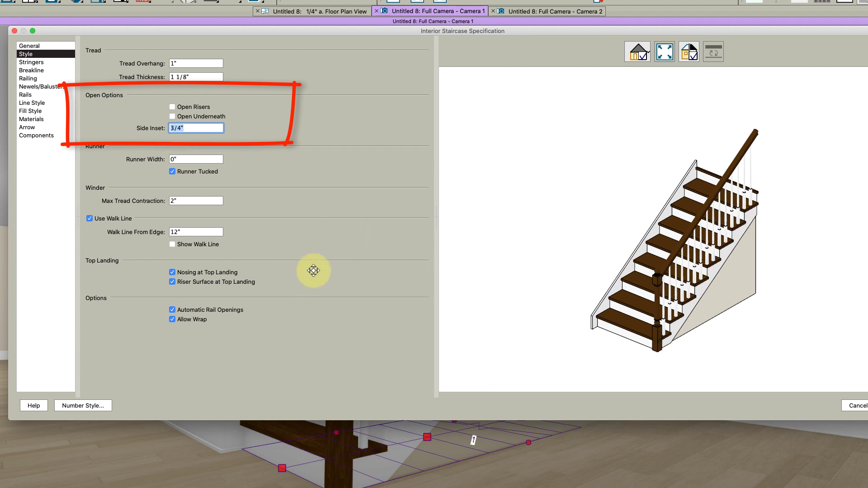
pyautogui.press('Return')
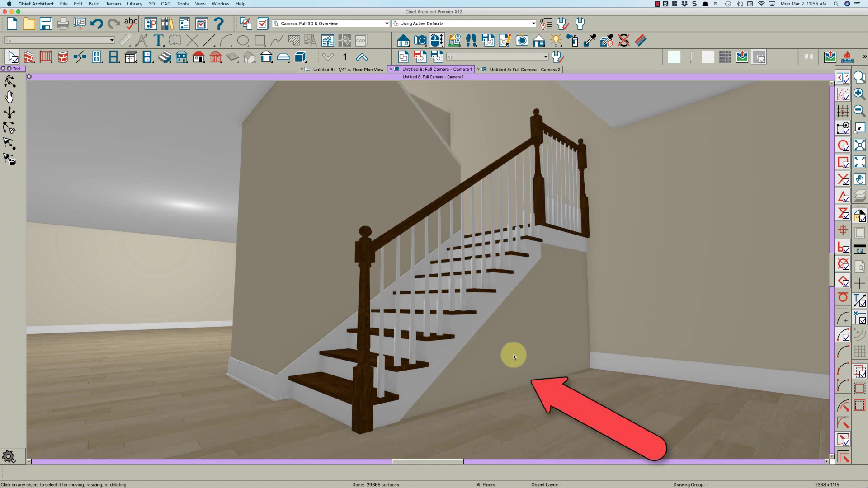
# - Turn off Auto Adjust Thickness for the stair landing and set its thickness to 11 1/4"
pyautogui.moveTo(537, 271); pyautogui.dragTo(531, 293)
pyautogui.click(580, 195)
pyautogui.doubleClick(592, 190)
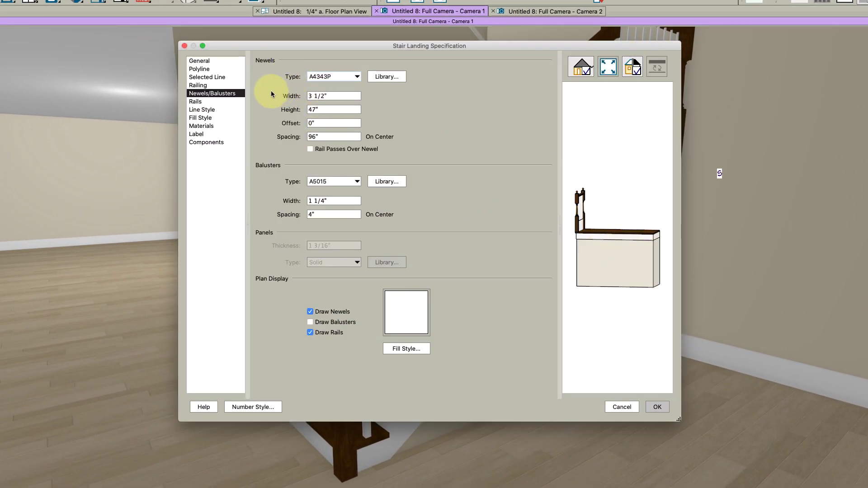
pyautogui.click(220, 70)
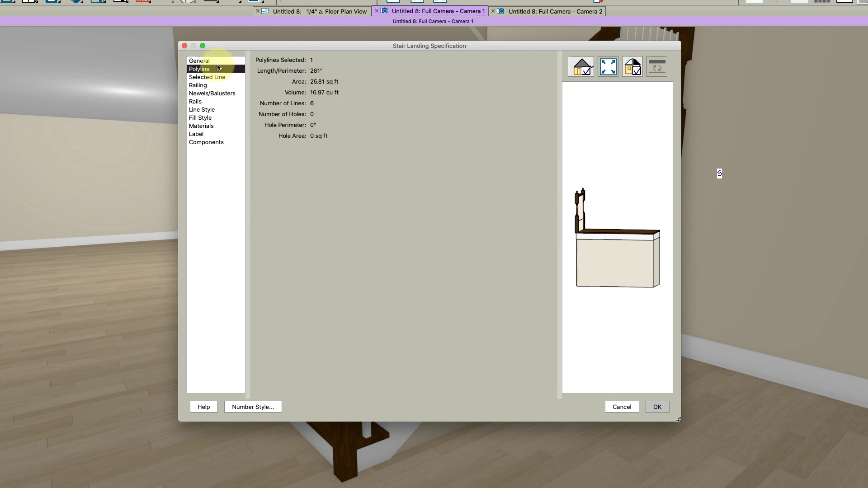
pyautogui.click(211, 62)
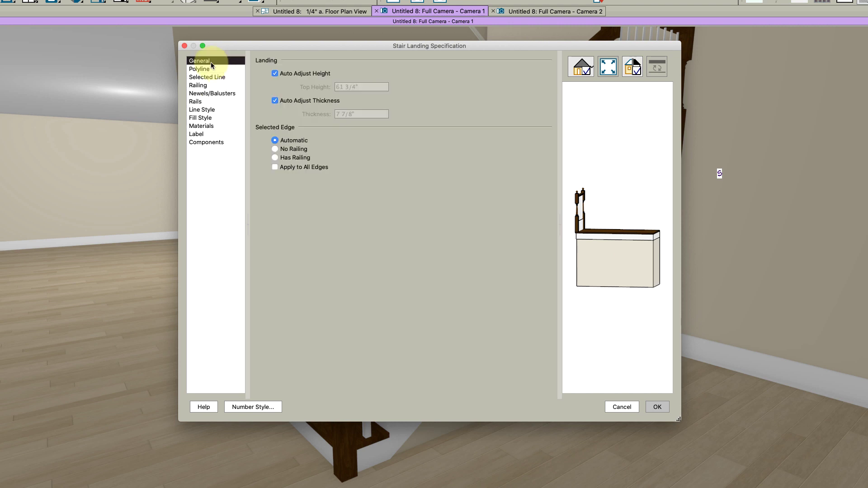
pyautogui.click(289, 99)
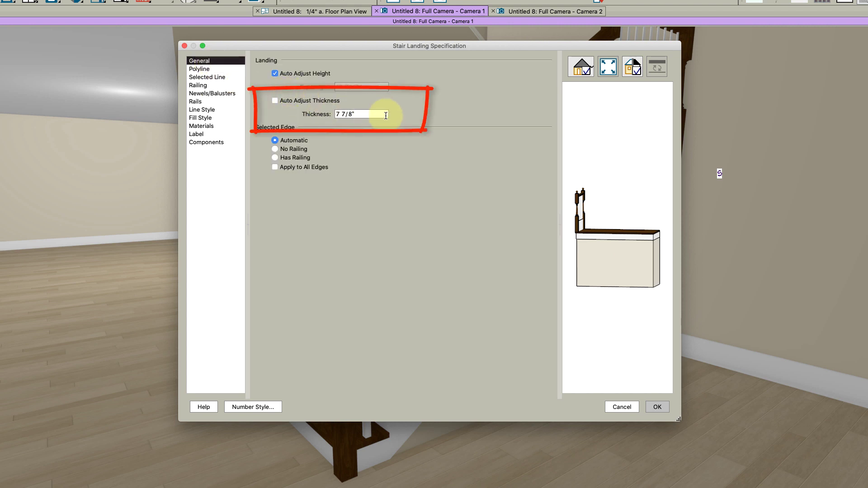
pyautogui.write('11 1/4')
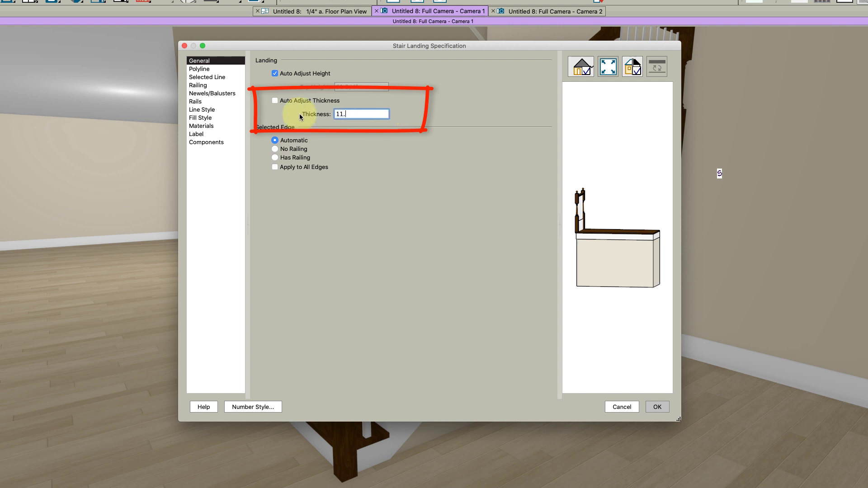
pyautogui.press('Tab')
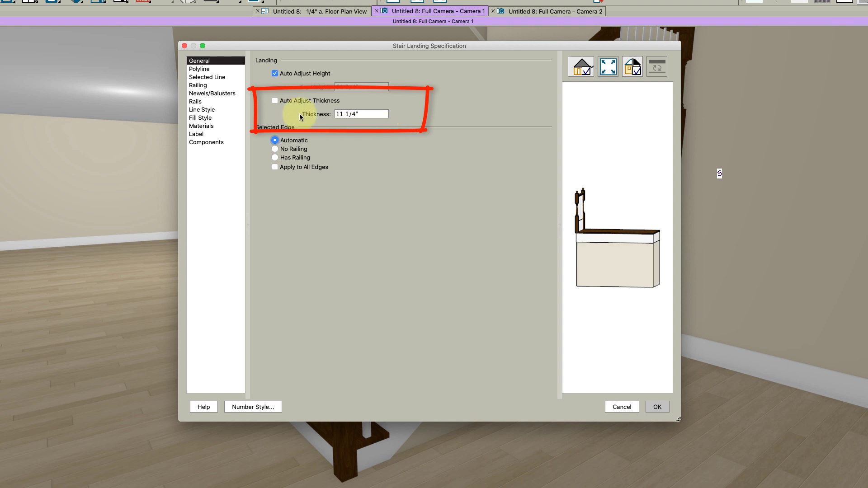
pyautogui.click(658, 406)
pyautogui.moveTo(617, 197); pyautogui.dragTo(580, 186)
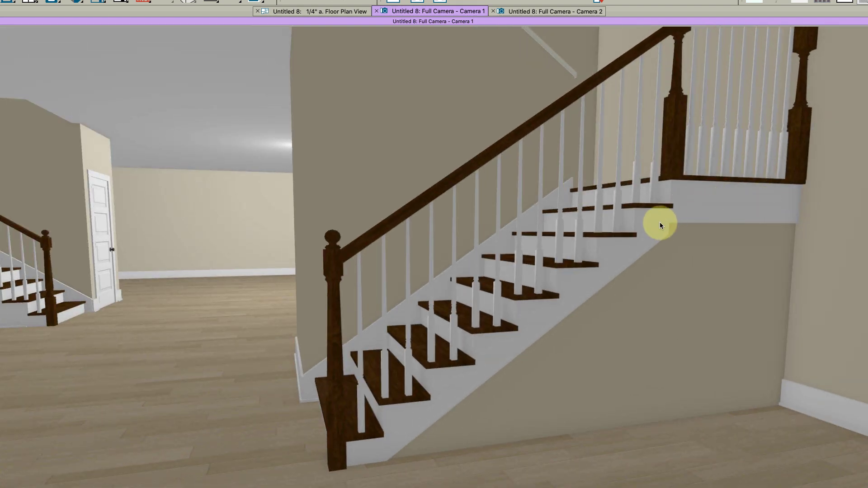
pyautogui.moveTo(595, 294); pyautogui.dragTo(616, 283)
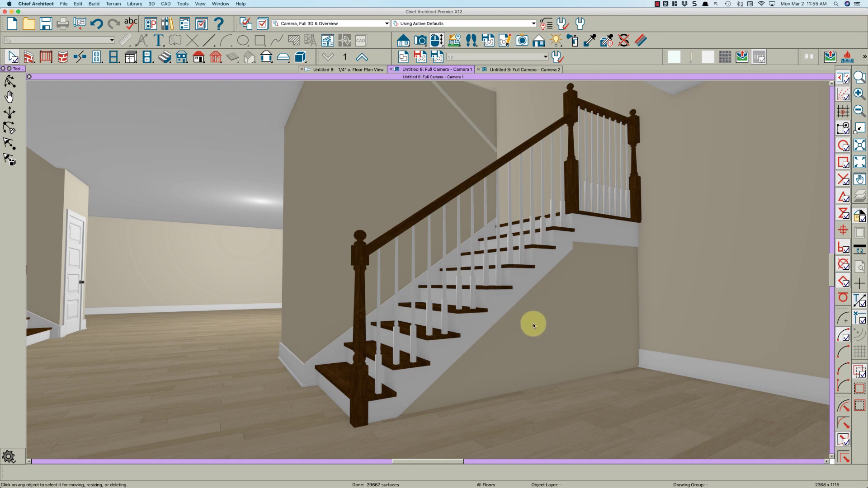
pyautogui.moveTo(546, 324); pyautogui.dragTo(556, 326)
pyautogui.click(556, 325)
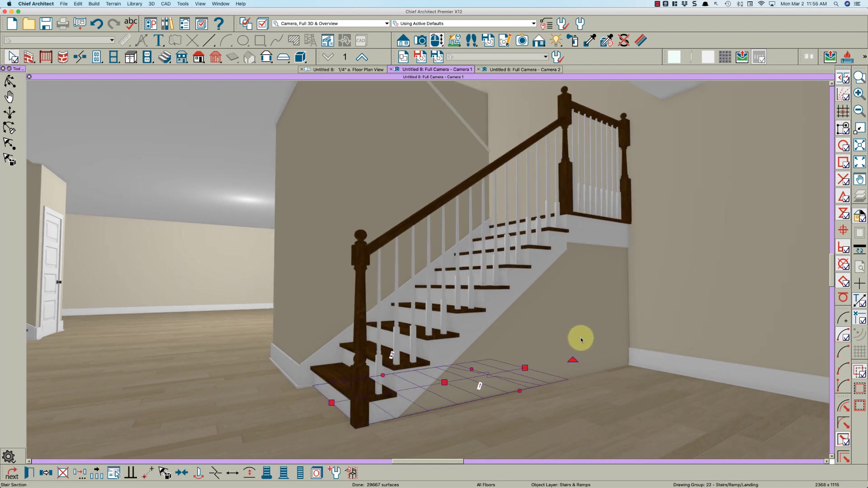
pyautogui.press('Escape')
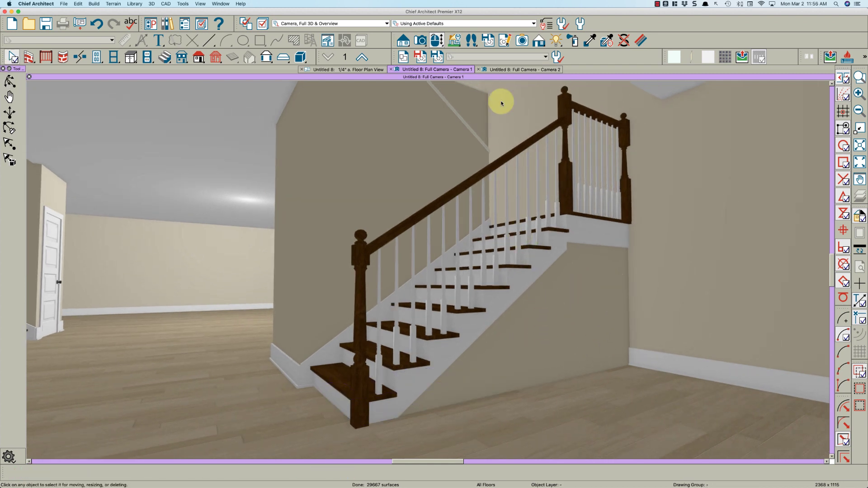
# - In the floor 1 plan, draw a vertical wall about 7'-3" long over the lower stairs, just inside their outer railing
pyautogui.click(332, 70)
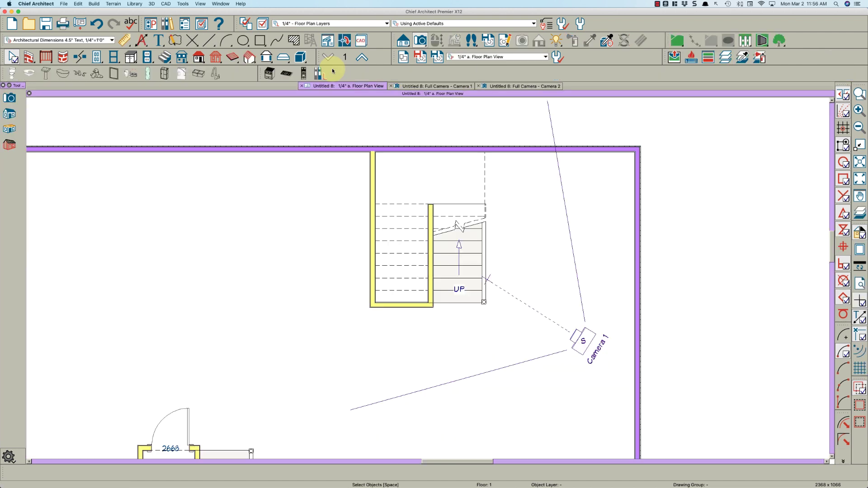
pyautogui.scroll(5, 482, 234)
pyautogui.scroll(1, 494, 236)
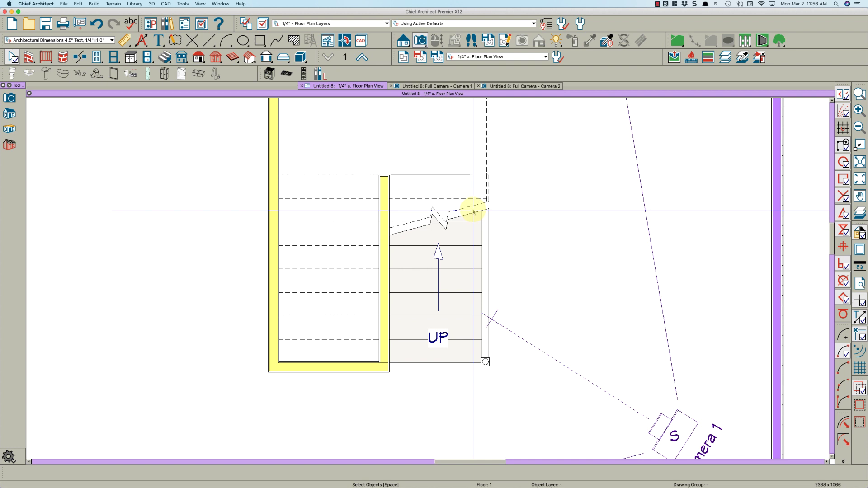
pyautogui.press('2')
pyautogui.moveTo(475, 124); pyautogui.dragTo(470, 330)
pyautogui.press('space')
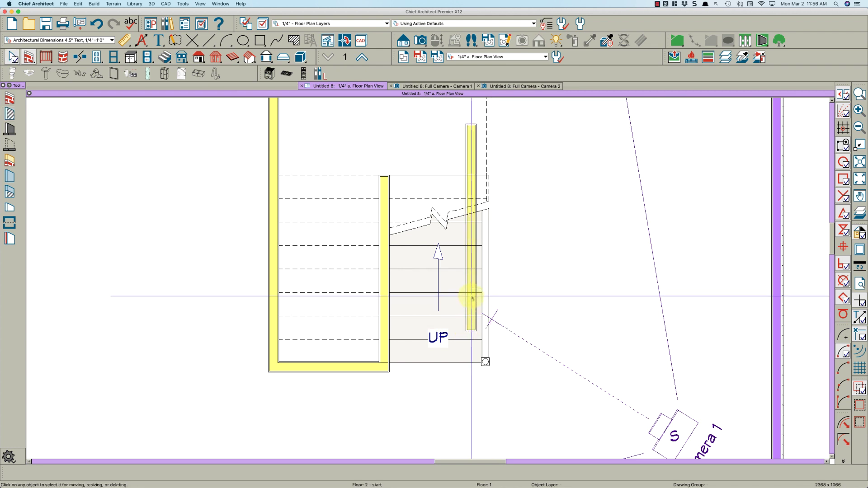
pyautogui.click(475, 296)
pyautogui.click(474, 296)
pyautogui.scroll(1, 475, 296)
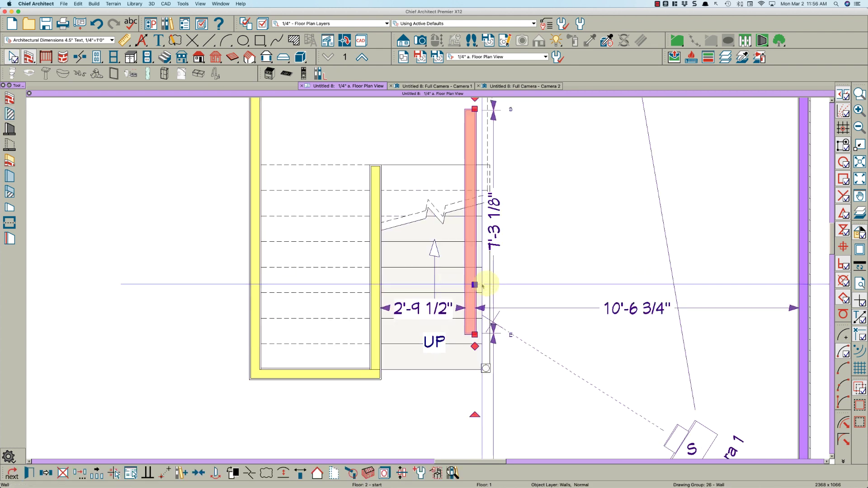
pyautogui.click(577, 233)
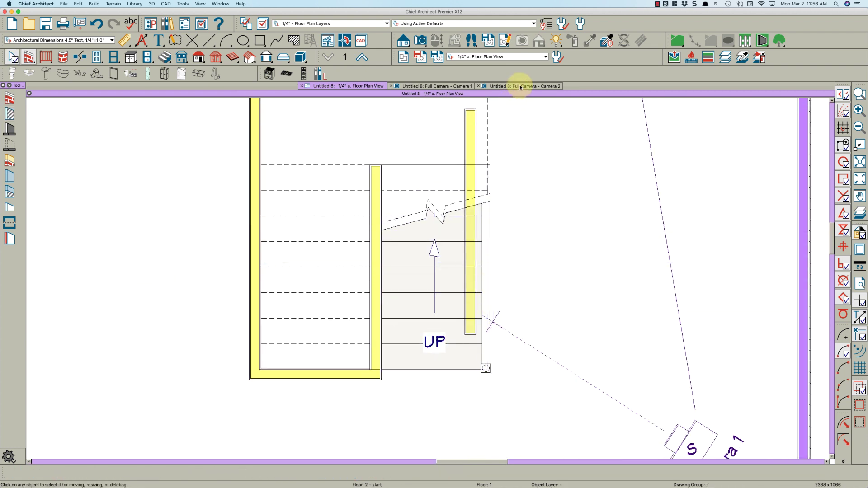
# - Close the Camera 2 view and tile the Camera 1 view side by side with the floor plan
pyautogui.moveTo(521, 89); pyautogui.dragTo(660, 228)
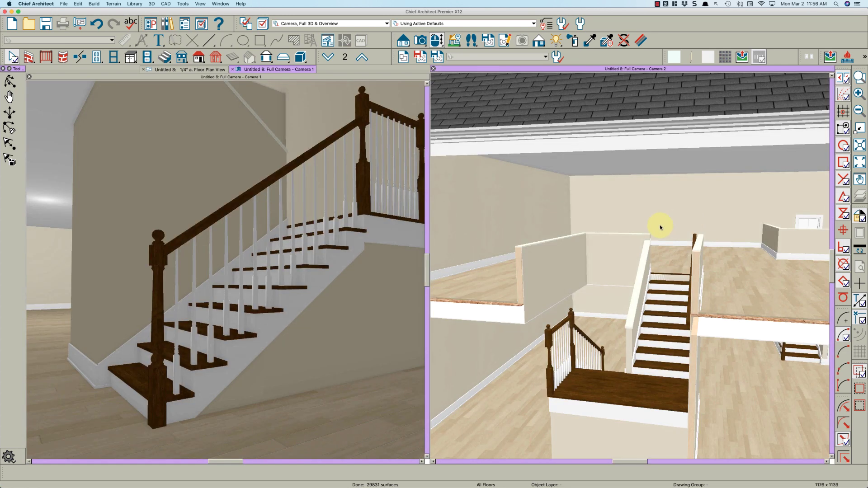
pyautogui.click(433, 69)
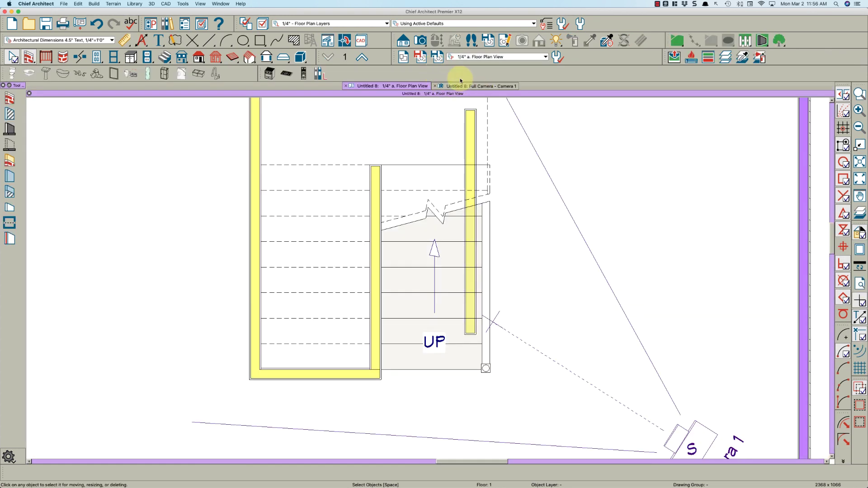
pyautogui.moveTo(467, 86); pyautogui.dragTo(698, 171)
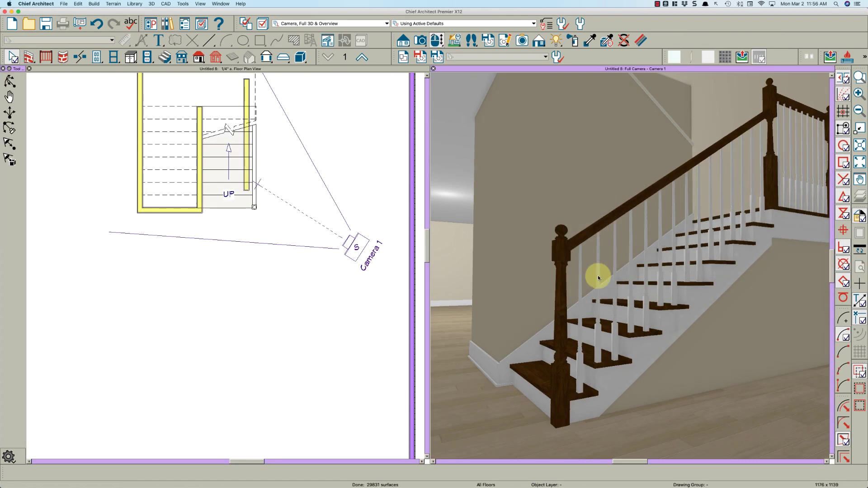
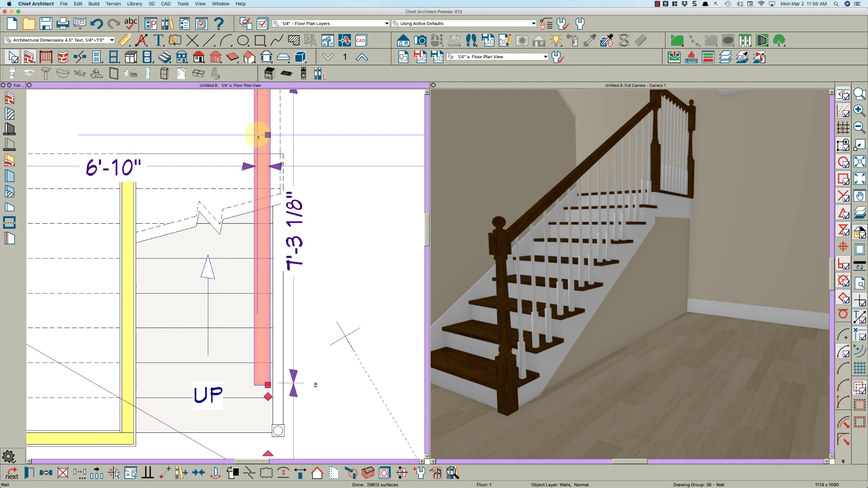
# - Nudge the wall under the lower stairs outward until it is 7'-2" from the stairwell's outer wall
pyautogui.press('Right')
pyautogui.press('Right')
pyautogui.press('Right')
pyautogui.press('Right')
pyautogui.press('Right')
pyautogui.press('Right')
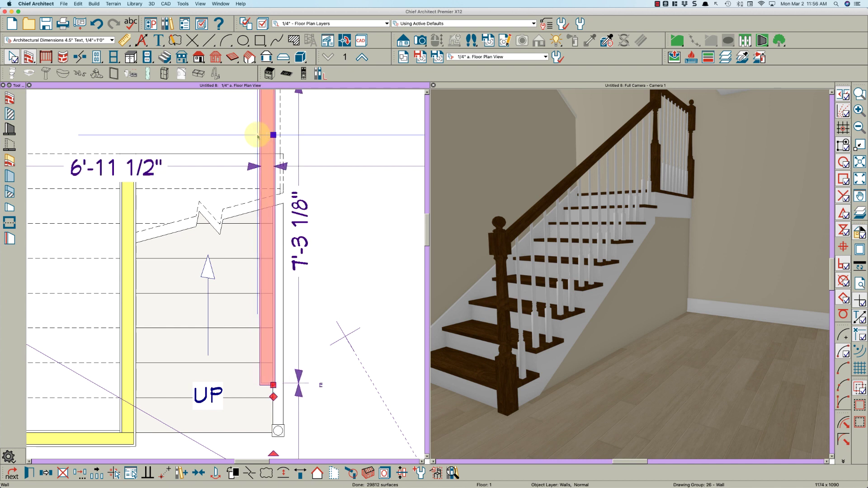
pyautogui.press('Right')
pyautogui.press('Right')
pyautogui.press('Right')
pyautogui.press('Right')
pyautogui.press('Right')
pyautogui.press('Right')
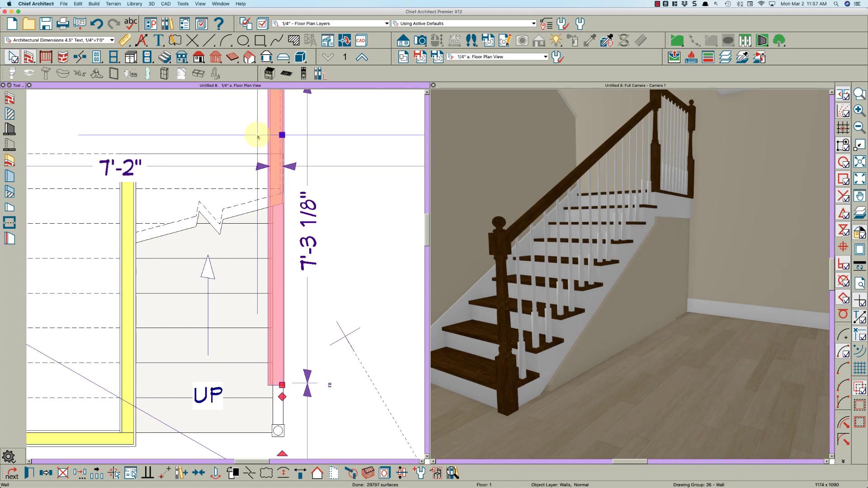
pyautogui.press('Right')
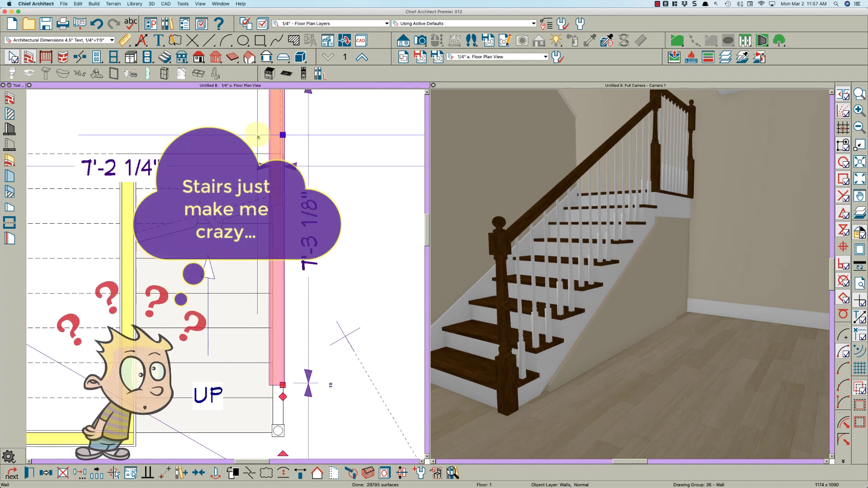
pyautogui.press('Left')
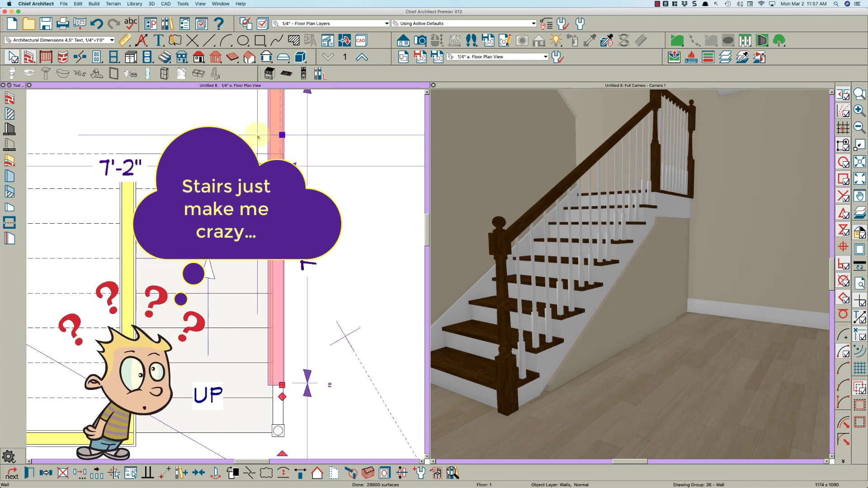
pyautogui.press('Escape')
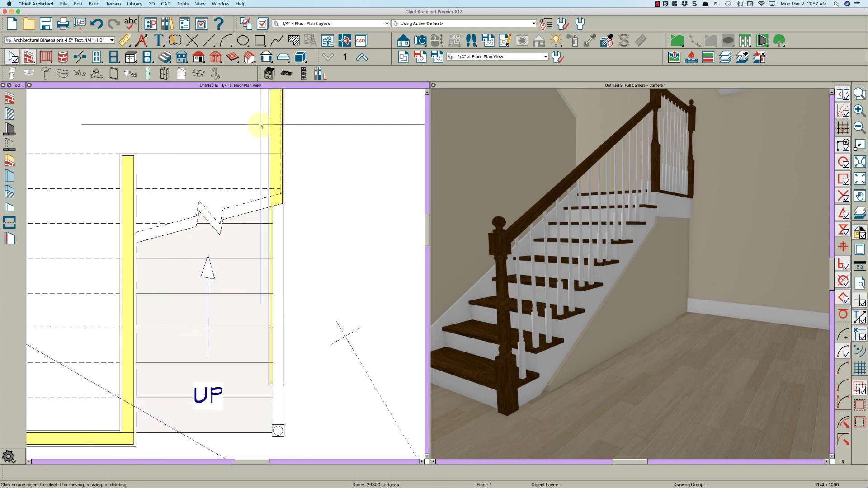
# - Turn on Open Underneath for the lower staircase section
pyautogui.click(238, 124)
pyautogui.click(241, 235)
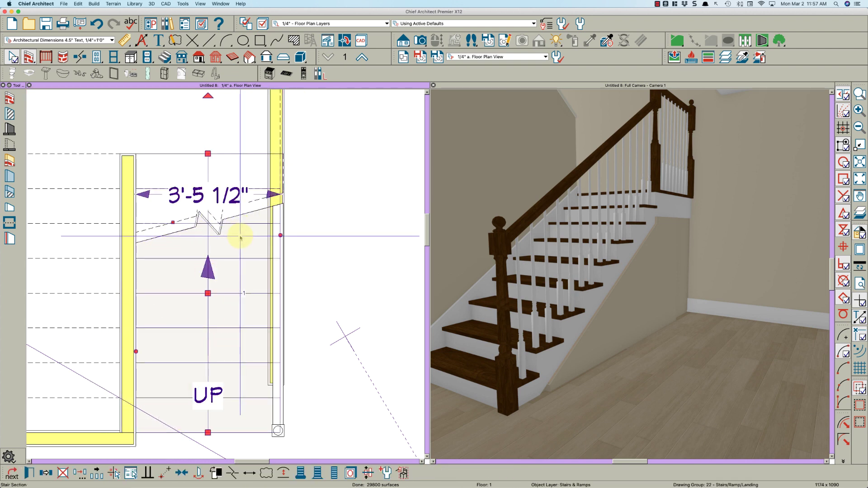
pyautogui.doubleClick(240, 238)
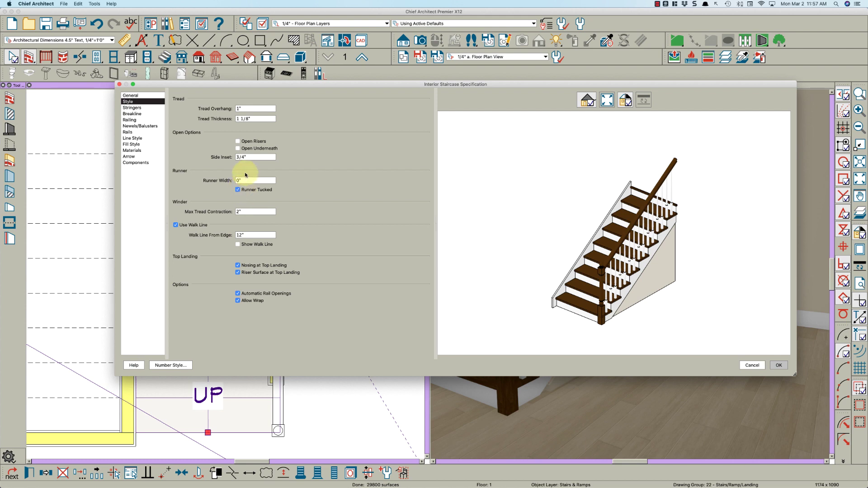
pyautogui.click(237, 148)
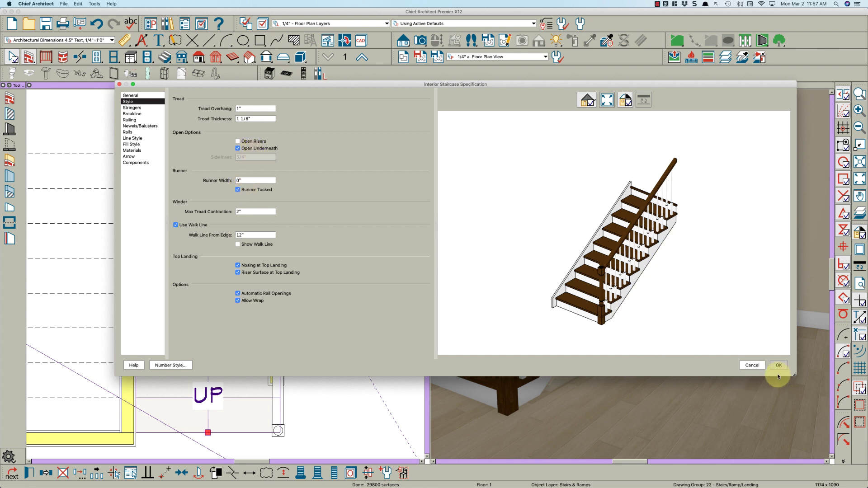
pyautogui.click(778, 364)
pyautogui.press('Escape')
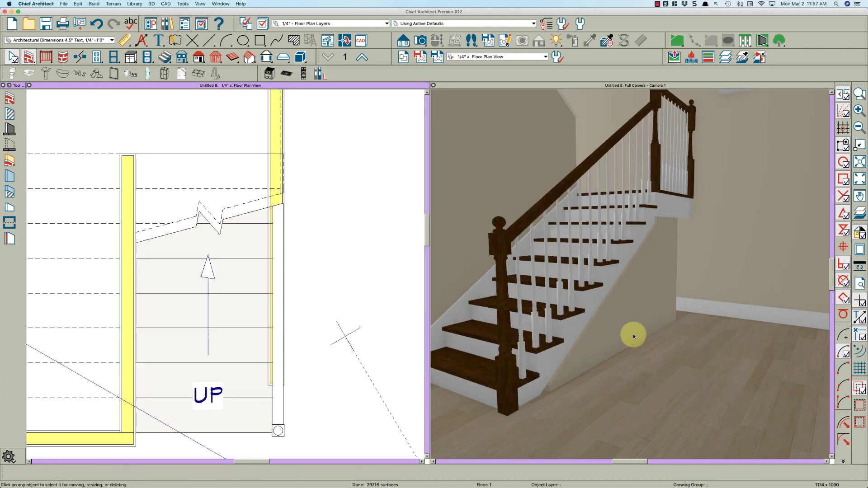
# - Move the wall under the lower stairs outward to about 7'-3 1/4" from the stairwell's outer wall
pyautogui.click(629, 319)
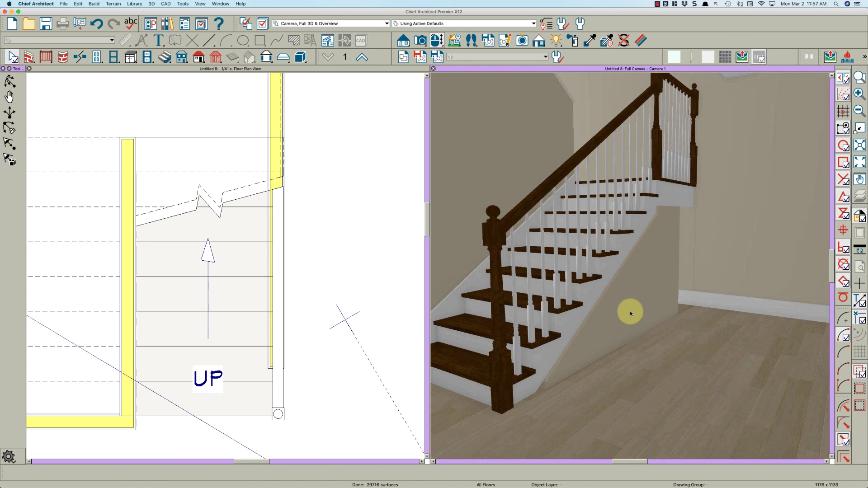
pyautogui.click(276, 130)
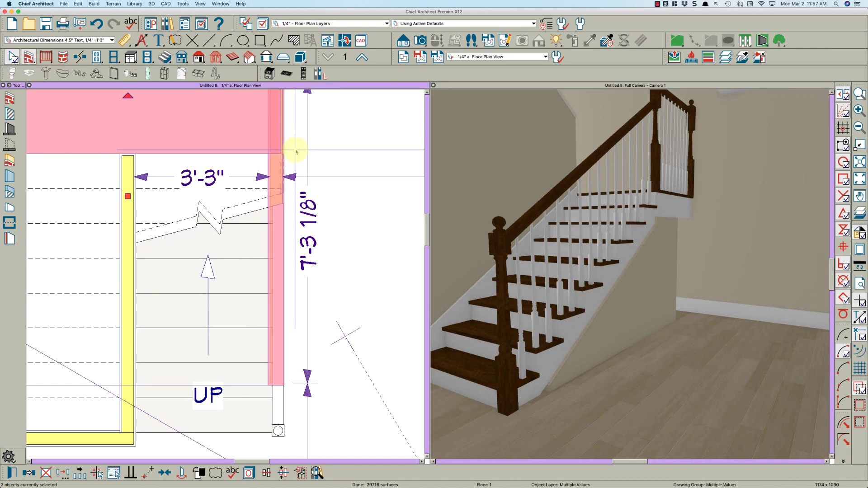
pyautogui.click(281, 188)
pyautogui.click(279, 191)
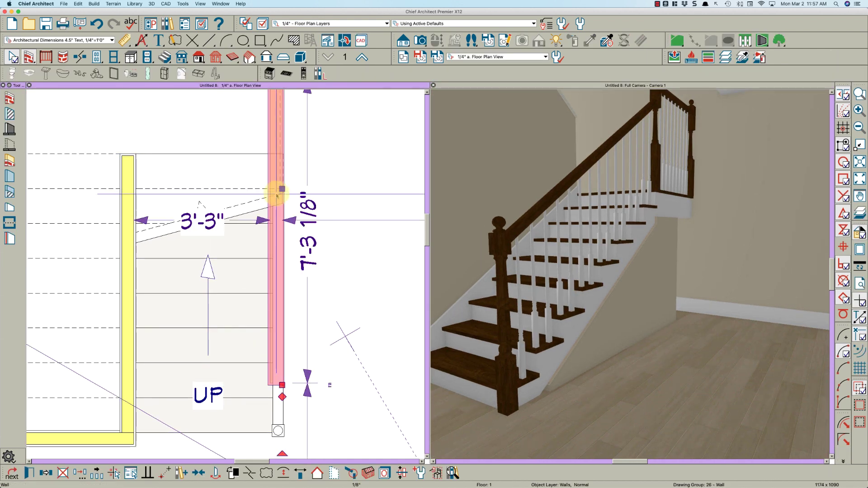
pyautogui.moveTo(277, 196); pyautogui.dragTo(280, 196)
# - Extend the upper end of the wall under the stairs to the exterior wall, making it 9'-0 3/8" long
pyautogui.scroll(-2, 303, 306)
pyautogui.scroll(-2, 292, 194)
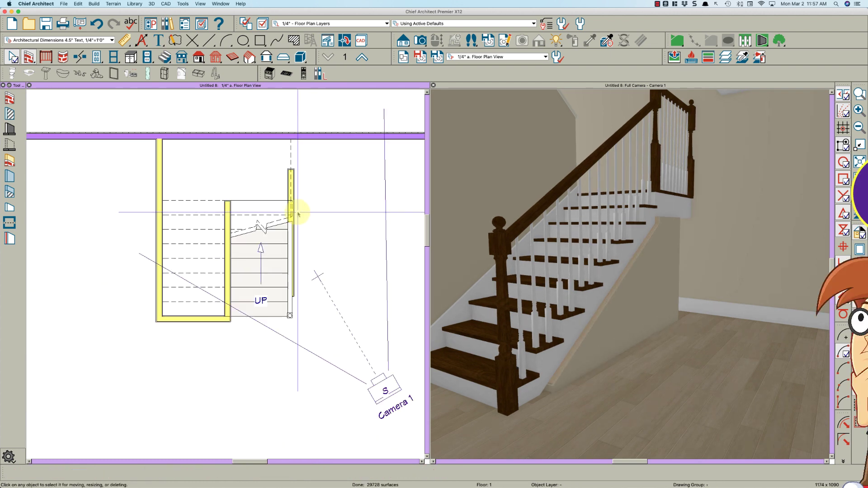
pyautogui.scroll(4, 290, 145)
pyautogui.click(285, 199)
pyautogui.moveTo(292, 195); pyautogui.dragTo(298, 116)
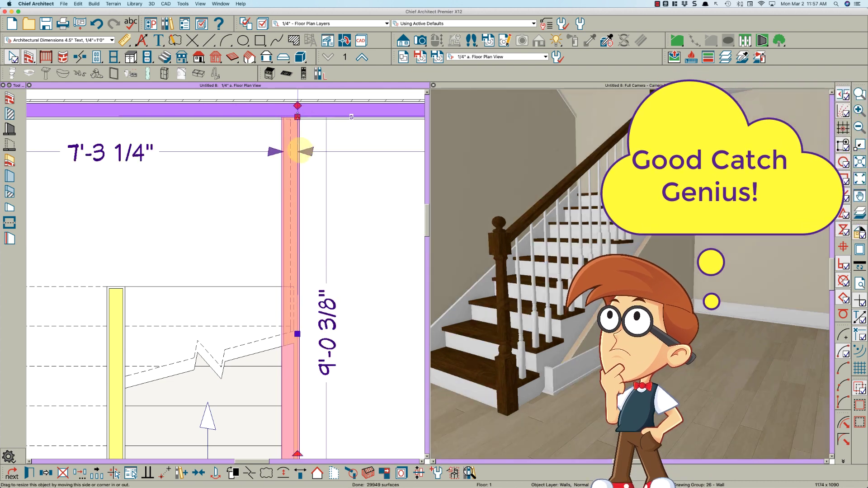
pyautogui.press('Escape')
# - Nudge the wall under the stairs inward until it is 6'-11 3/4" from the stairwell's outer wall
pyautogui.click(298, 184)
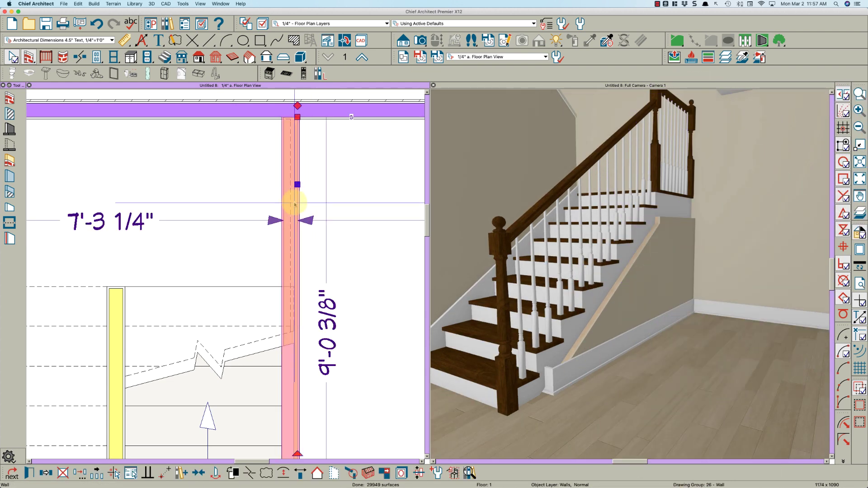
pyautogui.press('Left')
pyautogui.press('Left')
pyautogui.press('Left')
pyautogui.press('Left')
pyautogui.press('Left')
pyautogui.press('Left')
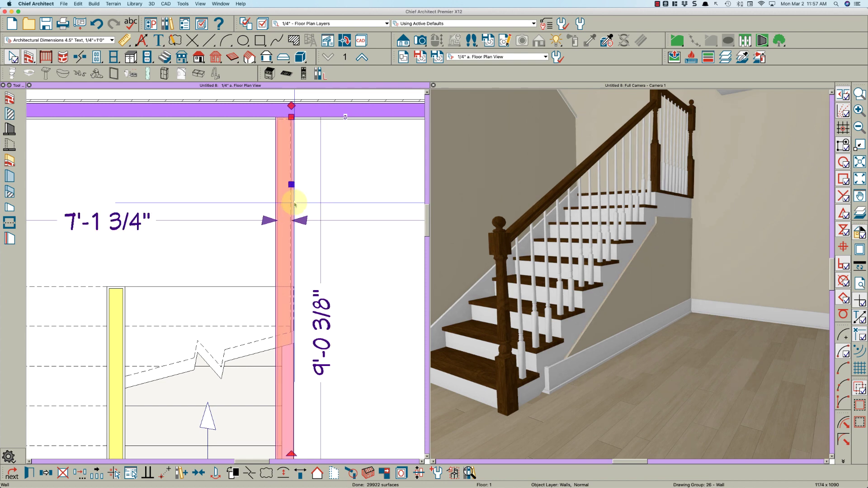
pyautogui.press('Left')
pyautogui.press('Left')
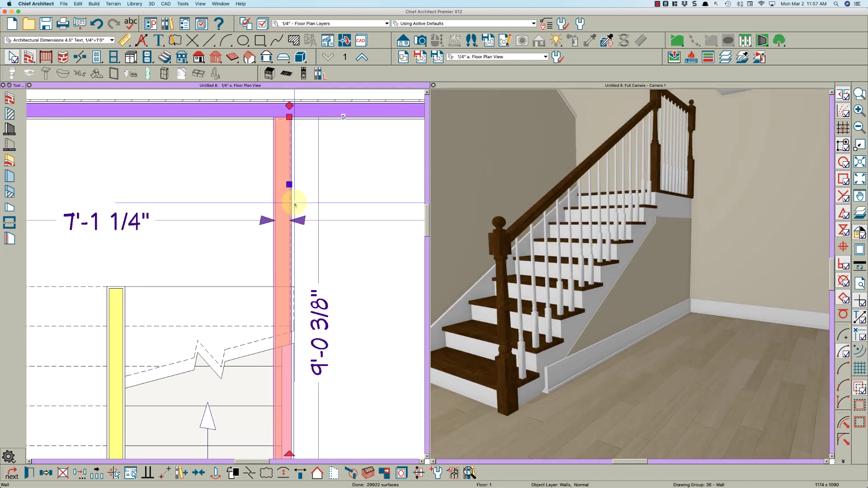
pyautogui.press('Left')
pyautogui.press('Left')
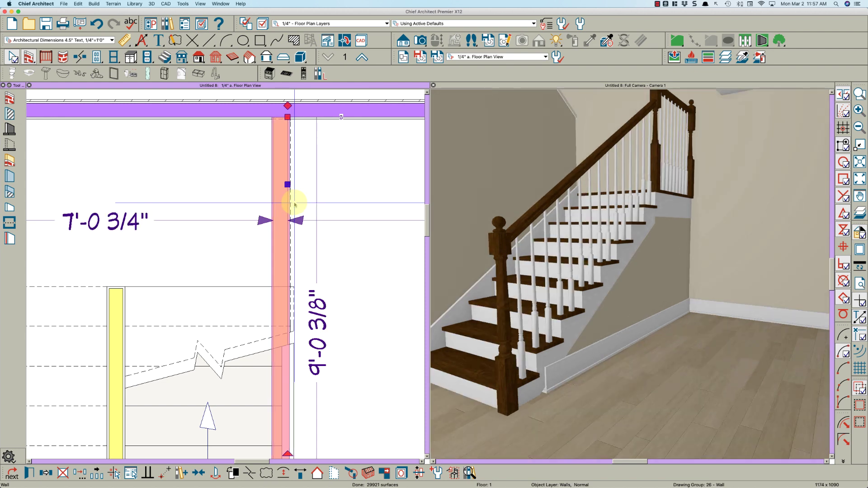
pyautogui.press('Left')
pyautogui.press('Left')
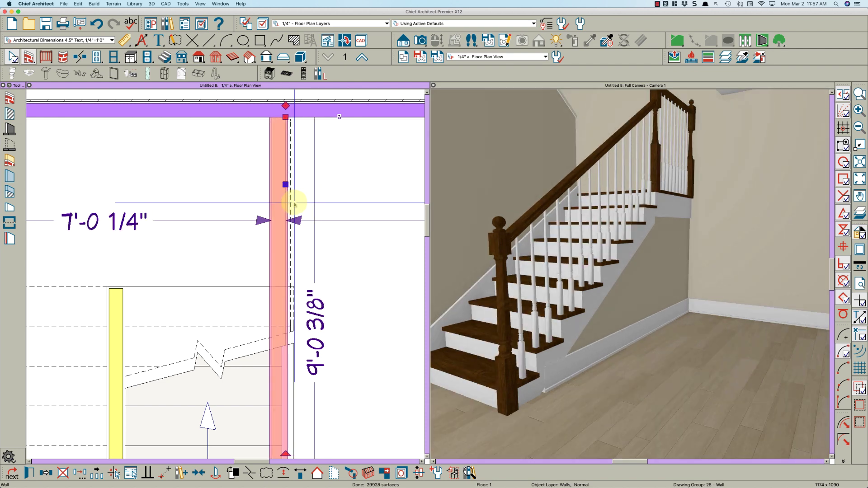
pyautogui.press('Left')
pyautogui.press('Left')
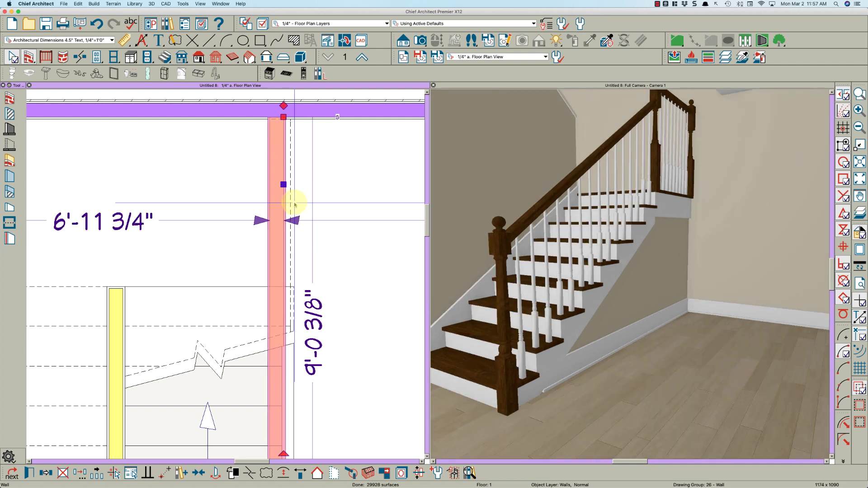
pyautogui.press('space')
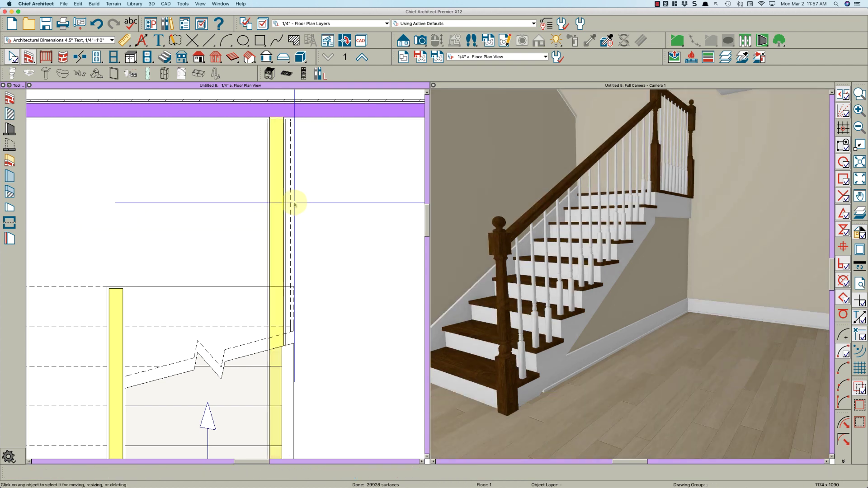
# - Extend the lower end of the wall under the stairs to just short of the next tread line toward the bottom newel
pyautogui.click(646, 313)
pyautogui.moveTo(639, 290); pyautogui.dragTo(611, 355)
pyautogui.press('space')
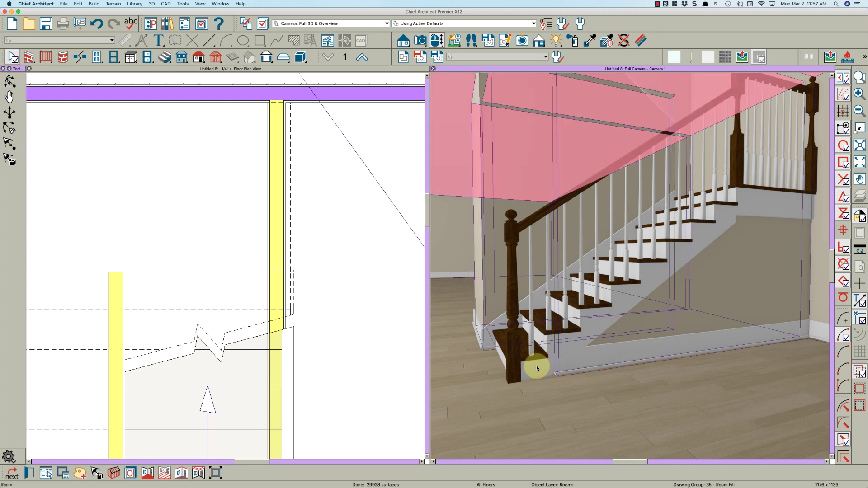
pyautogui.click(282, 212)
pyautogui.scroll(-5, 280, 185)
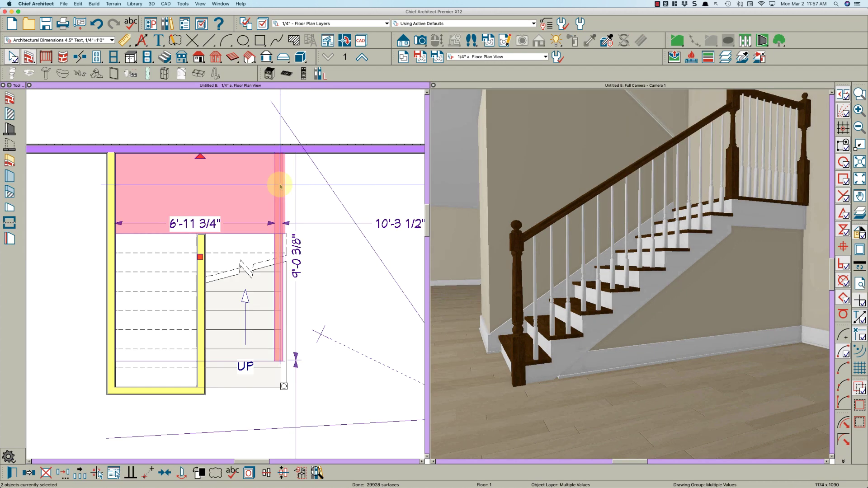
pyautogui.scroll(2, 279, 310)
pyautogui.click(279, 297)
pyautogui.scroll(3, 274, 291)
pyautogui.click(276, 283)
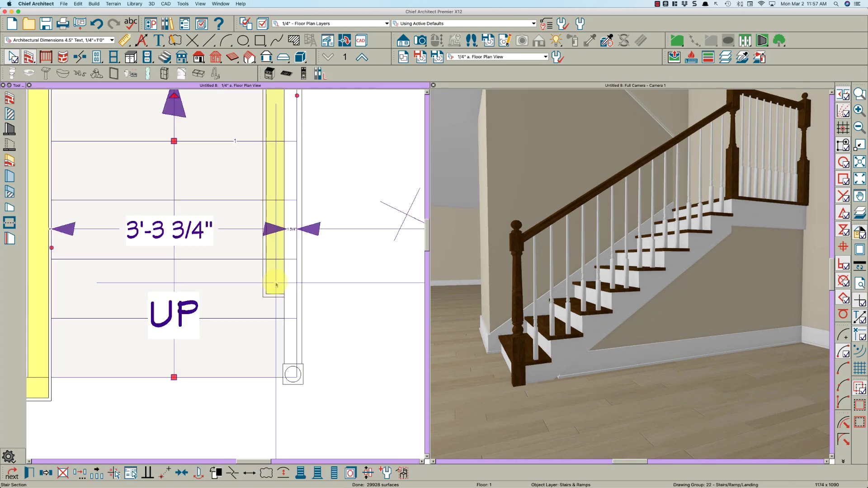
pyautogui.press('Tab')
pyautogui.moveTo(287, 310)
pyautogui.mouseDown()
pyautogui.moveTo(286, 291)
pyautogui.moveTo(286, 315)
pyautogui.mouseUp()
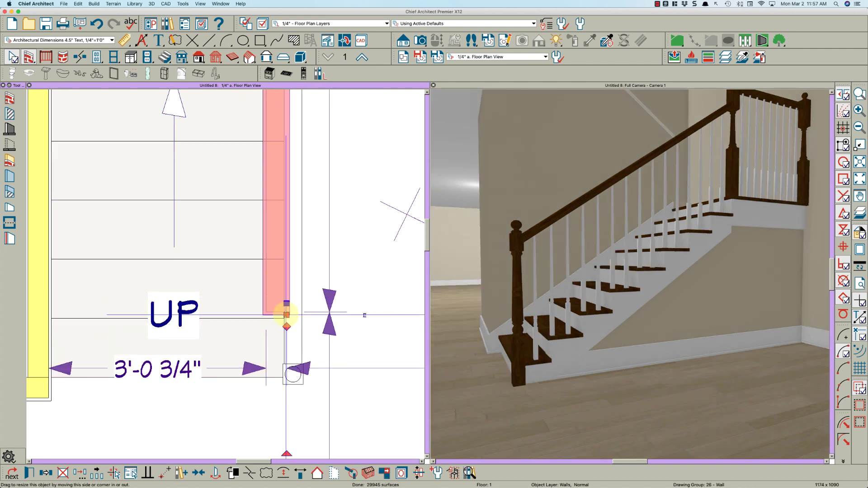
# - Examine the wall under the stairs from other angles in the Camera 1 view
pyautogui.click(574, 384)
pyautogui.scroll(-1, 568, 372)
pyautogui.scroll(-1, 566, 363)
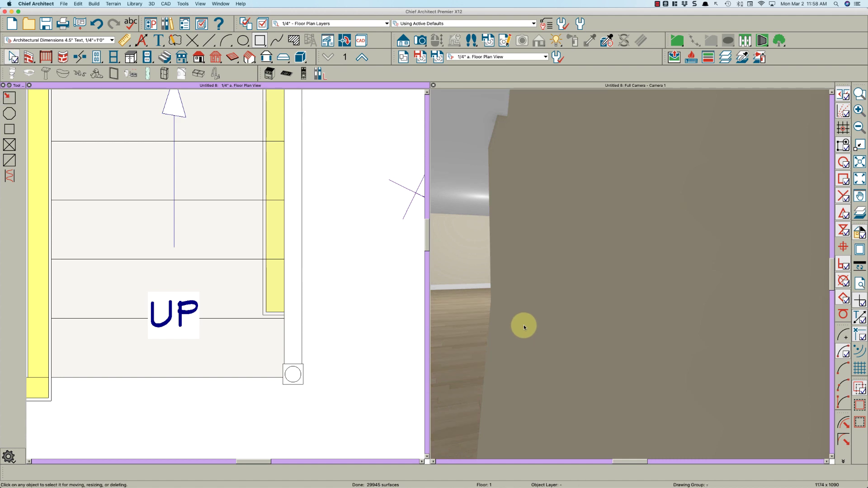
pyautogui.click(522, 325)
pyautogui.scroll(2, 525, 325)
pyautogui.moveTo(539, 333); pyautogui.dragTo(632, 273)
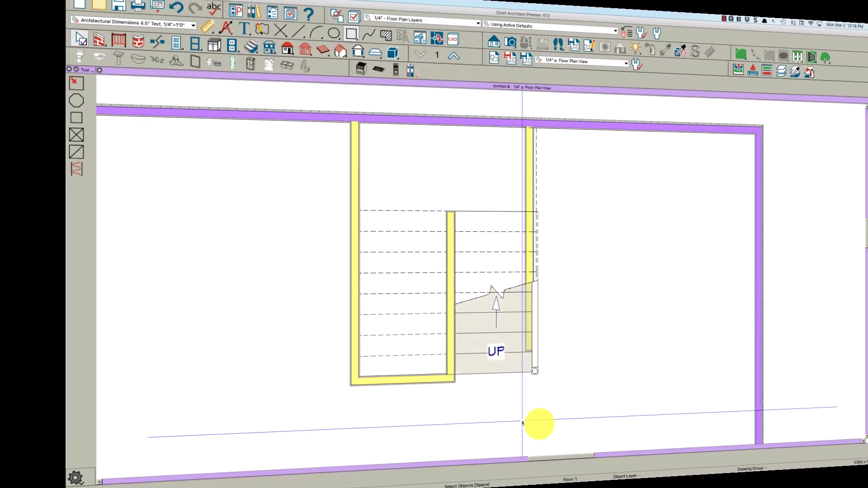
# - For the wall under the stairs, copy the Interior-4 wall type definition and name the copy "Interior-4: Under Stair"
pyautogui.scroll(-1, 433, 352)
pyautogui.scroll(1, 401, 391)
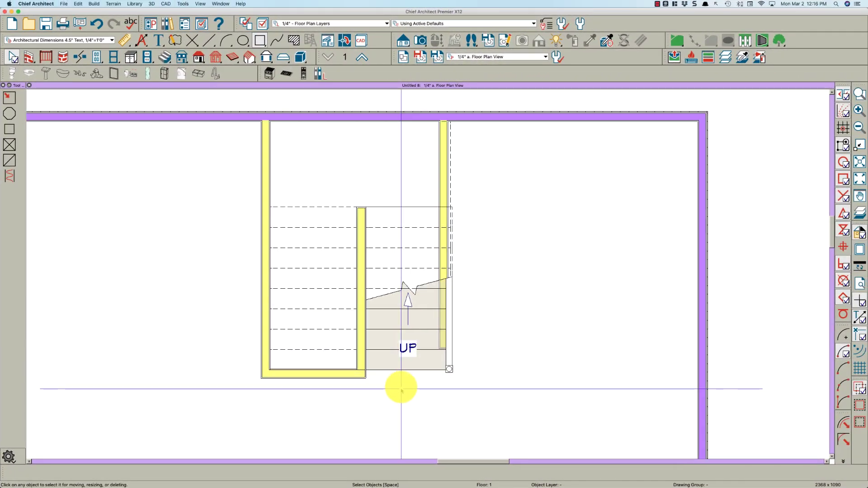
pyautogui.click(444, 190)
pyautogui.press('Escape')
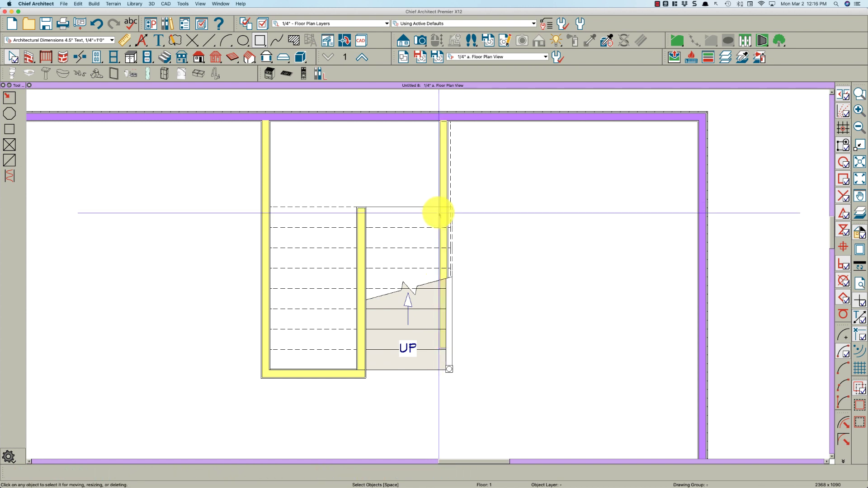
pyautogui.click(445, 191)
pyautogui.doubleClick(446, 191)
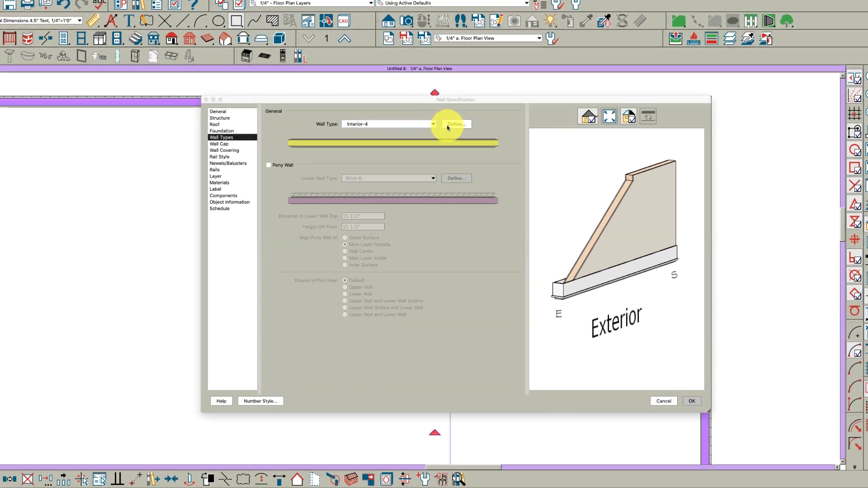
pyautogui.click(446, 128)
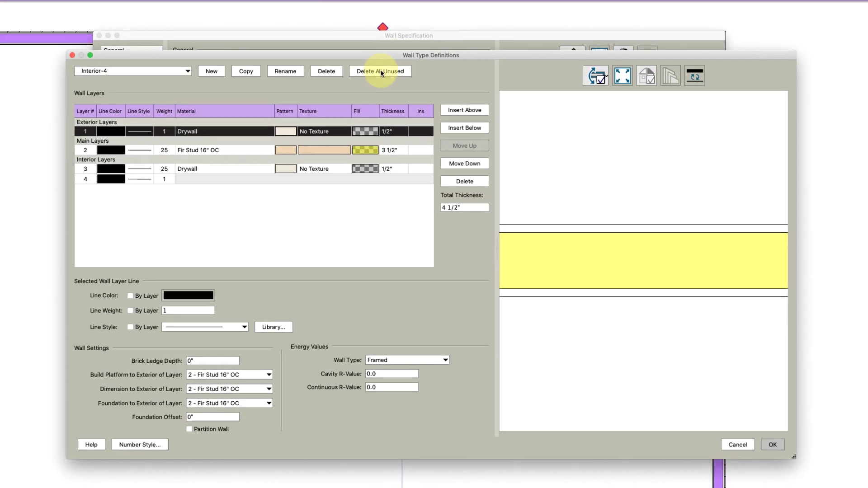
pyautogui.click(325, 128)
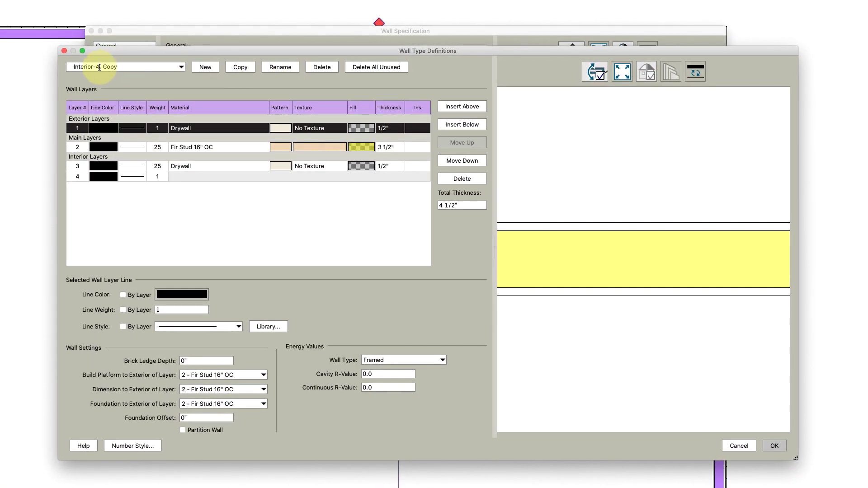
pyautogui.moveTo(100, 67); pyautogui.dragTo(260, 57)
pyautogui.write(': Under Stair')
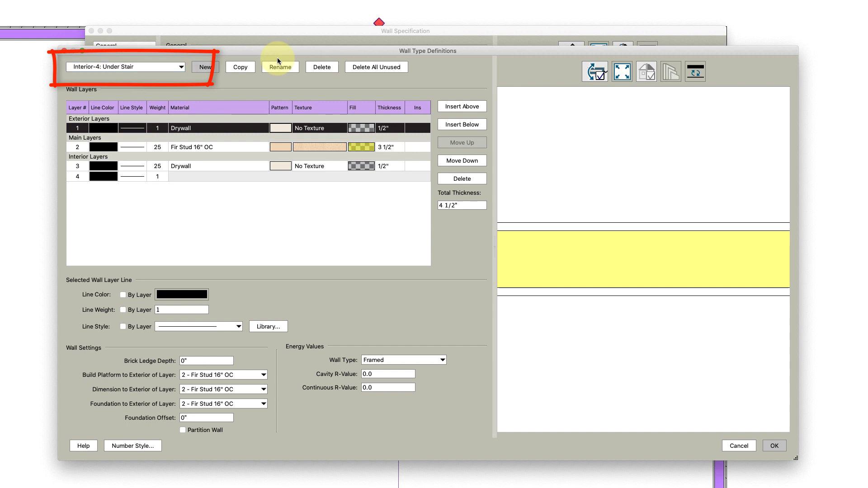
# - Give the Fir Stud layer of the Interior-4: Under Stair wall type a Snow-coloured solid fill with 100% transparency
pyautogui.click(360, 146)
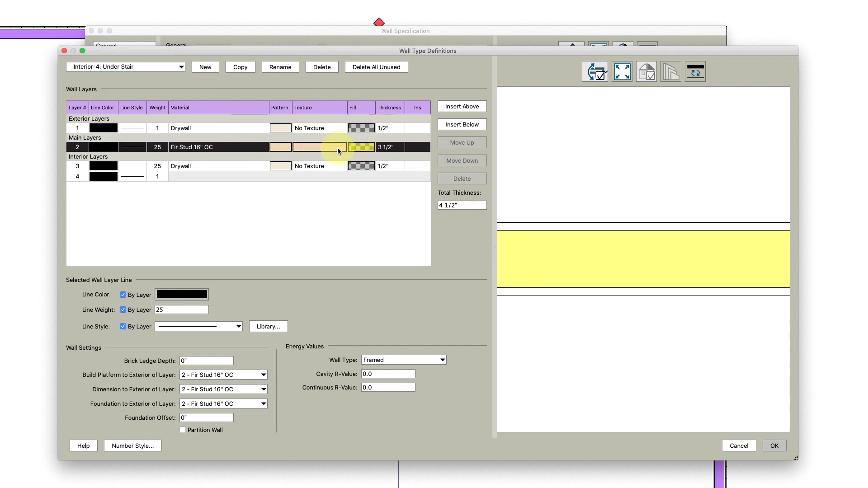
pyautogui.click(366, 147)
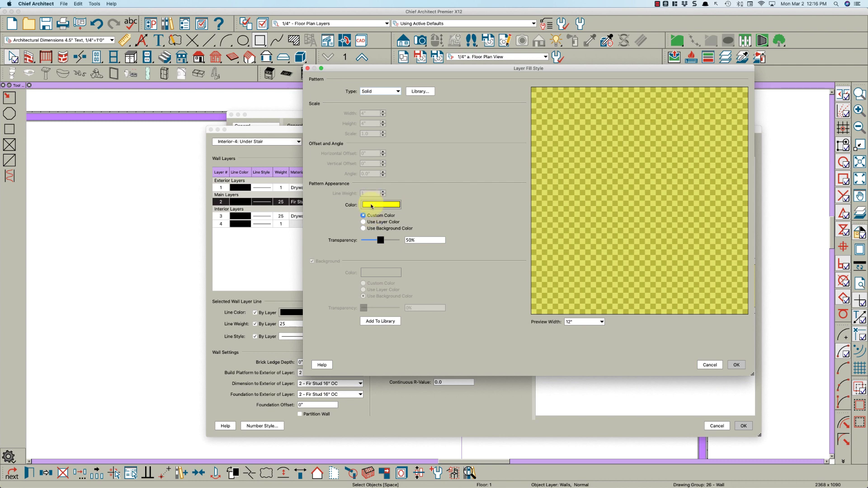
pyautogui.click(372, 205)
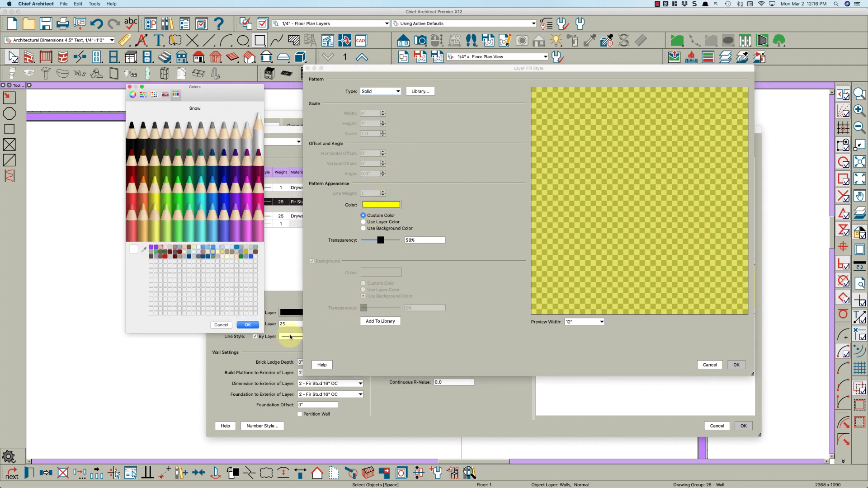
pyautogui.click(246, 325)
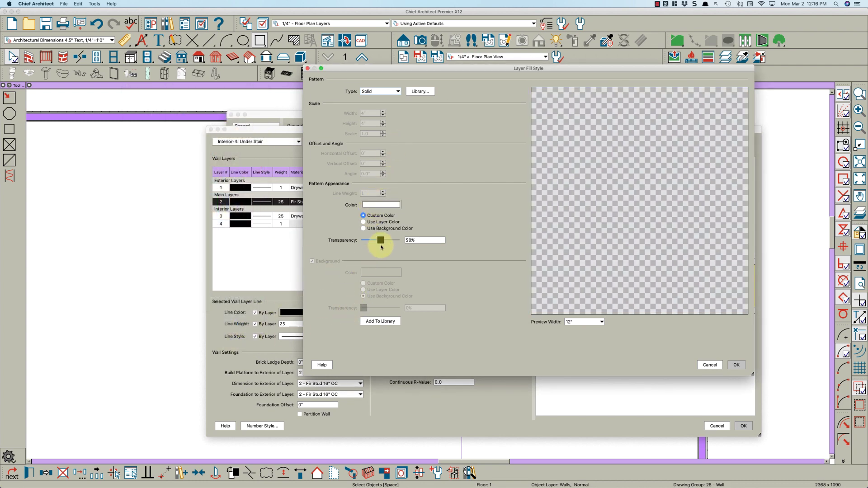
pyautogui.moveTo(381, 240); pyautogui.dragTo(419, 243)
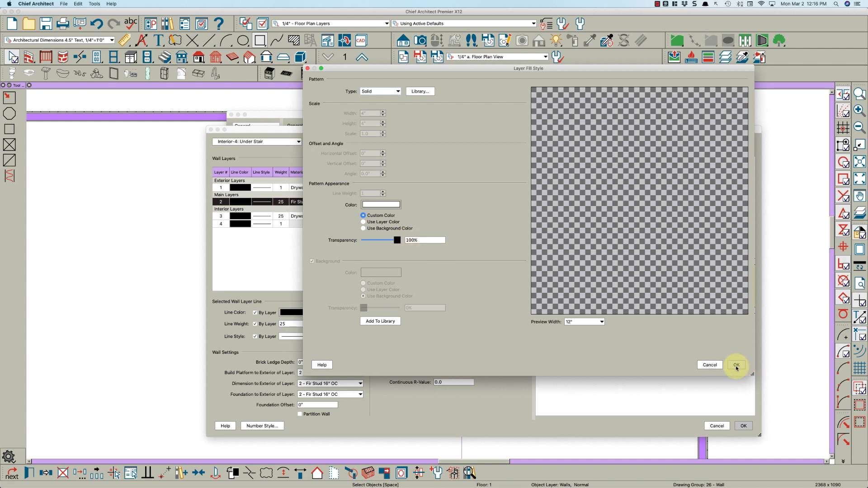
pyautogui.click(735, 365)
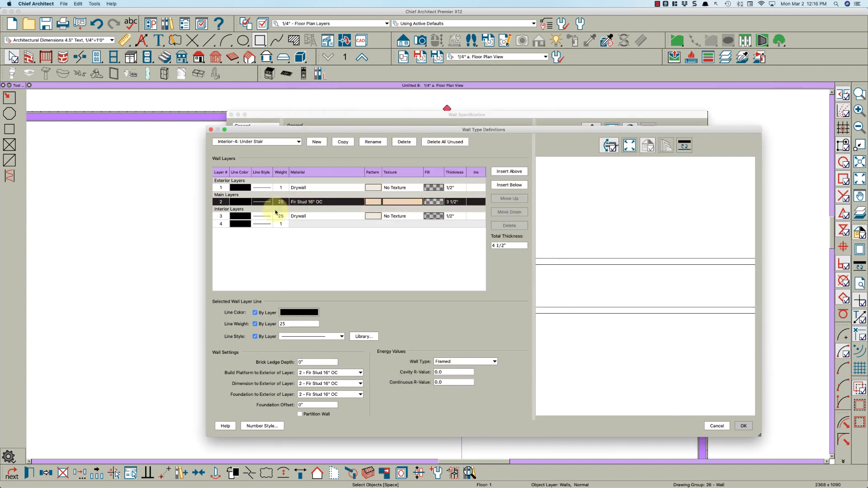
# - Set the line style of the Fir Stud main layer and the interior Drywall layer to dashed
pyautogui.click(297, 336)
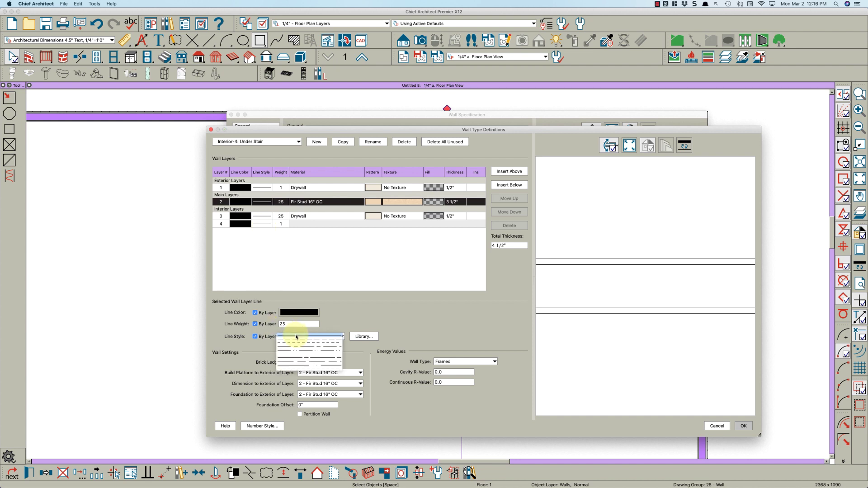
pyautogui.click(293, 344)
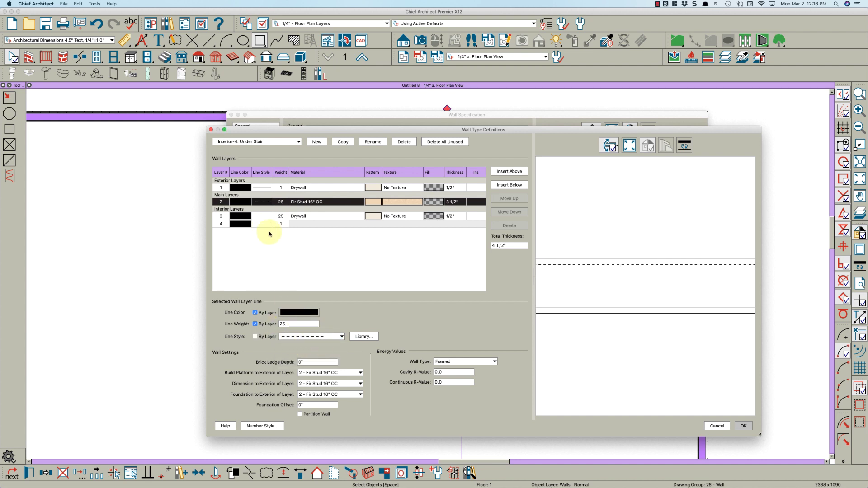
pyautogui.click(271, 216)
pyautogui.click(296, 337)
pyautogui.click(294, 344)
# - Make the exterior Drywall layer line and the closing layer 4 line dashed, and apply the wall type to the wall
pyautogui.click(260, 188)
pyautogui.click(291, 337)
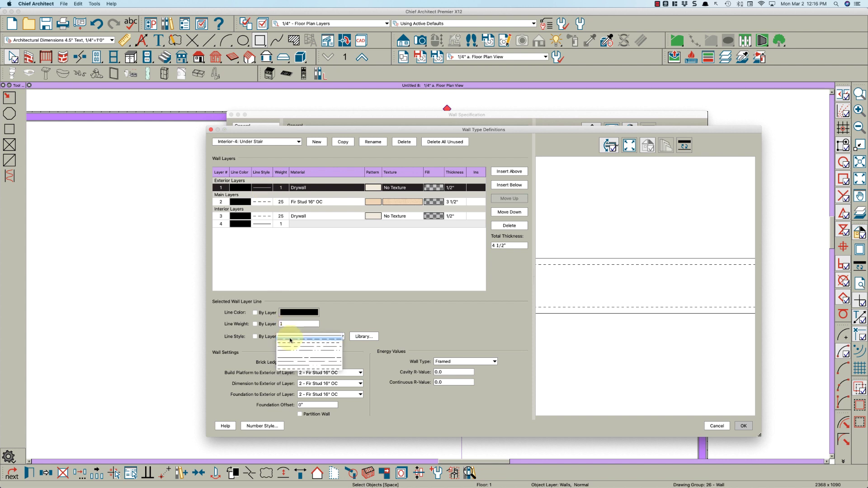
pyautogui.click(290, 339)
pyautogui.click(252, 224)
pyautogui.click(296, 337)
pyautogui.click(297, 342)
pyautogui.click(743, 426)
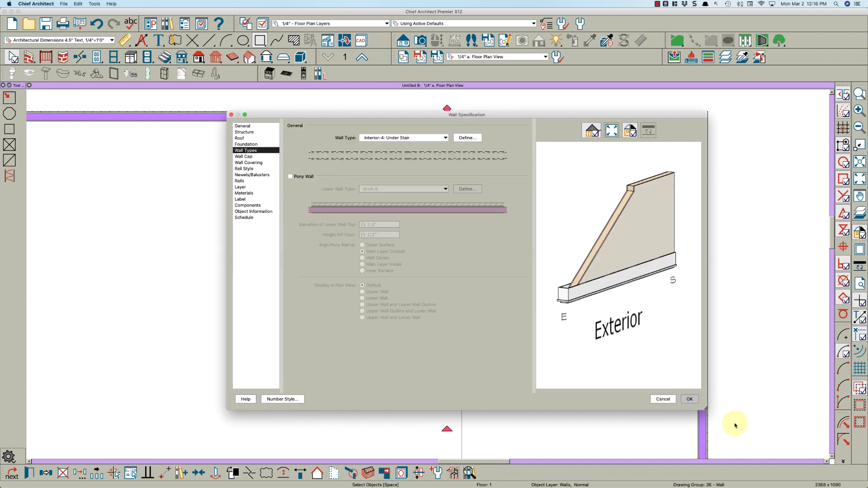
pyautogui.click(686, 399)
pyautogui.click(513, 265)
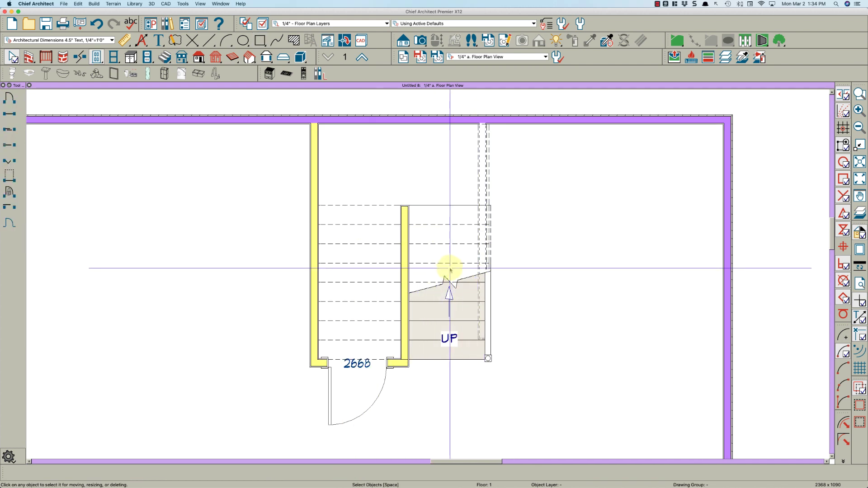
# - Add a breakline to the upper stair section with a distance from start of 24"
pyautogui.click(361, 245)
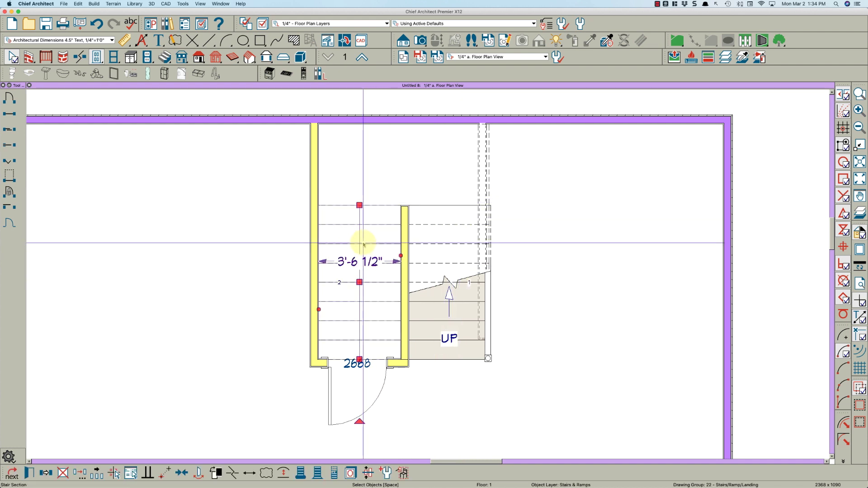
pyautogui.doubleClick(364, 245)
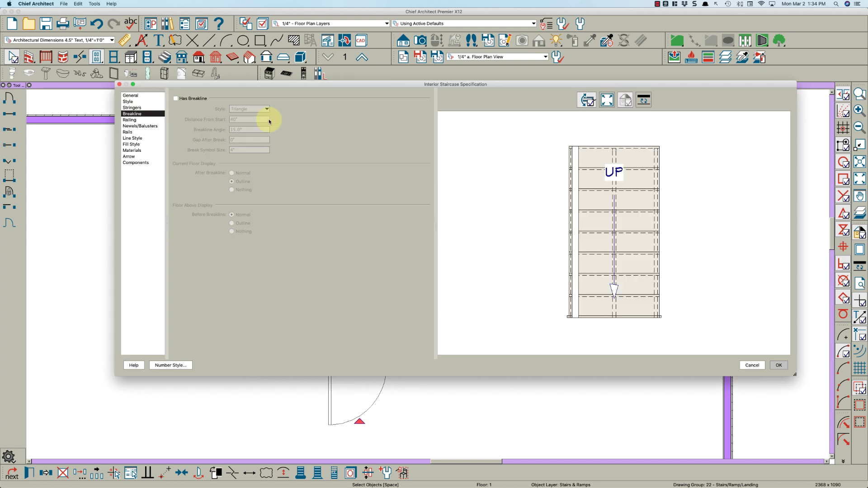
pyautogui.click(190, 98)
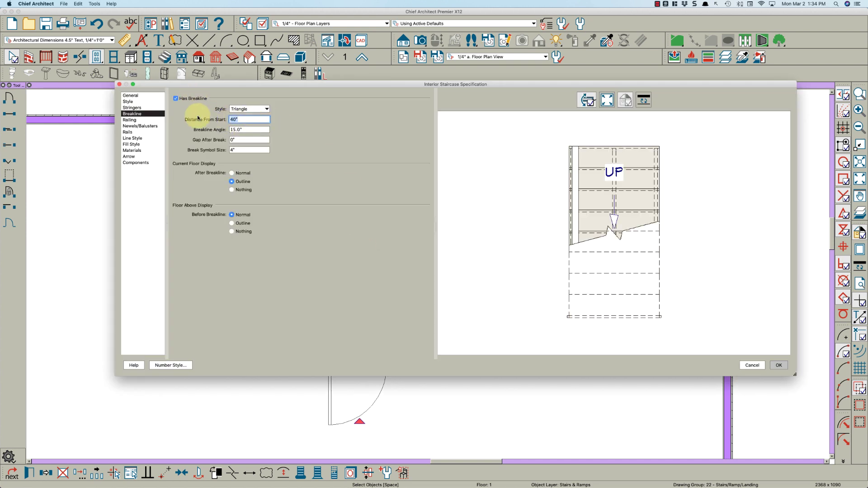
pyautogui.press('Tab')
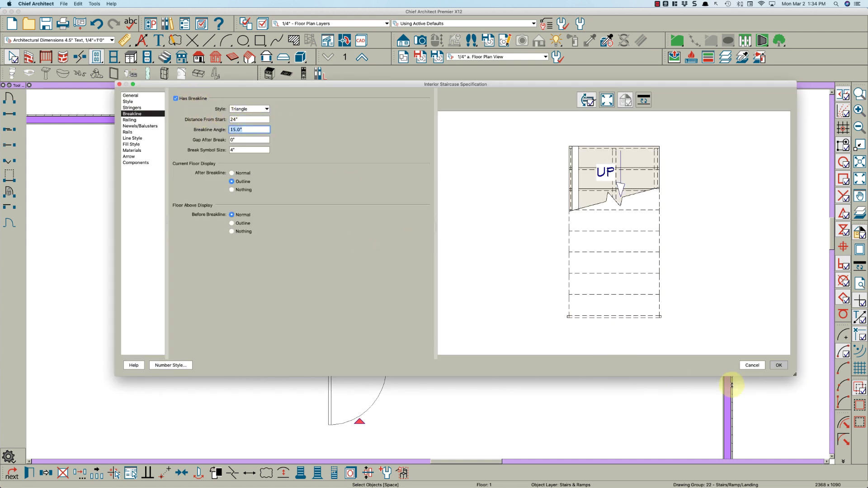
pyautogui.click(777, 366)
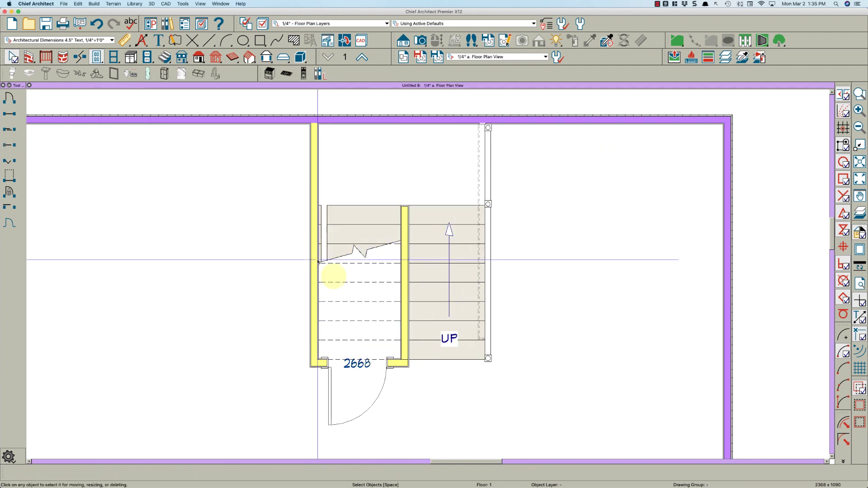
# - Check the breakline settings of the lower stair section
pyautogui.click(429, 282)
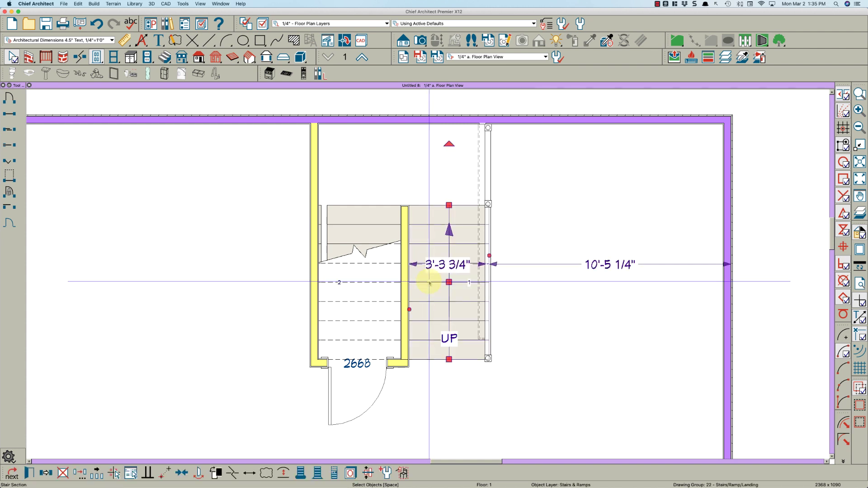
pyautogui.doubleClick(429, 282)
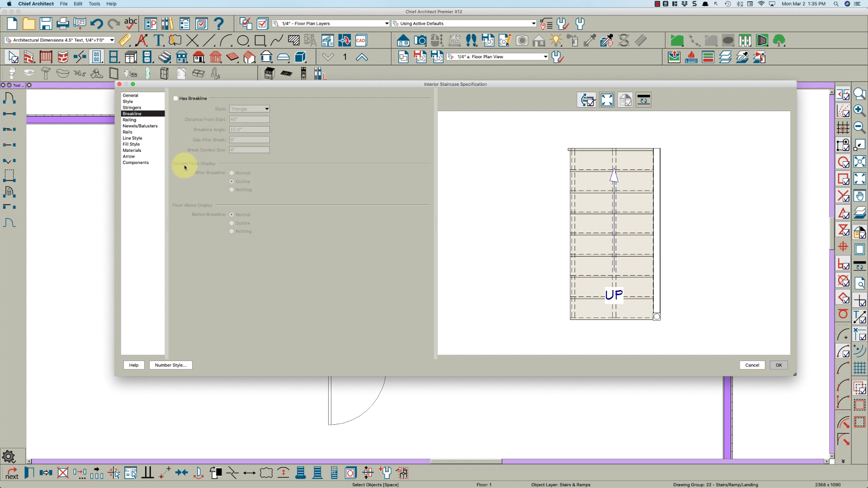
pyautogui.press('Escape')
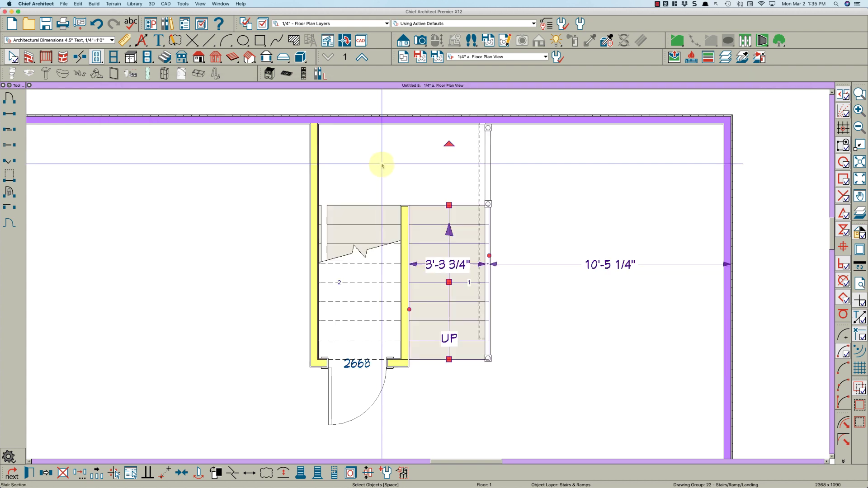
# - Try the Outline option for the upper stair section's floor-above display before the breakline, and check it on floor 2
pyautogui.click(355, 209)
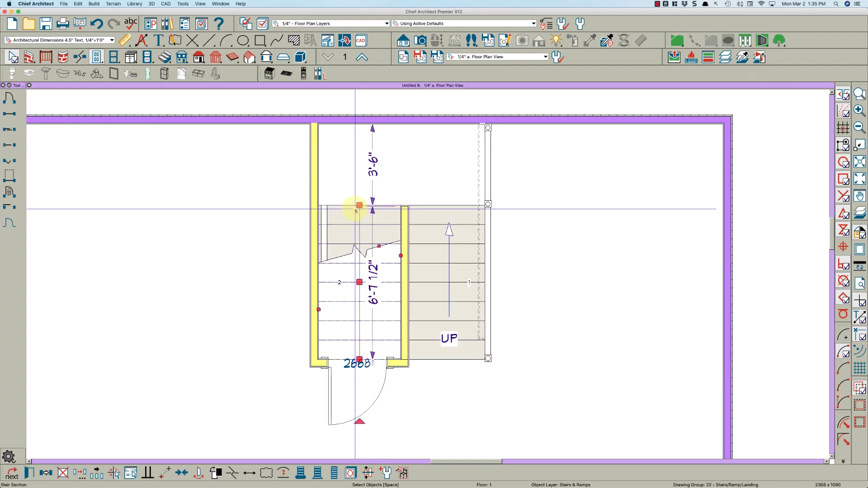
pyautogui.doubleClick(356, 210)
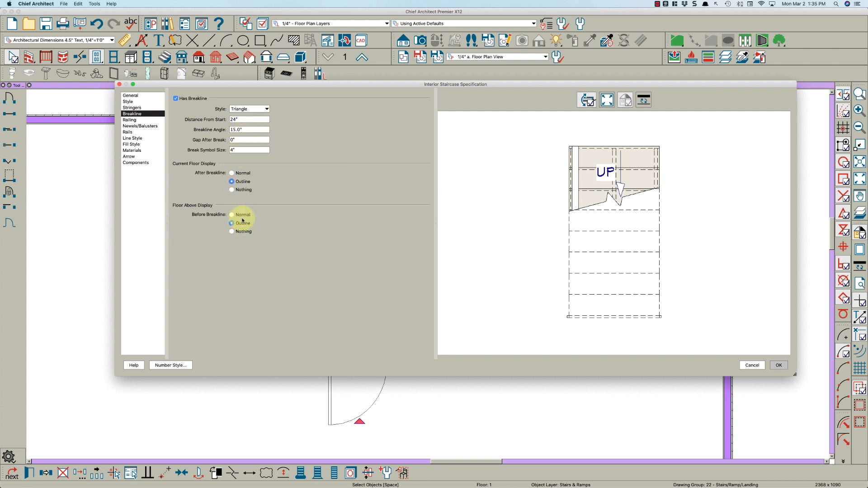
pyautogui.click(780, 364)
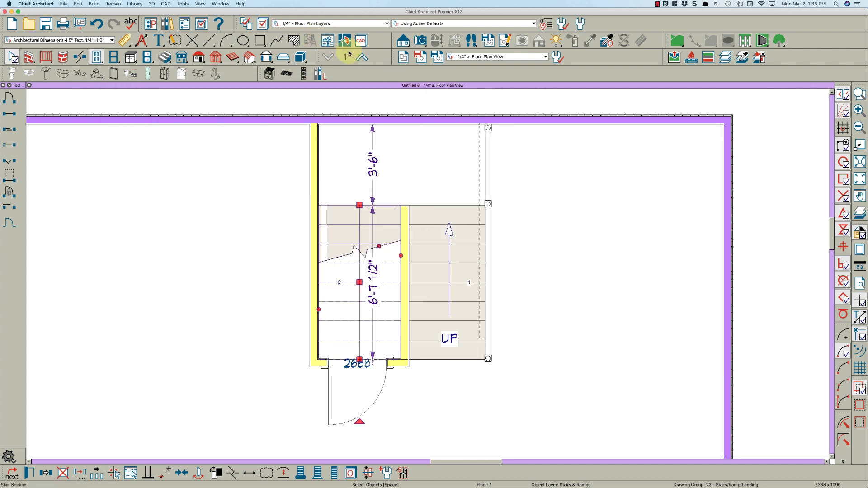
pyautogui.click(361, 58)
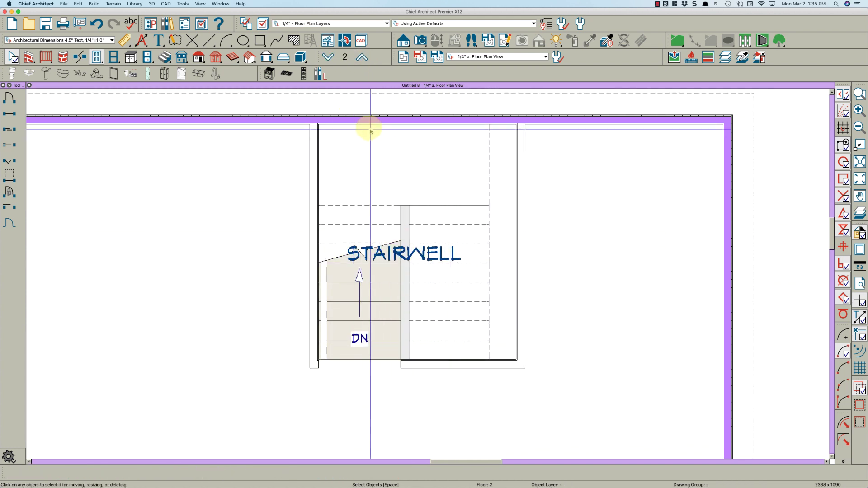
pyautogui.click(329, 56)
# - Set the upper stair section's floor-above display before the breakline to Normal and check the stairs on floor 2
pyautogui.click(352, 214)
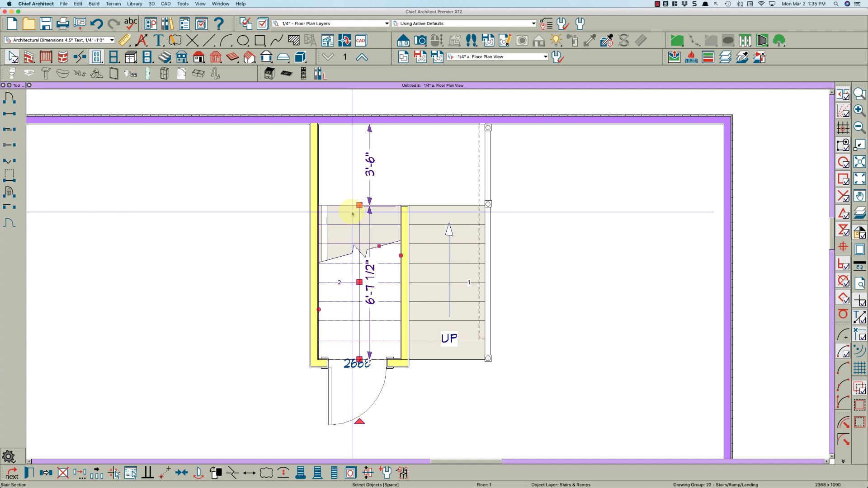
pyautogui.doubleClick(352, 214)
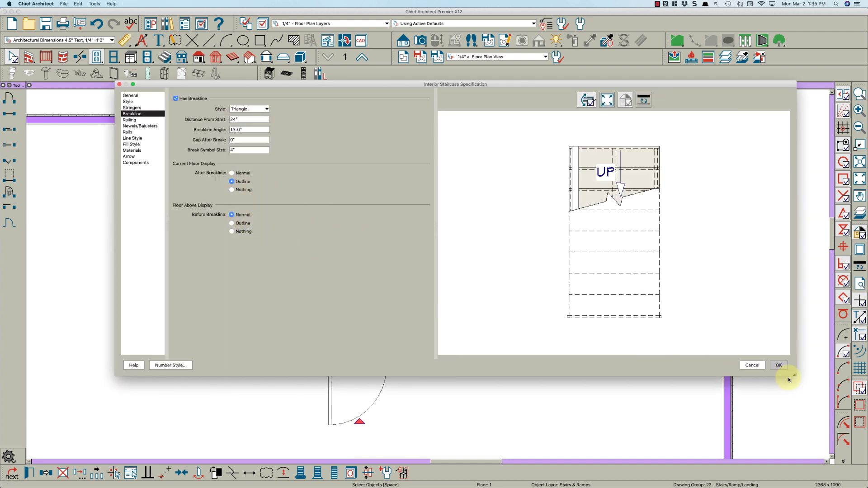
pyautogui.click(778, 367)
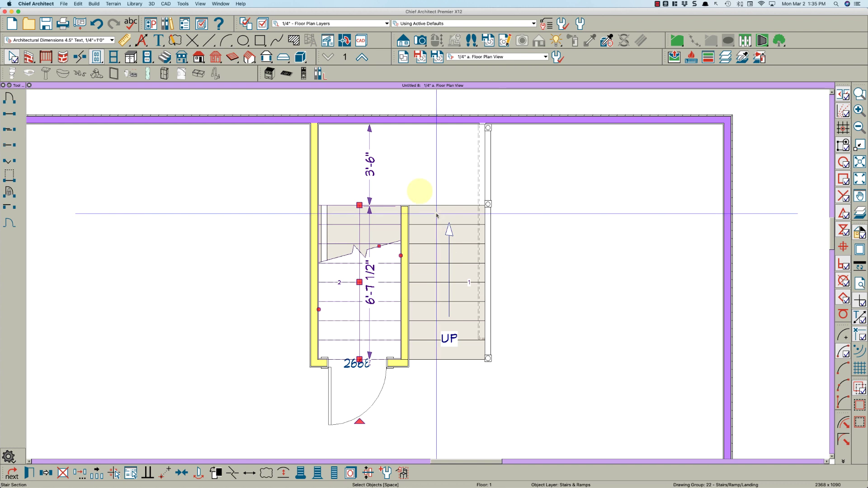
pyautogui.click(361, 58)
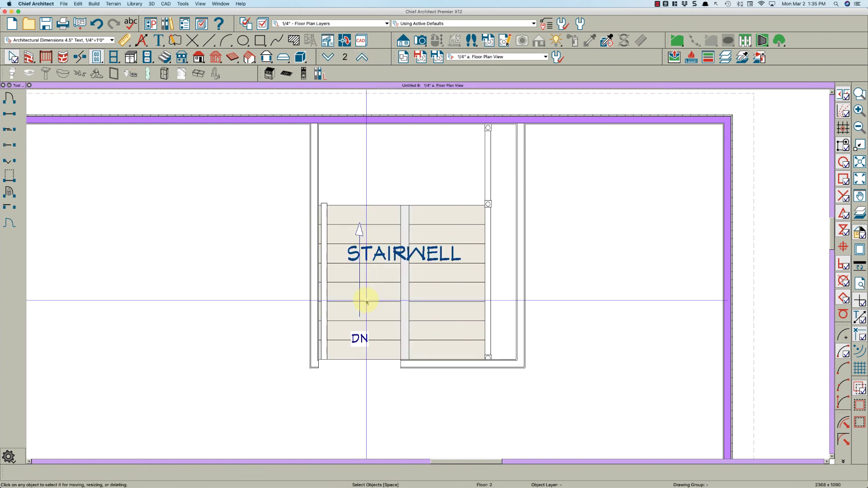
pyautogui.click(334, 57)
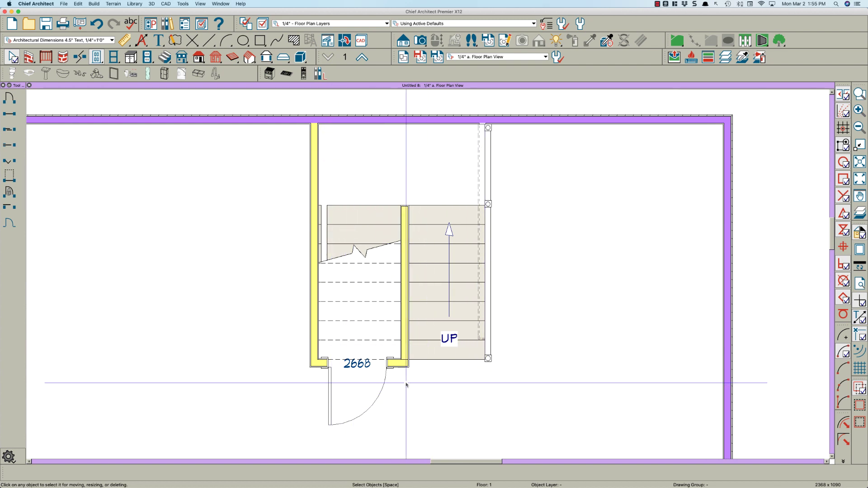
pyautogui.scroll(1, 397, 294)
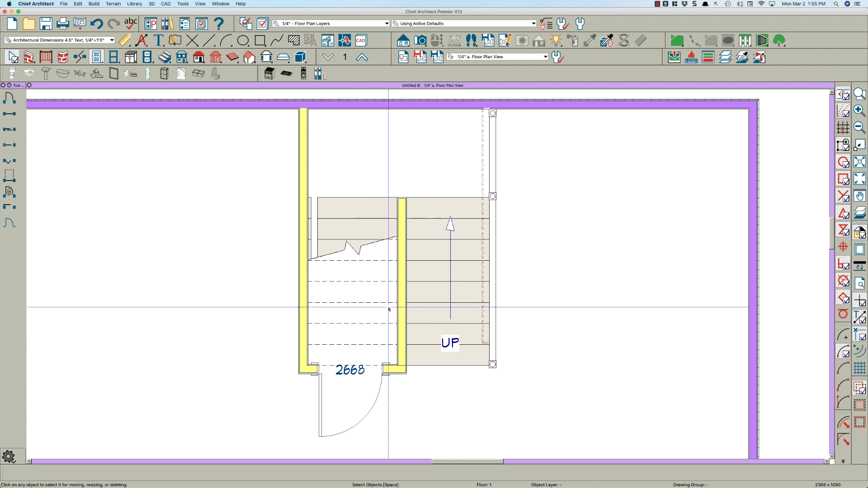
pyautogui.scroll(-1, 454, 346)
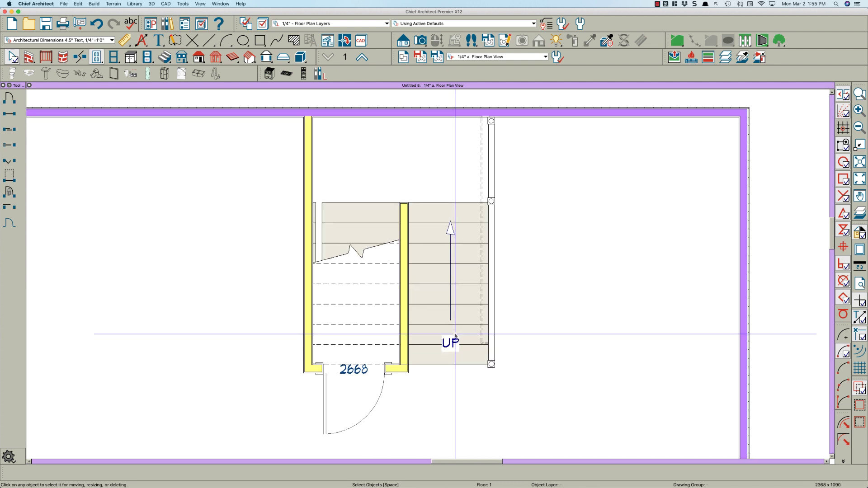
pyautogui.scroll(1, 455, 253)
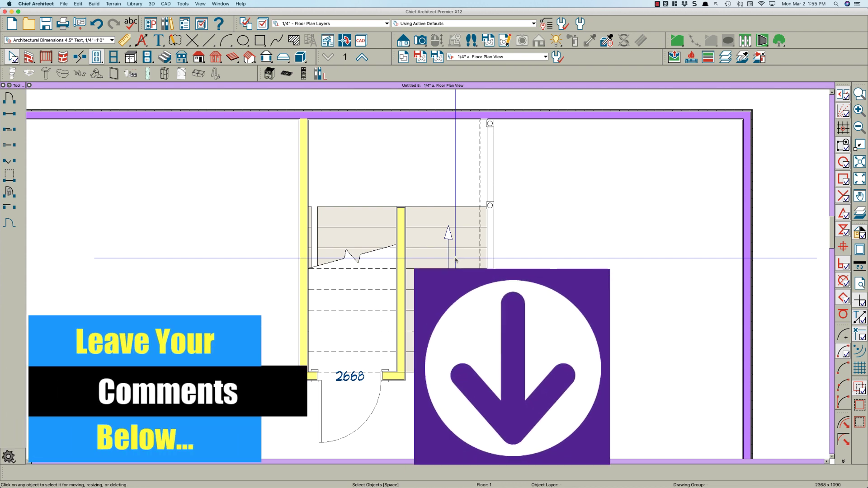
pyautogui.scroll(1, 455, 258)
pyautogui.scroll(-1, 450, 248)
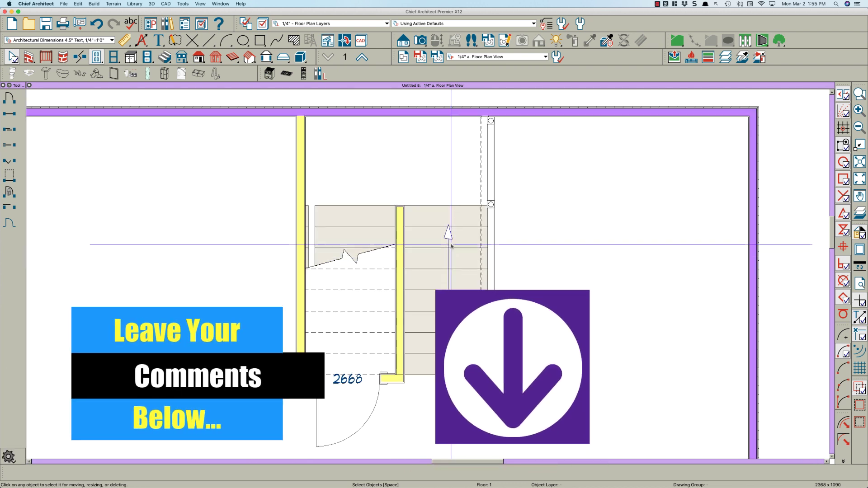
pyautogui.moveTo(448, 246); pyautogui.dragTo(448, 278, button='middle')
pyautogui.scroll(1, 448, 279)
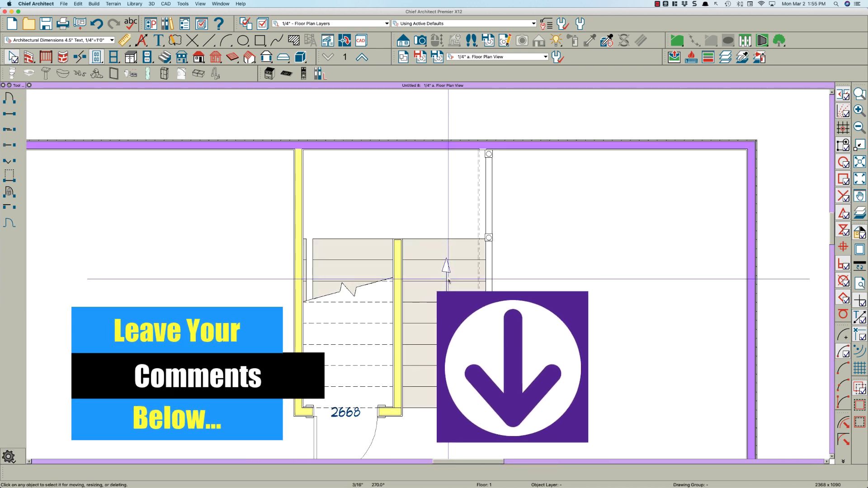